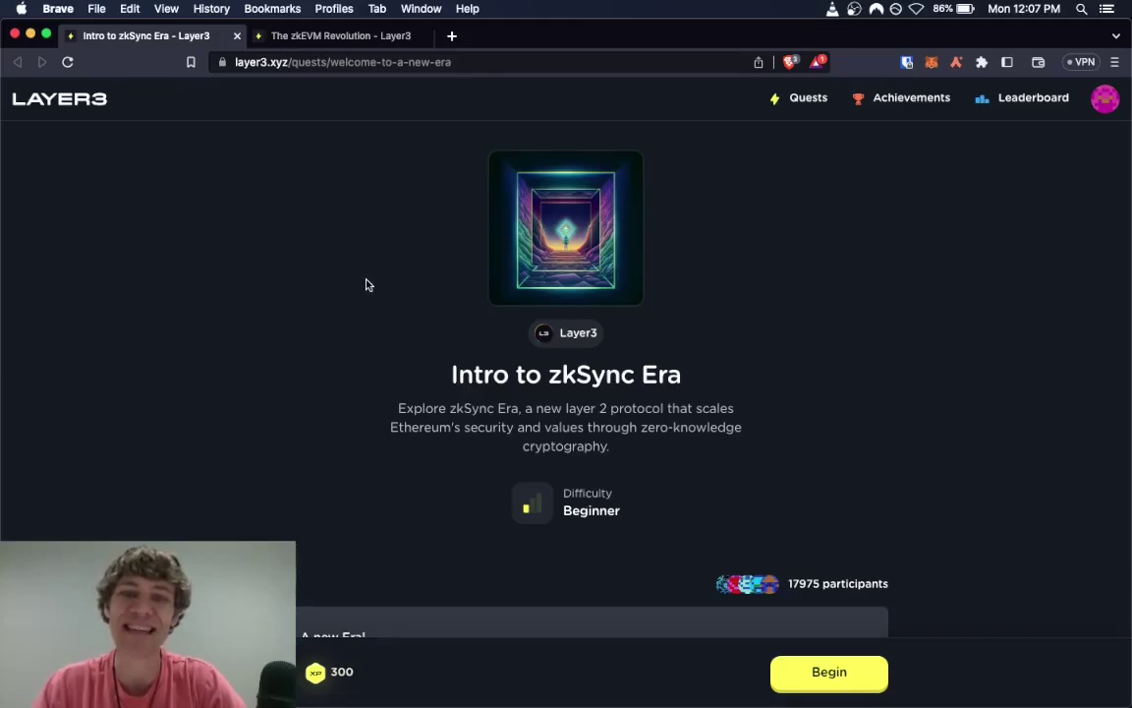
Step: Scroll through the Intro to zkSync Era quest's steps list
{"action": "scroll", "coordinate": [387, 281], "scroll_direction": "down", "scroll_amount": 3}
{"action": "scroll", "coordinate": [253, 220], "scroll_direction": "up", "scroll_amount": 1}
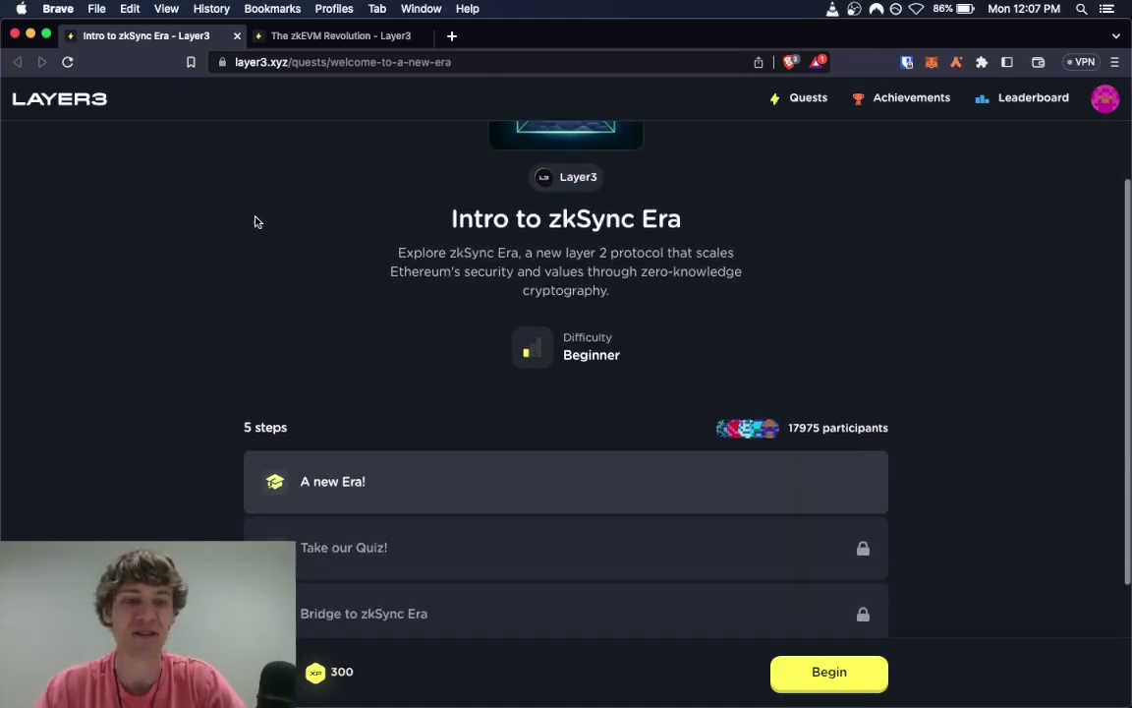
{"action": "scroll", "coordinate": [162, 321], "scroll_direction": "down", "scroll_amount": 2}
{"action": "scroll", "coordinate": [162, 321], "scroll_direction": "down", "scroll_amount": 3}
{"action": "scroll", "coordinate": [163, 344], "scroll_direction": "up", "scroll_amount": 5}
{"action": "scroll", "coordinate": [163, 344], "scroll_direction": "up", "scroll_amount": 2}
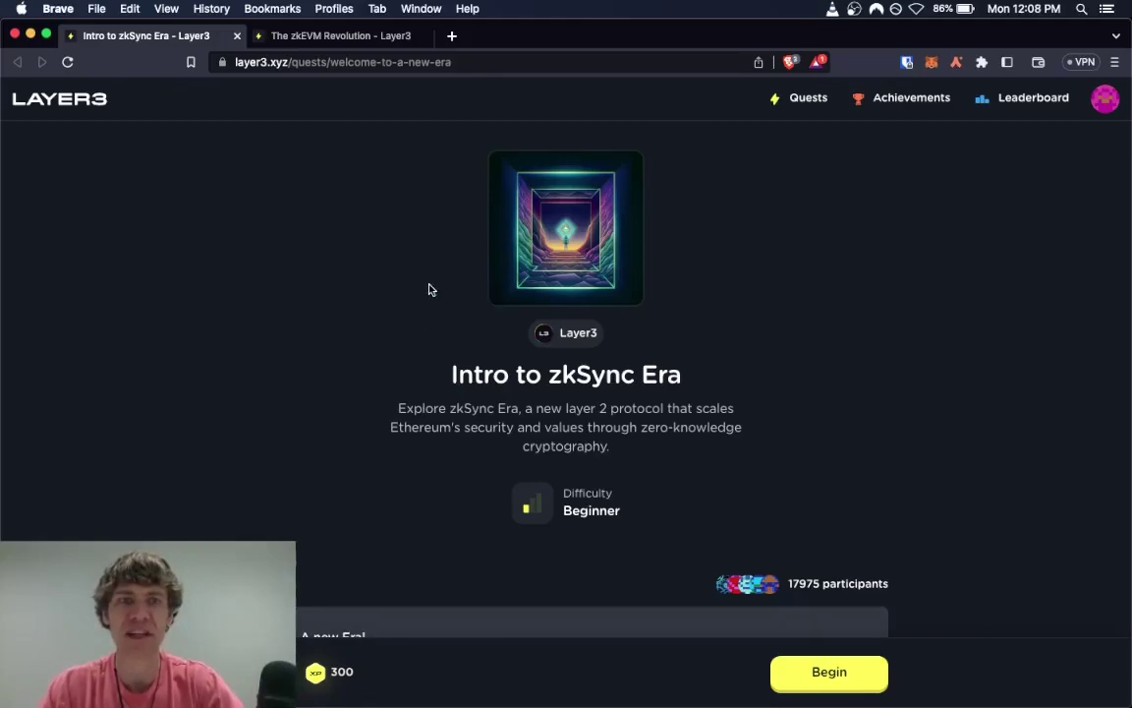
Step: Look over the zkEVM Revolution quest, then go back and review the Intro to zkSync Era steps
{"action": "left_click", "coordinate": [307, 38]}
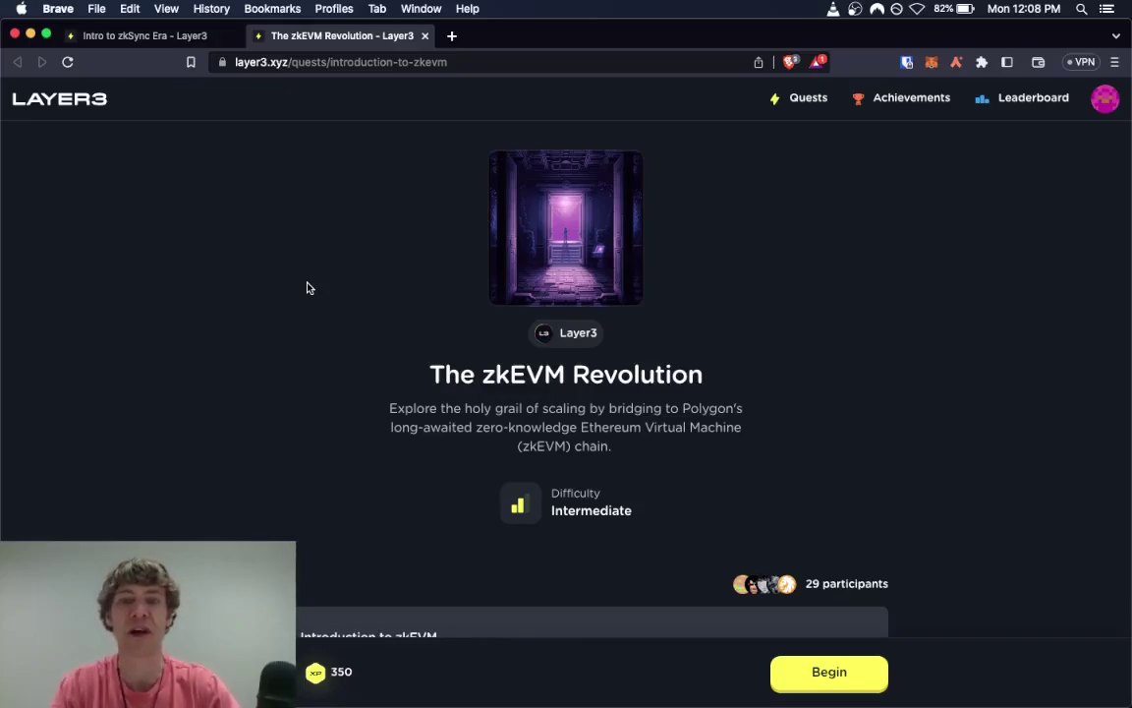
{"action": "left_click", "coordinate": [134, 36]}
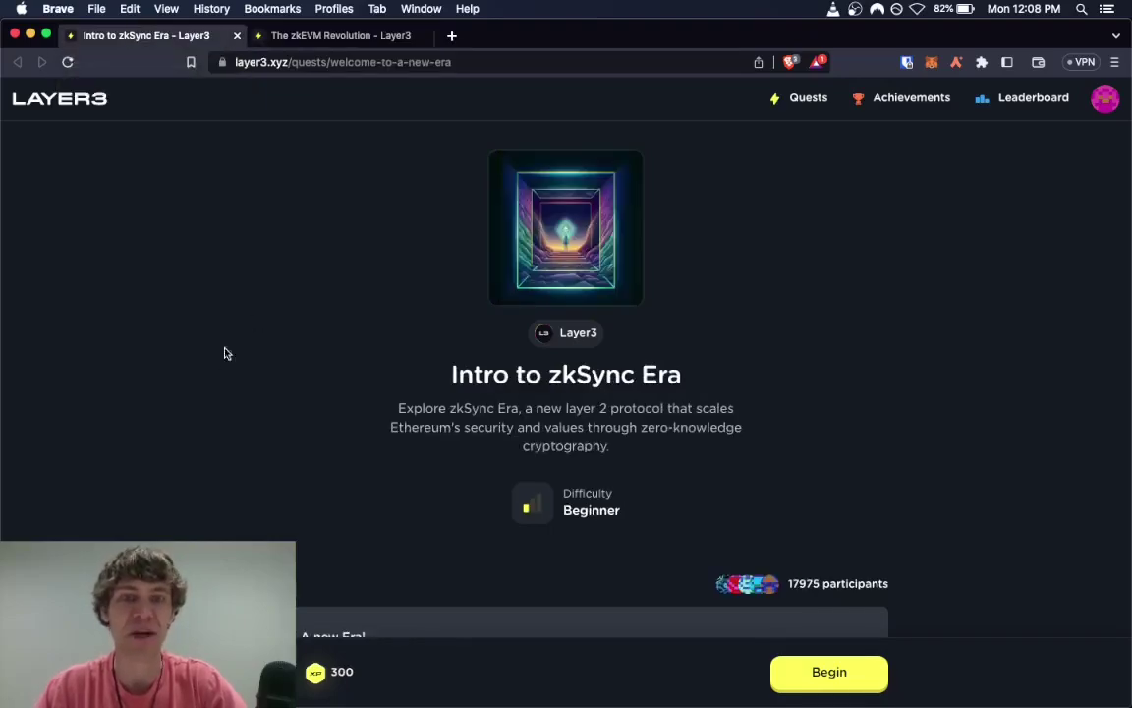
{"action": "scroll", "coordinate": [132, 372], "scroll_direction": "down", "scroll_amount": 5}
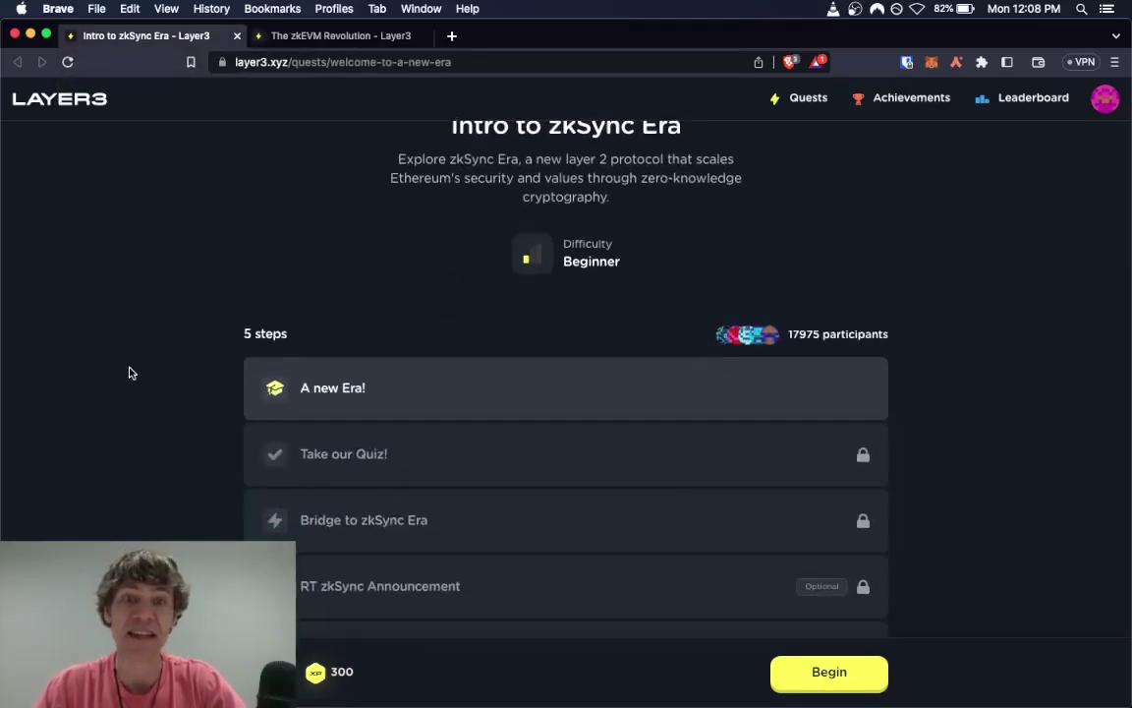
{"action": "scroll", "coordinate": [131, 372], "scroll_direction": "up", "scroll_amount": 3}
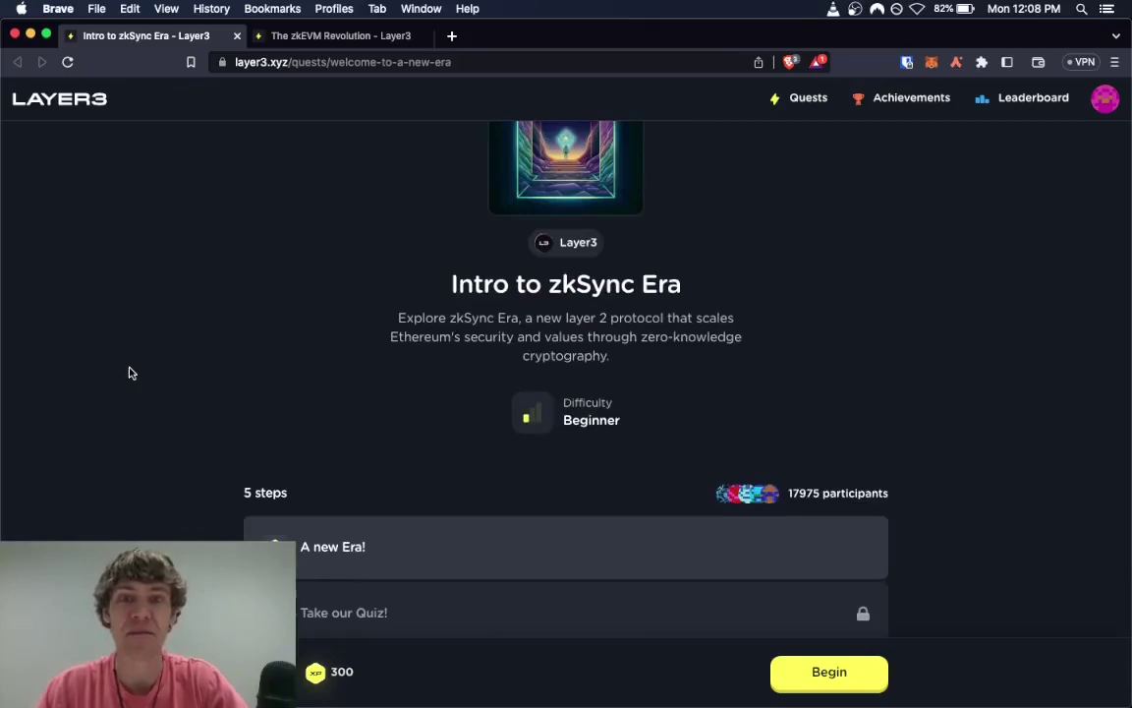
{"action": "scroll", "coordinate": [131, 373], "scroll_direction": "up", "scroll_amount": 1}
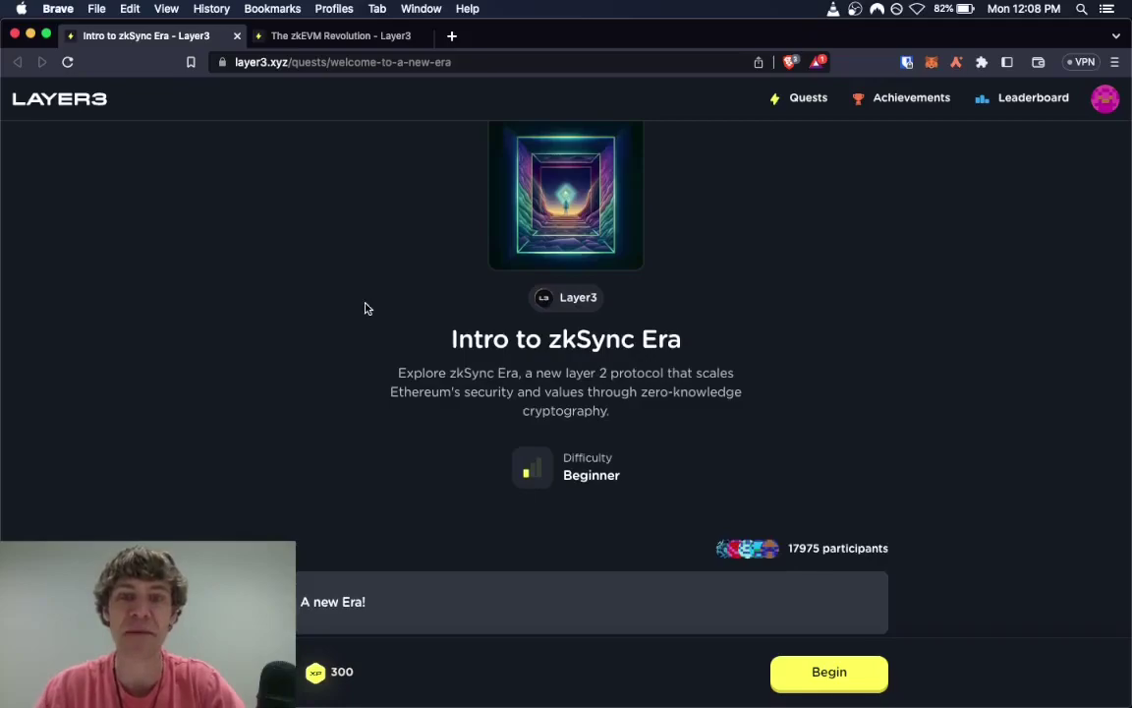
{"action": "scroll", "coordinate": [364, 308], "scroll_direction": "up", "scroll_amount": 1}
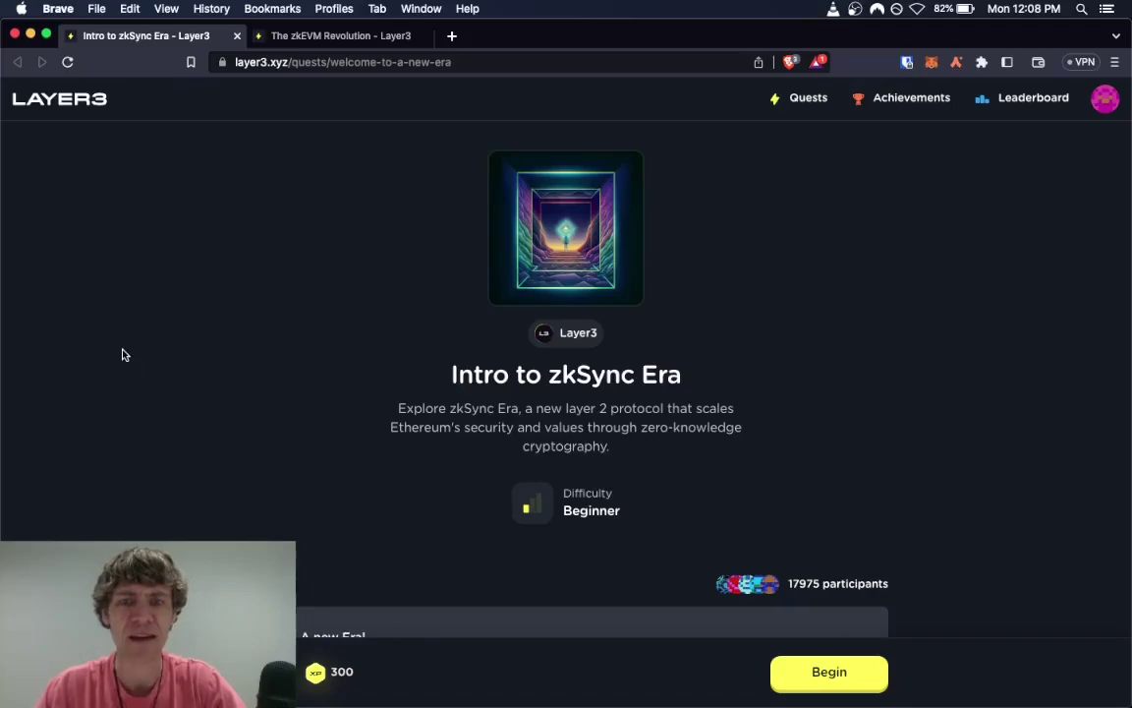
{"action": "scroll", "coordinate": [122, 354], "scroll_direction": "down", "scroll_amount": 3}
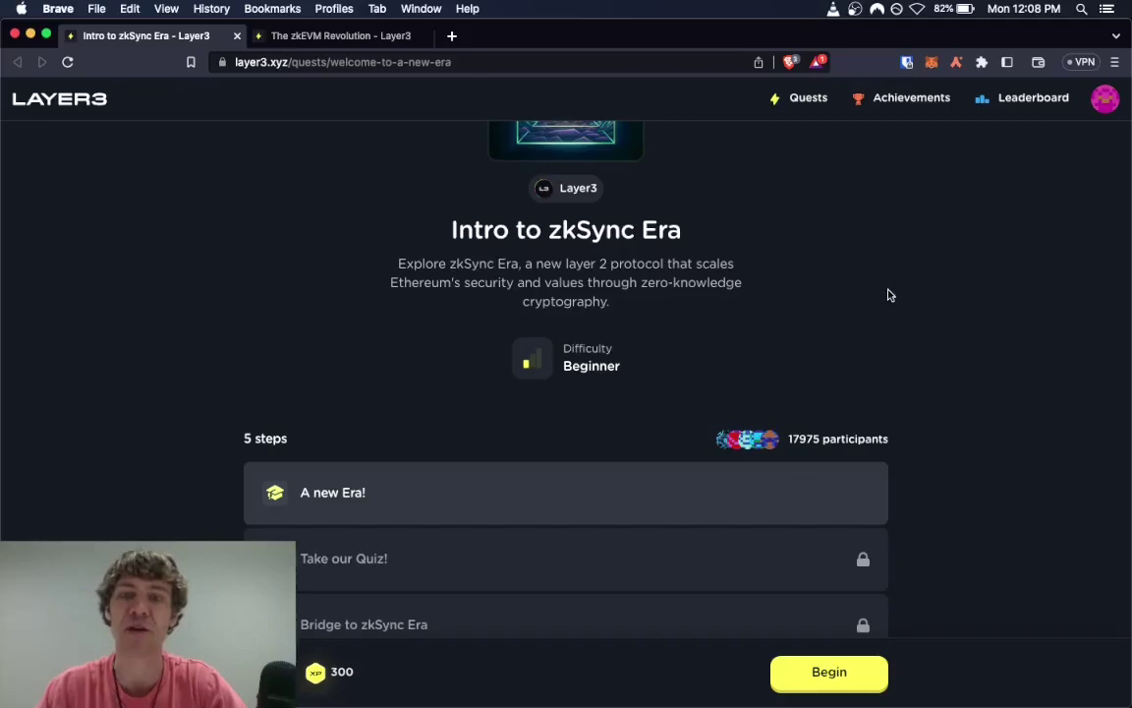
{"action": "scroll", "coordinate": [887, 295], "scroll_direction": "down", "scroll_amount": 4}
Step: Begin the quest and advance through the Why zkSync Era Matters, Security and Audits, and release-video slides
{"action": "left_click", "coordinate": [841, 684]}
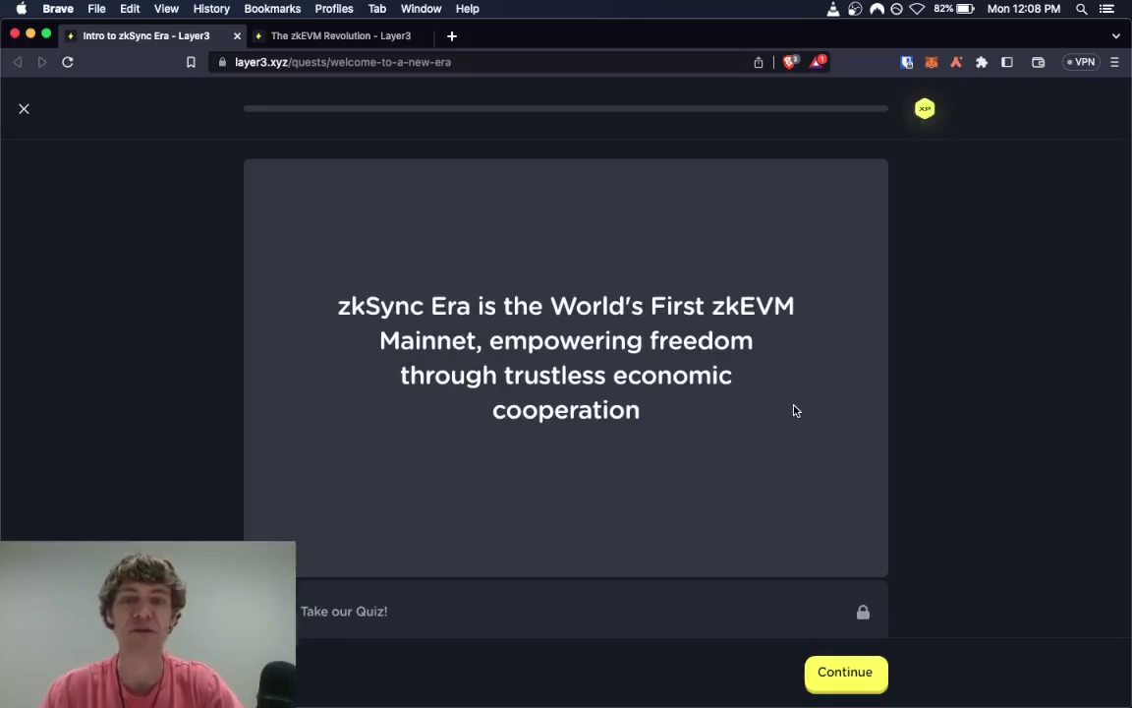
{"action": "left_click", "coordinate": [841, 677]}
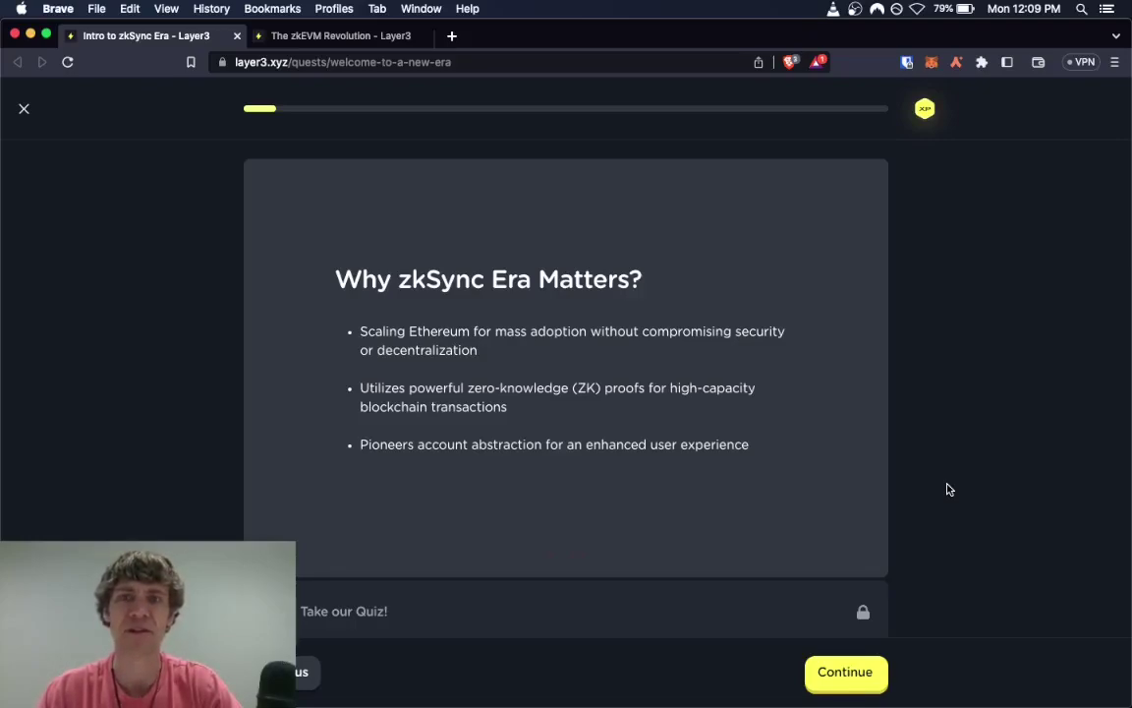
{"action": "left_click", "coordinate": [850, 685]}
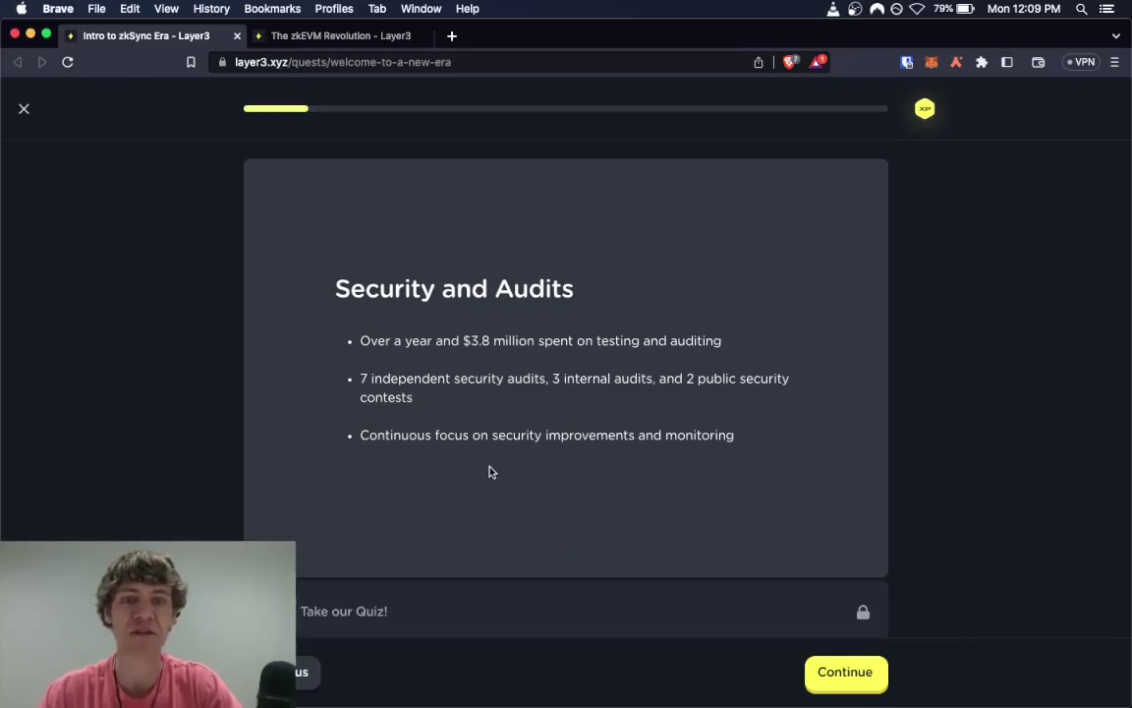
{"action": "left_click", "coordinate": [843, 674]}
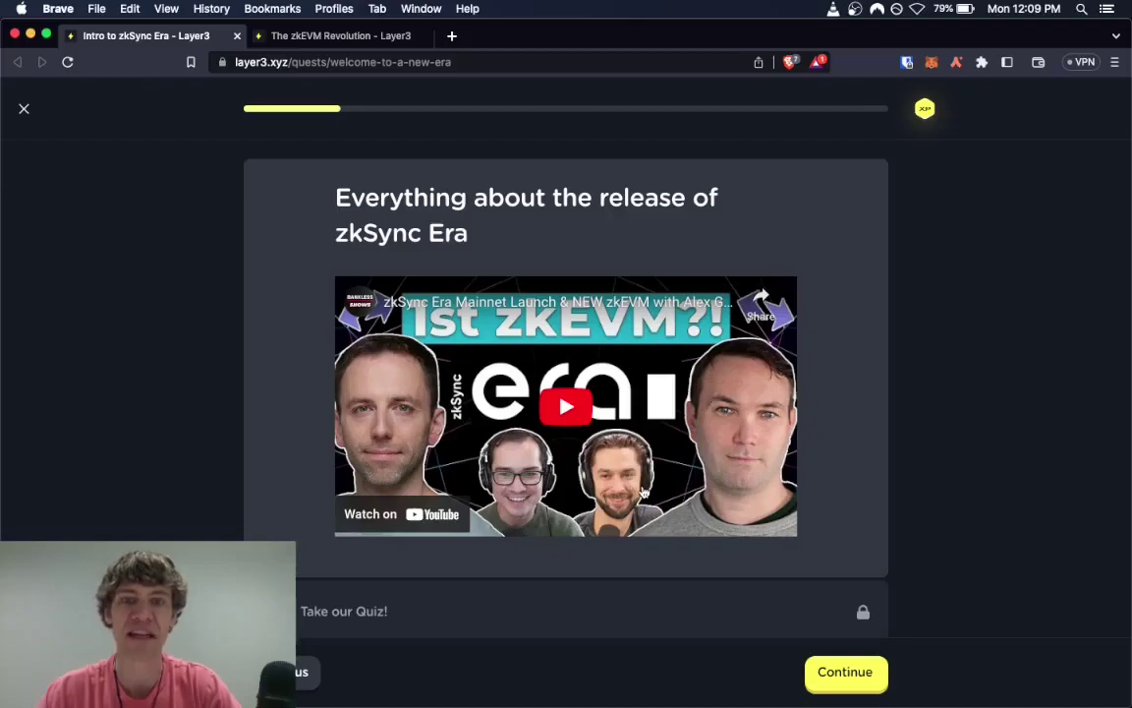
Step: Answer the quiz with 'To scale Ethereum and improve user experience' and open the zkSync bridge site
{"action": "left_click", "coordinate": [847, 678]}
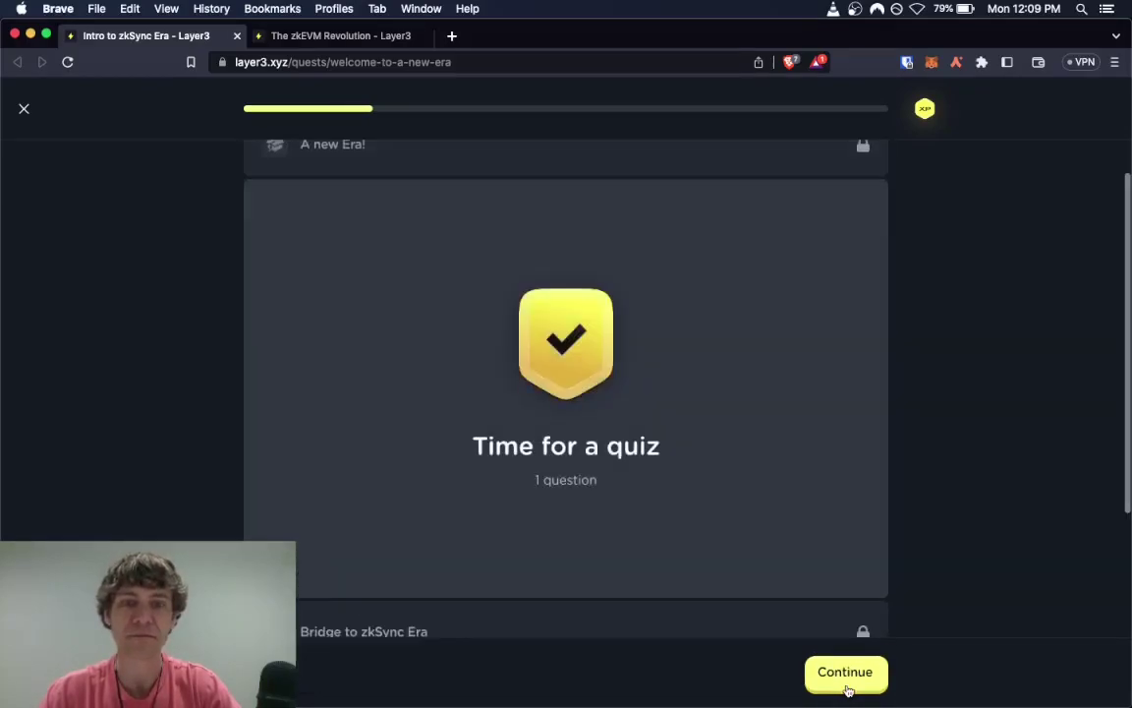
{"action": "left_click", "coordinate": [845, 674]}
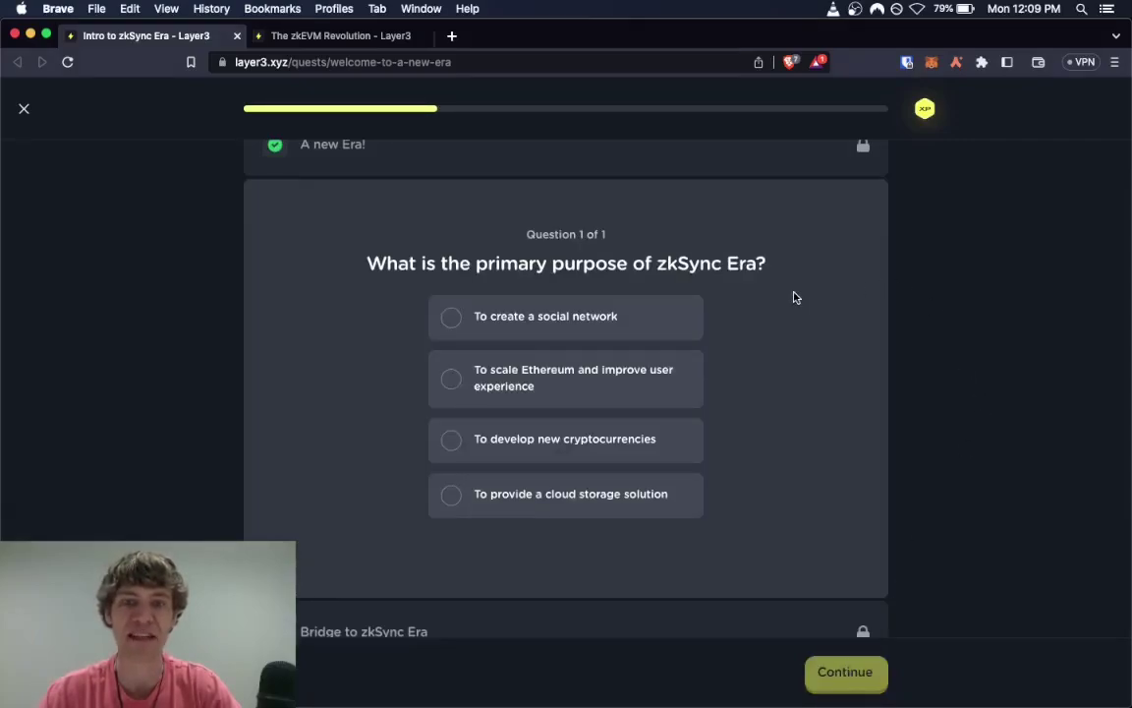
{"action": "left_click", "coordinate": [584, 372]}
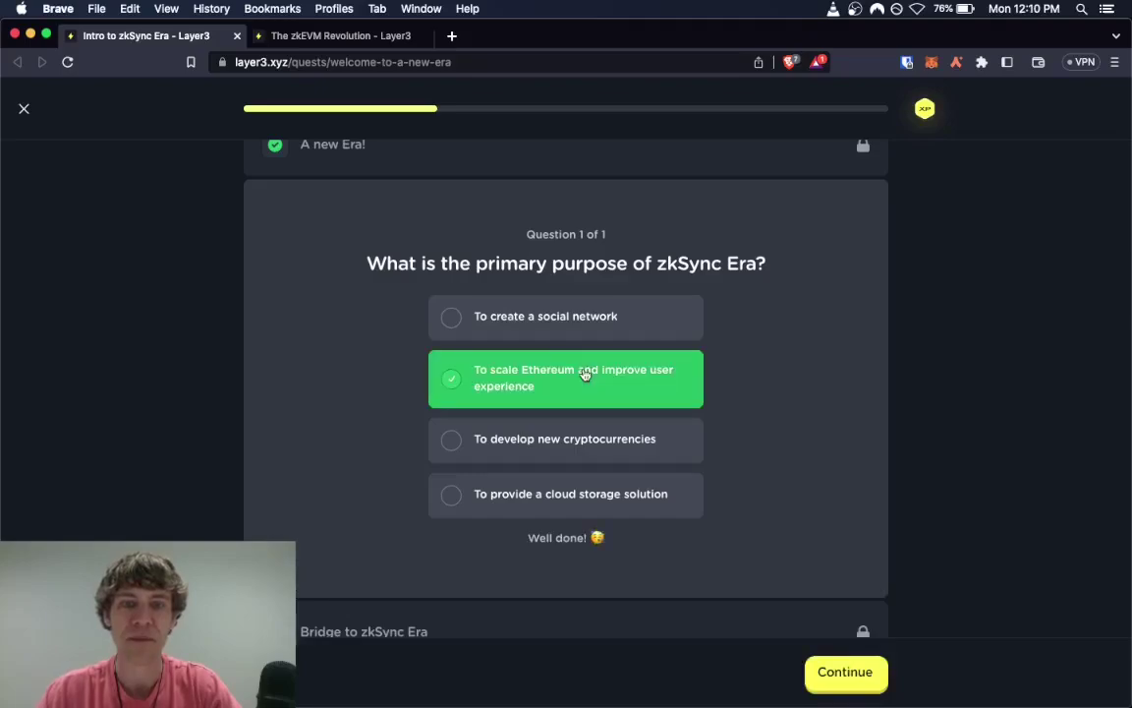
{"action": "left_click", "coordinate": [855, 672]}
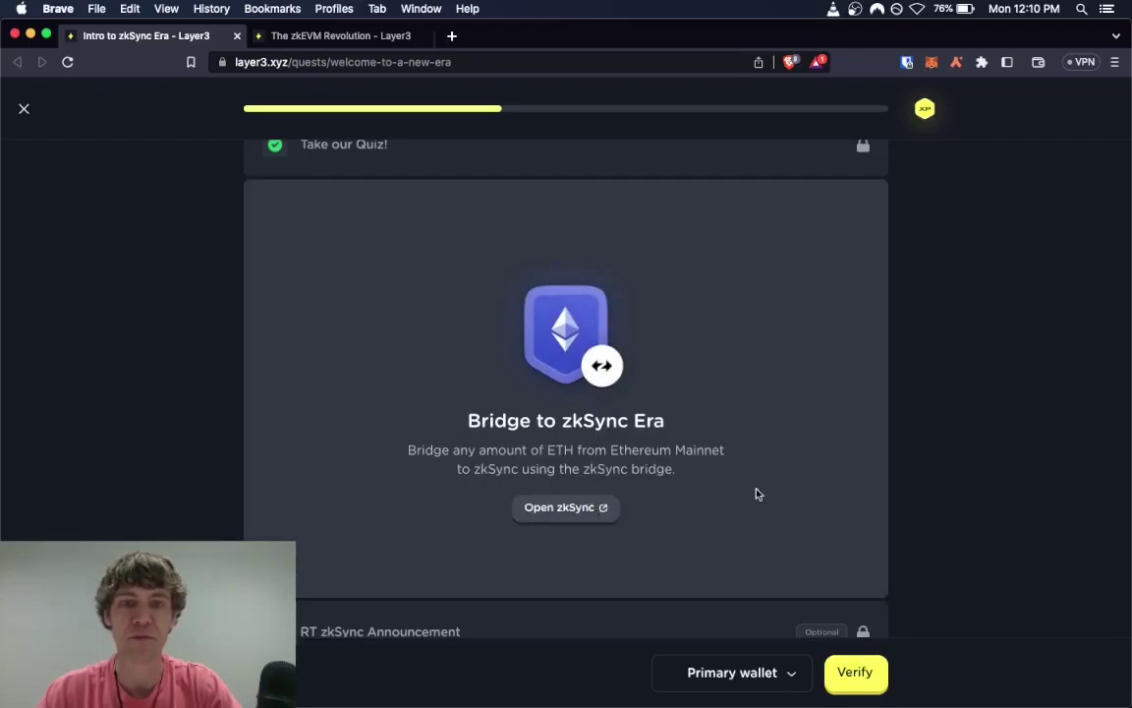
{"action": "left_click", "coordinate": [553, 510]}
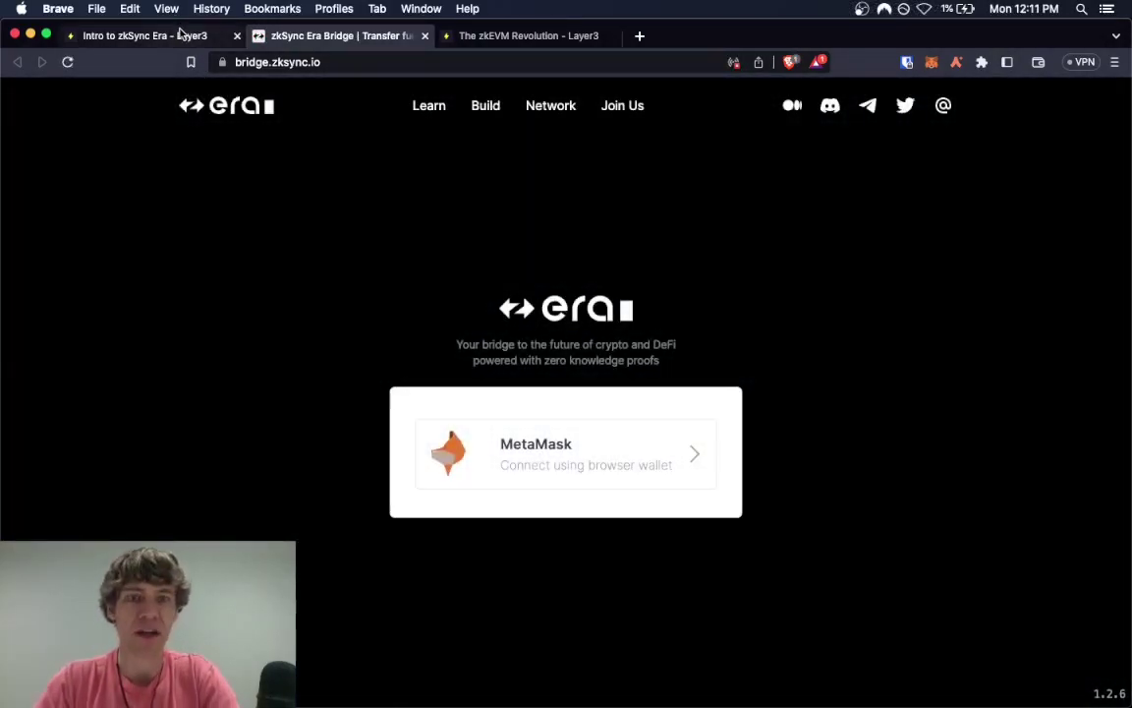
Step: Bring Brave back, glance at the Layer3 quest tab, and return to the zkSync bridge tab
{"action": "left_click", "coordinate": [506, 687]}
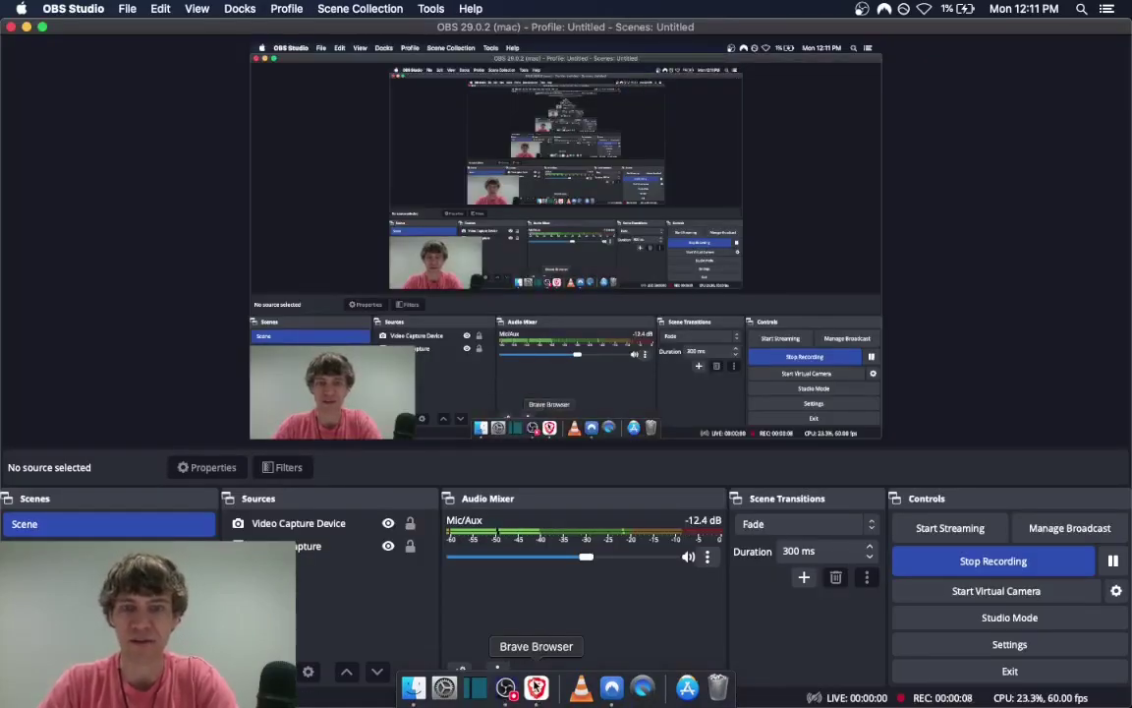
{"action": "left_click", "coordinate": [536, 687]}
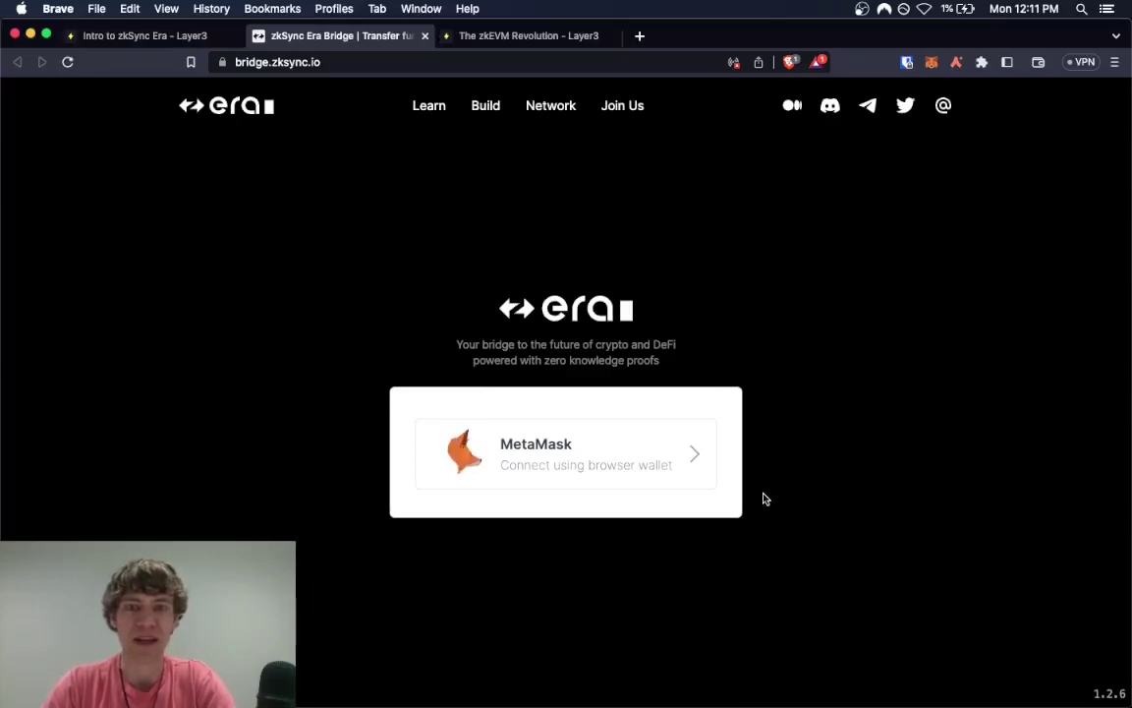
{"action": "left_click", "coordinate": [187, 35]}
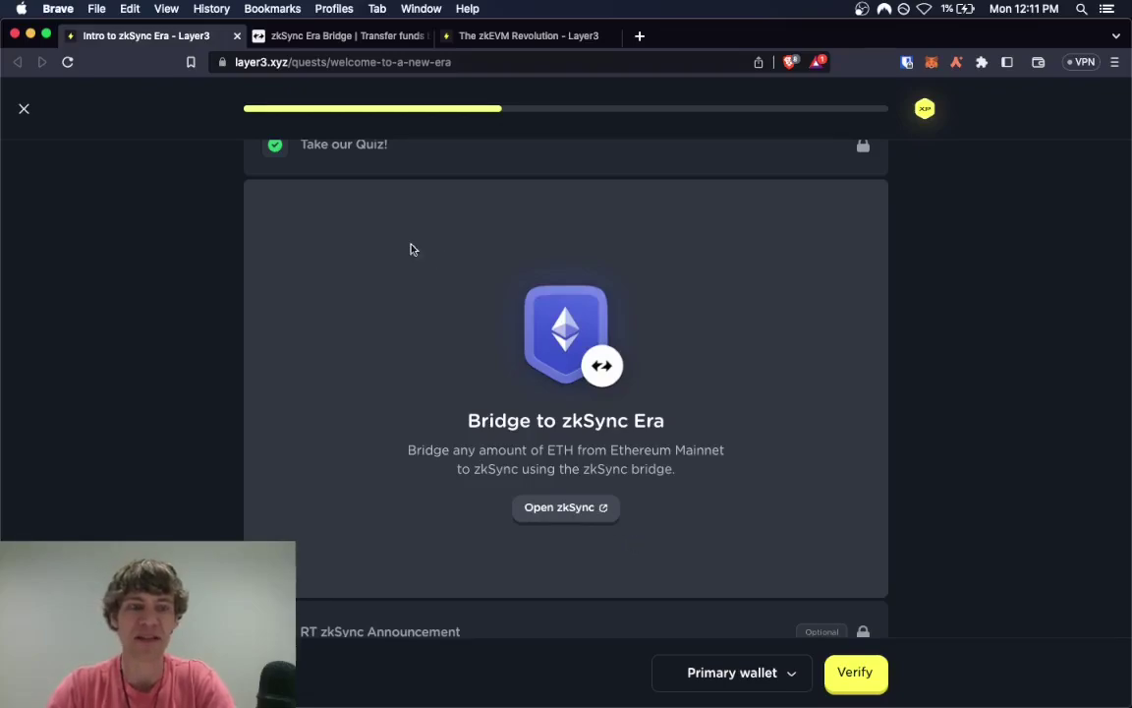
{"action": "left_click", "coordinate": [364, 35]}
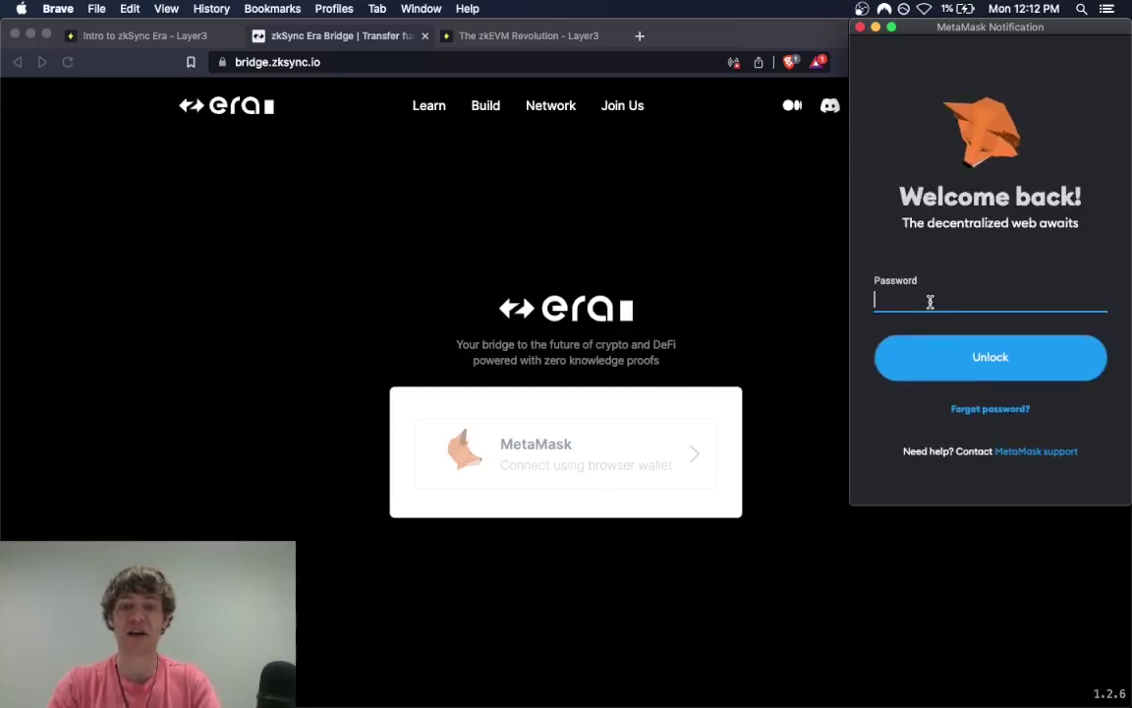
Step: Unlock MetaMask with the password and connect the account to the zkSync Era Bridge
{"action": "type", "text": "••••••••"}
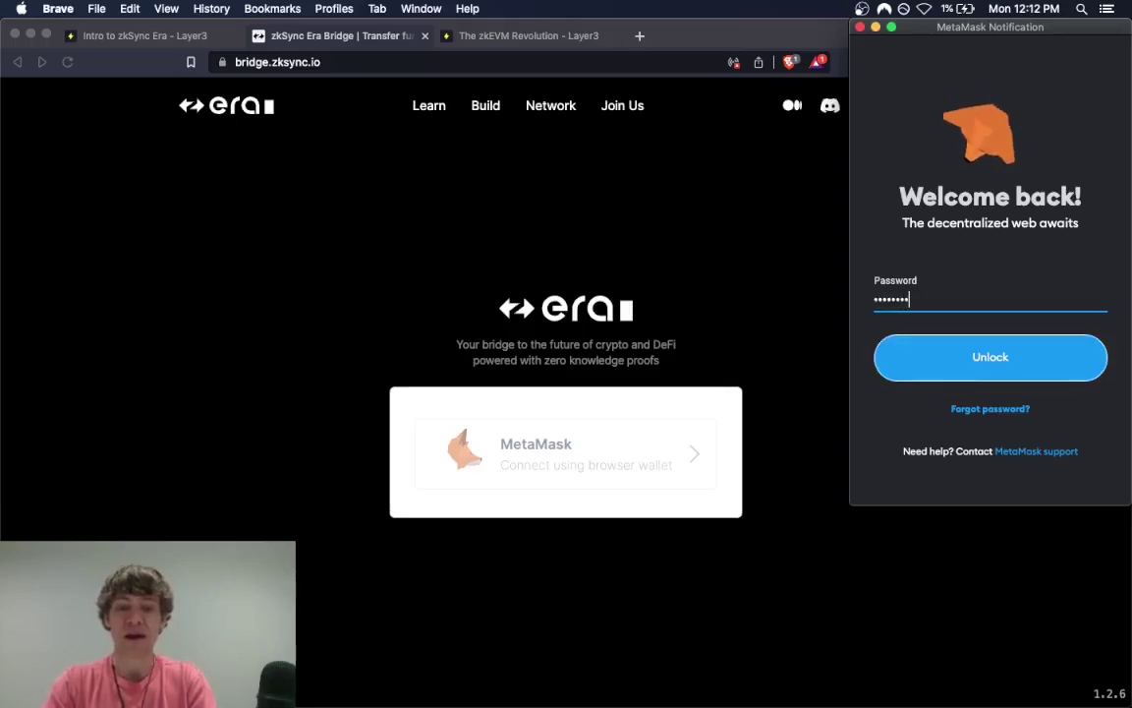
{"action": "type", "text": "•••••••••"}
{"action": "key", "text": "Return"}
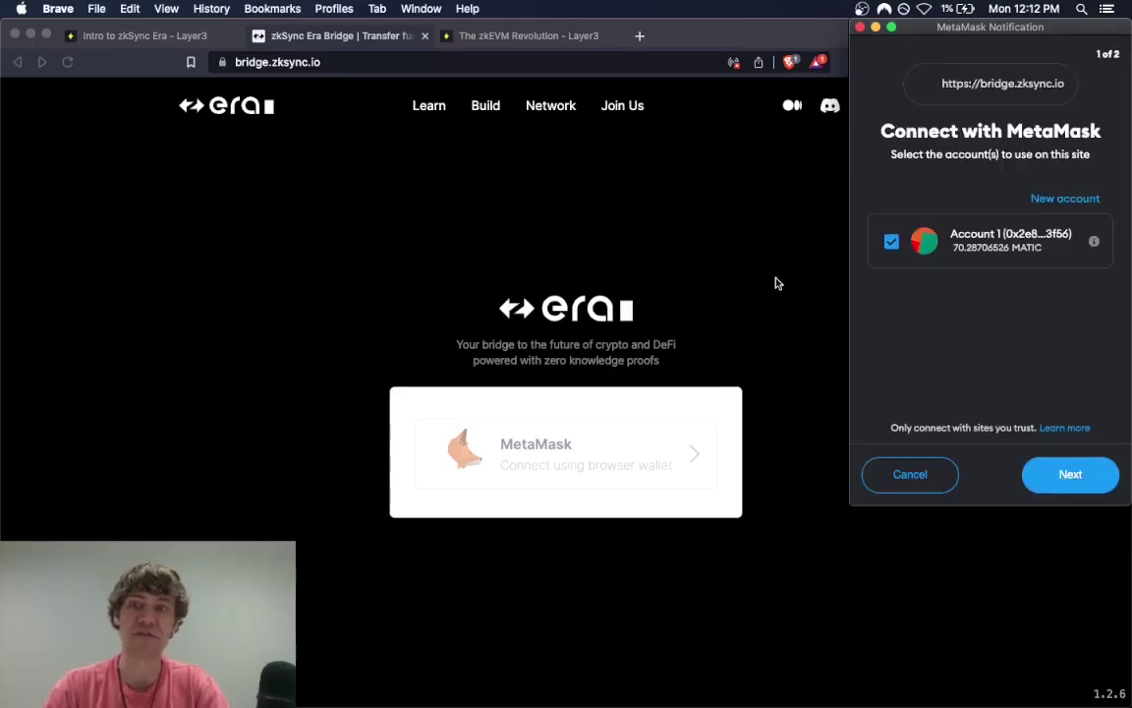
{"action": "left_click", "coordinate": [1073, 474]}
{"action": "left_click", "coordinate": [1080, 475]}
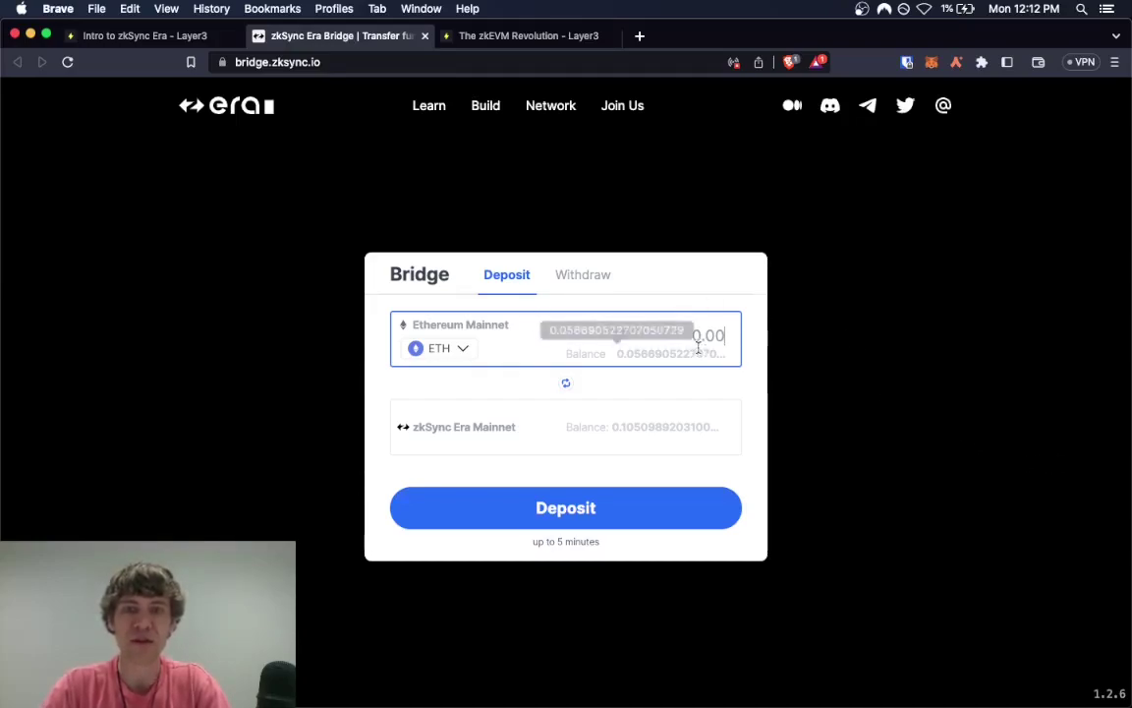
Step: Try USDC as the bridge token, then set the token back to ETH
{"action": "left_click", "coordinate": [451, 351]}
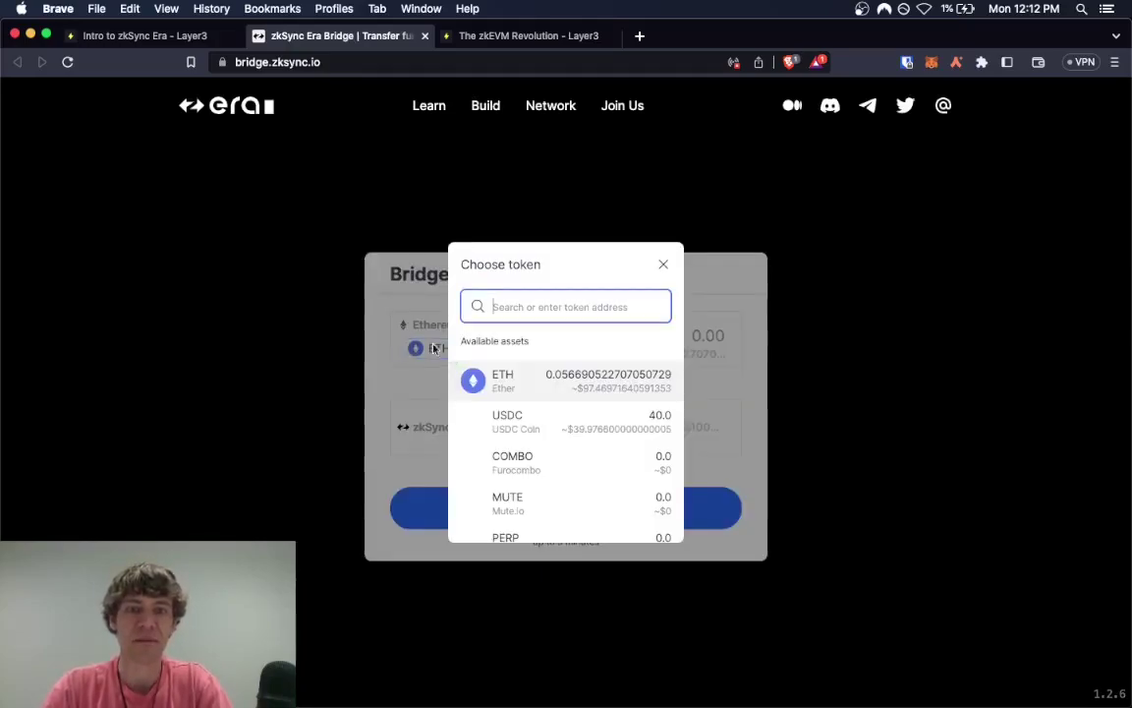
{"action": "left_click", "coordinate": [648, 418]}
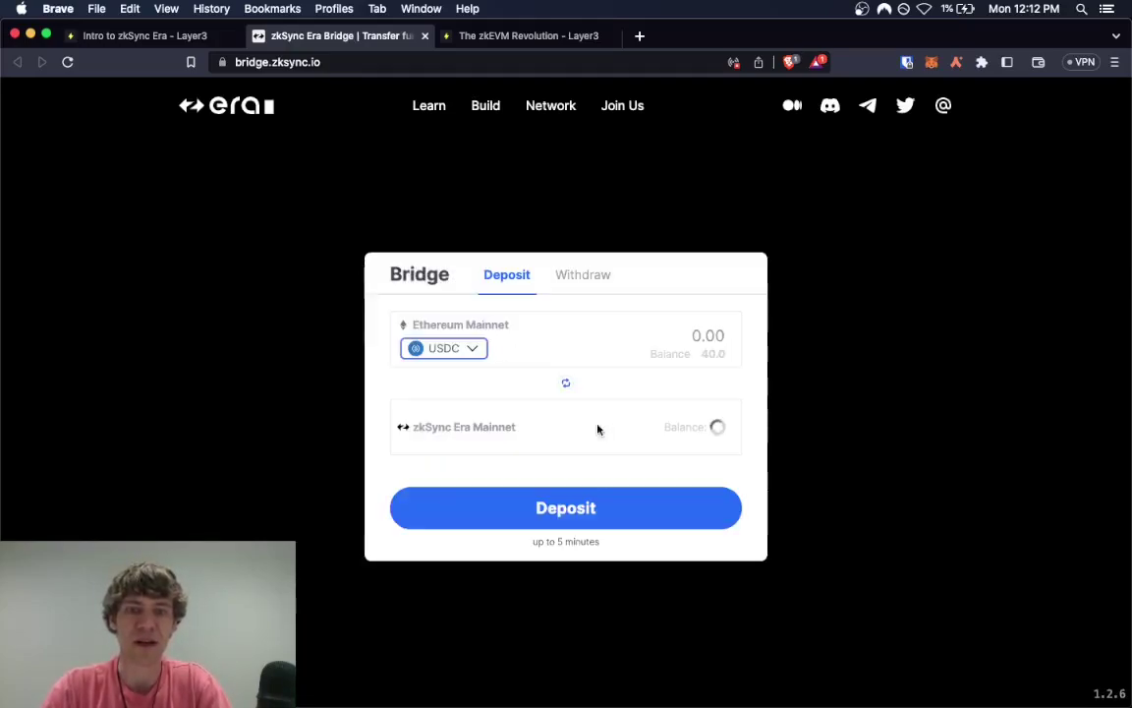
{"action": "left_click", "coordinate": [474, 349]}
{"action": "left_click", "coordinate": [565, 383]}
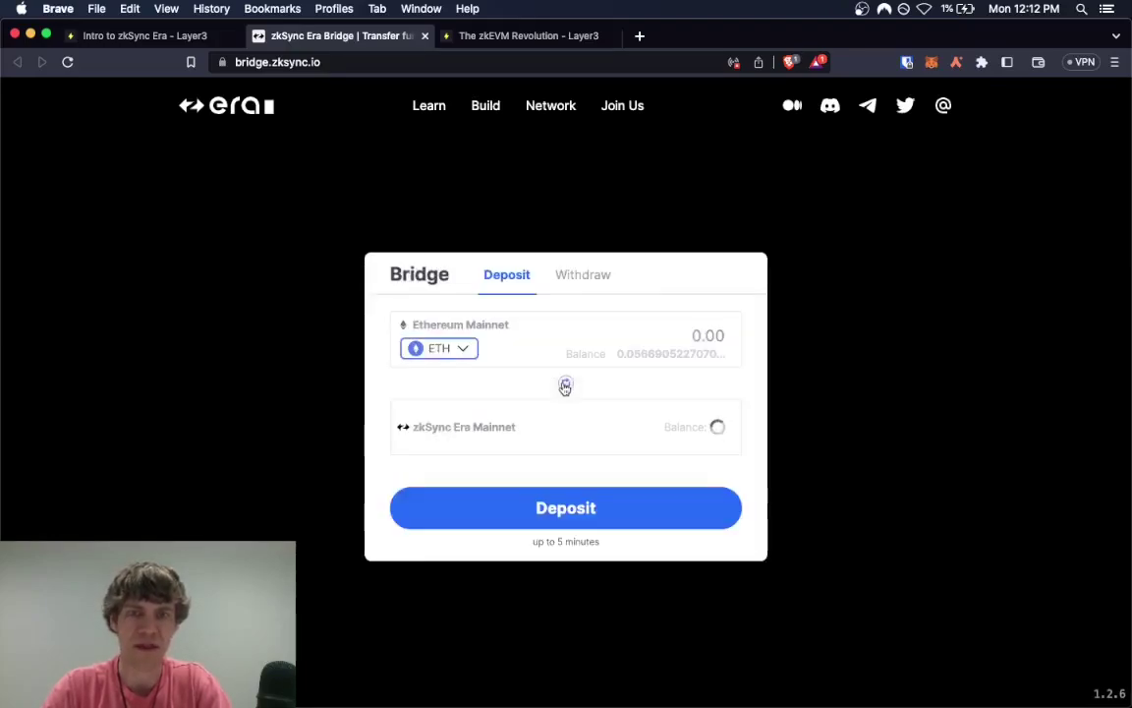
Step: Enter 0.05 ETH as the deposit amount and submit the deposit
{"action": "left_click", "coordinate": [705, 335]}
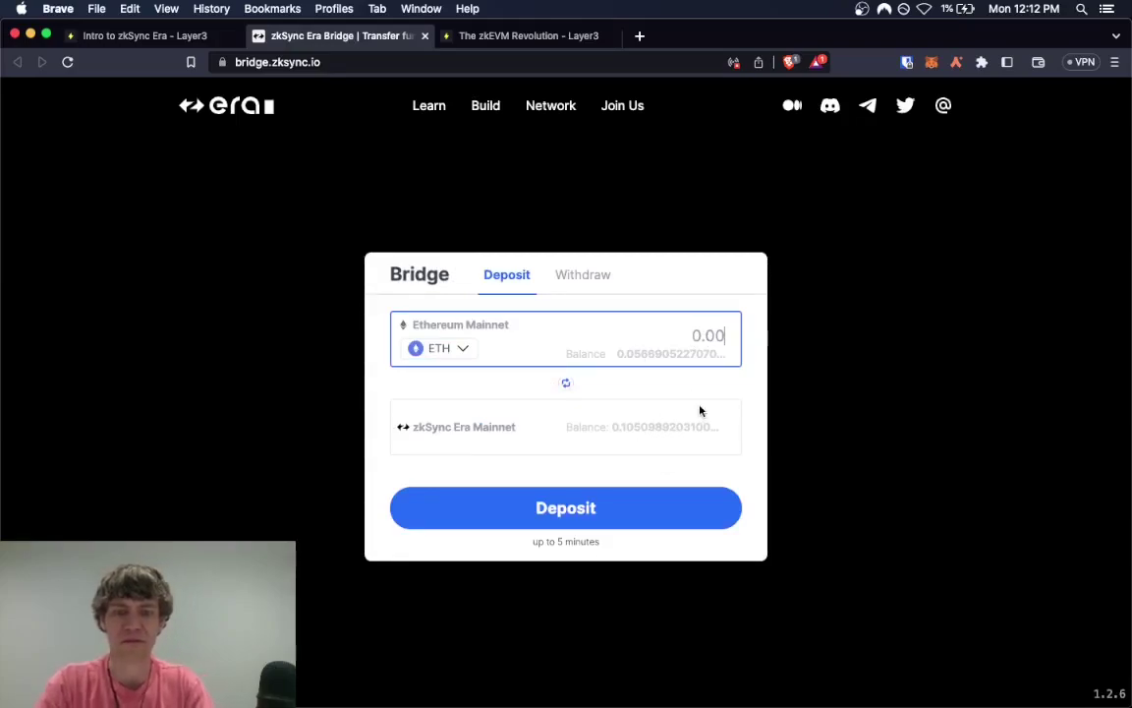
{"action": "type", "text": "0"}
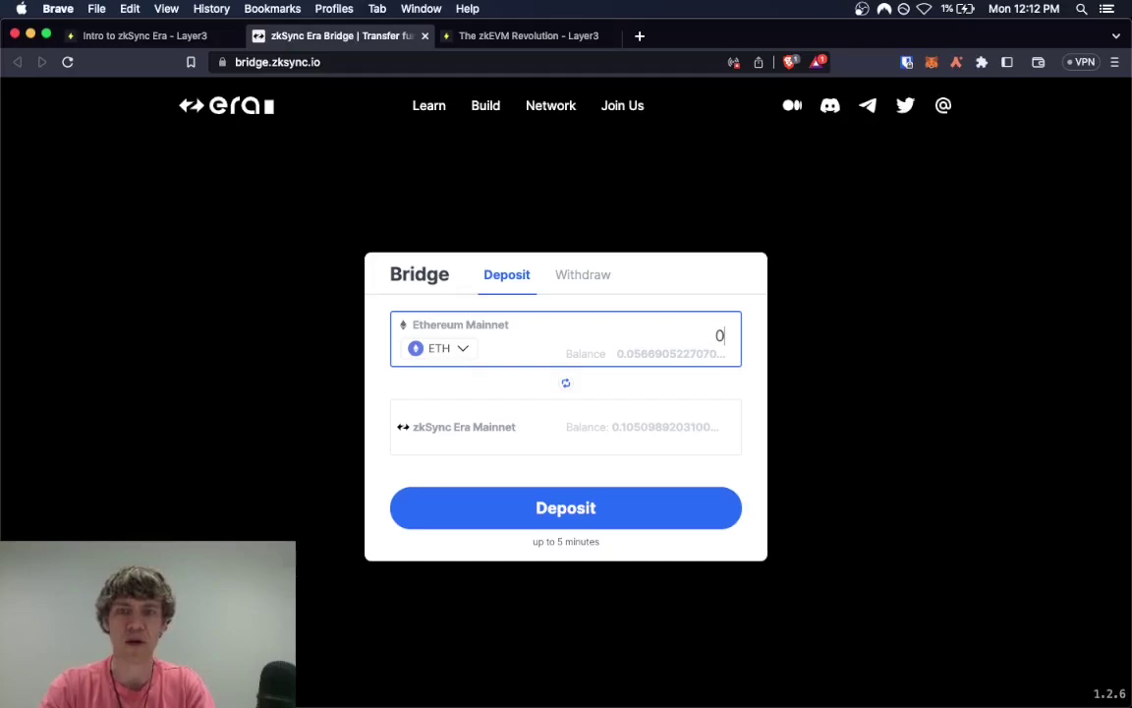
{"action": "type", "text": ".0"}
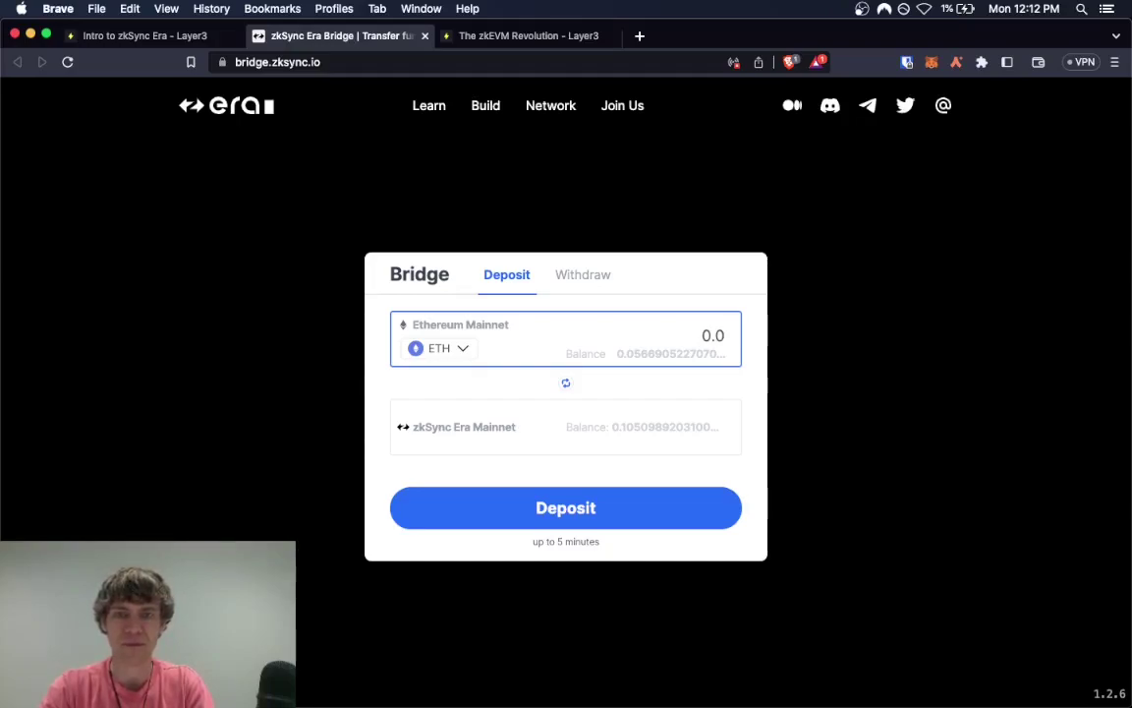
{"action": "type", "text": "5"}
{"action": "key", "text": "BackSpace"}
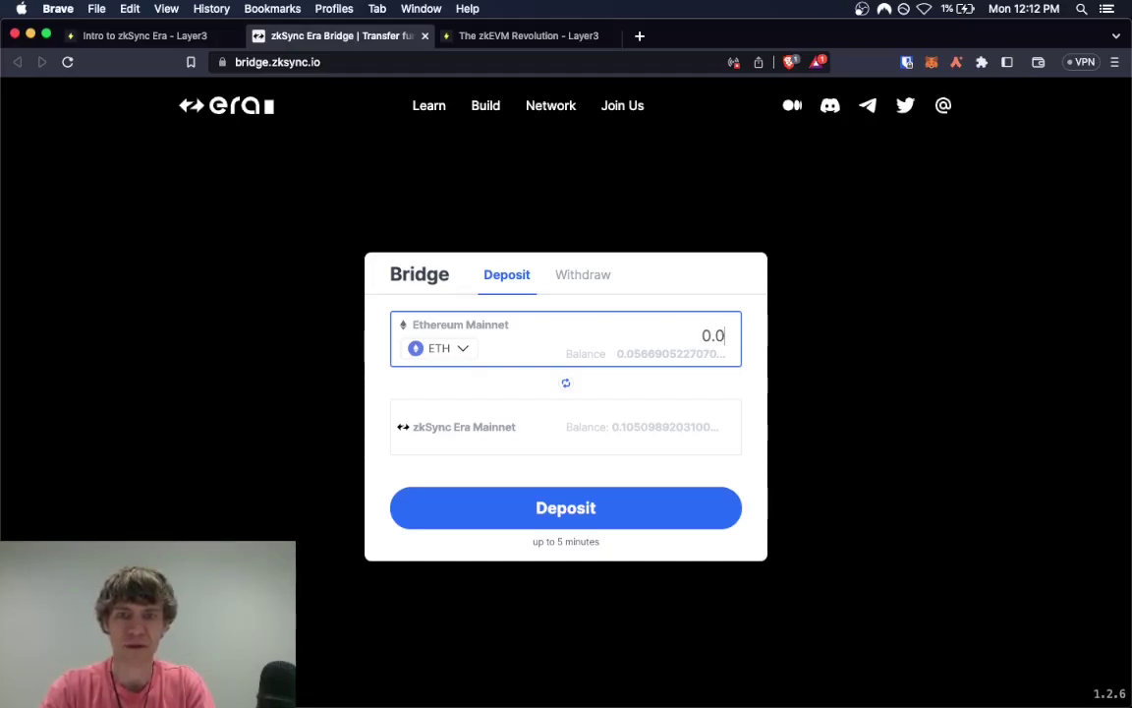
{"action": "type", "text": "5"}
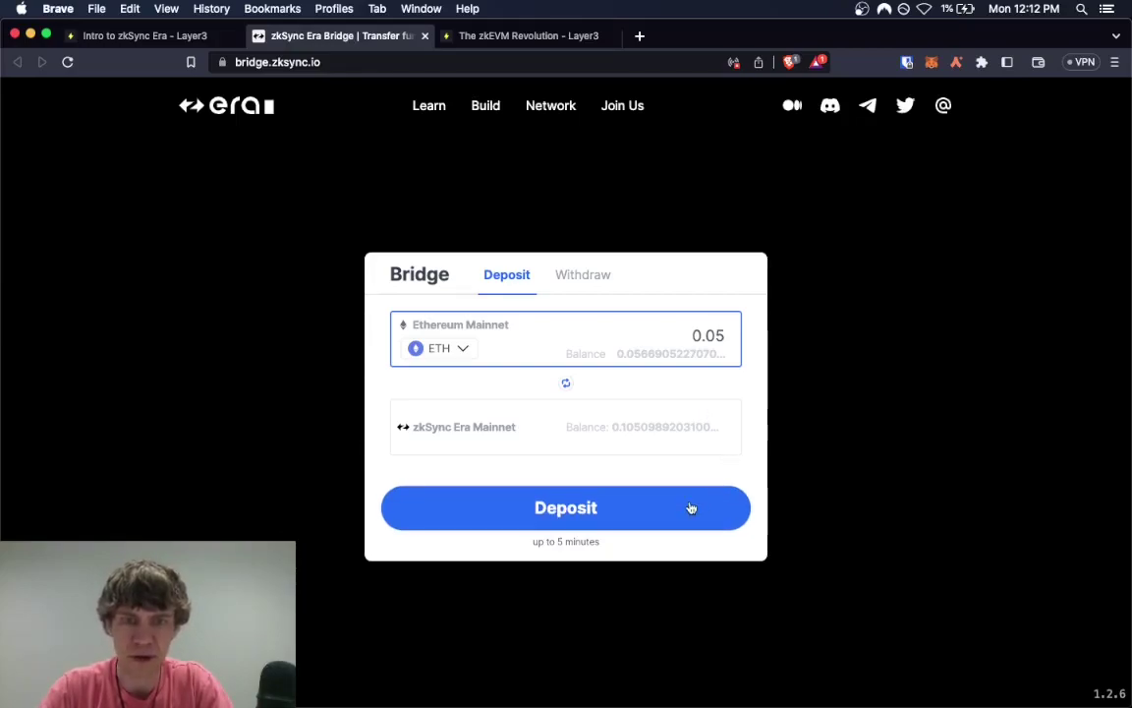
{"action": "left_click", "coordinate": [690, 508]}
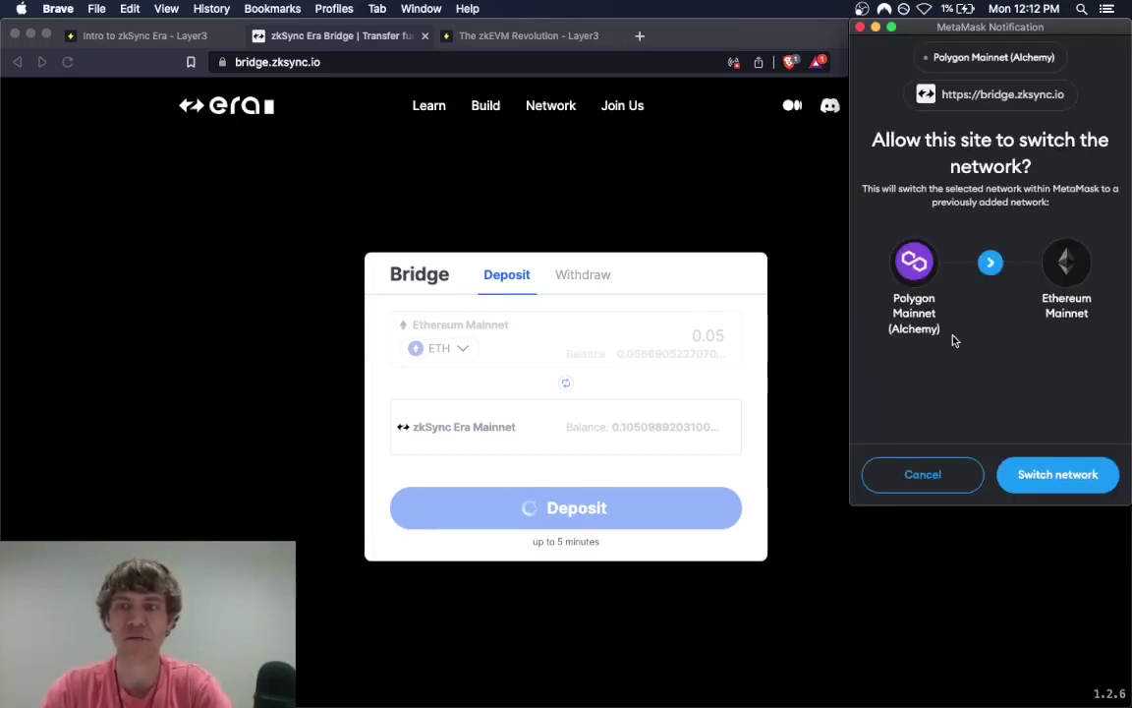
Step: Allow MetaMask to switch to Ethereum Mainnet, then reject the 0.05 ETH deposit transaction
{"action": "left_click", "coordinate": [1050, 476]}
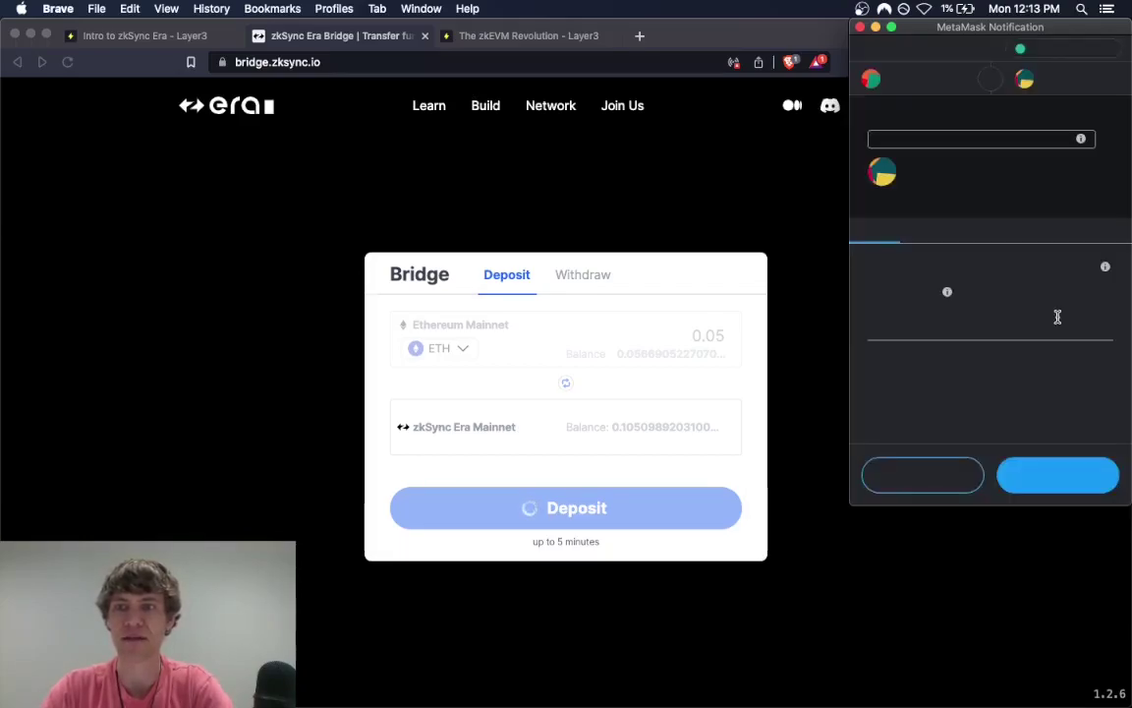
{"action": "scroll", "coordinate": [960, 363], "scroll_direction": "down", "scroll_amount": 2}
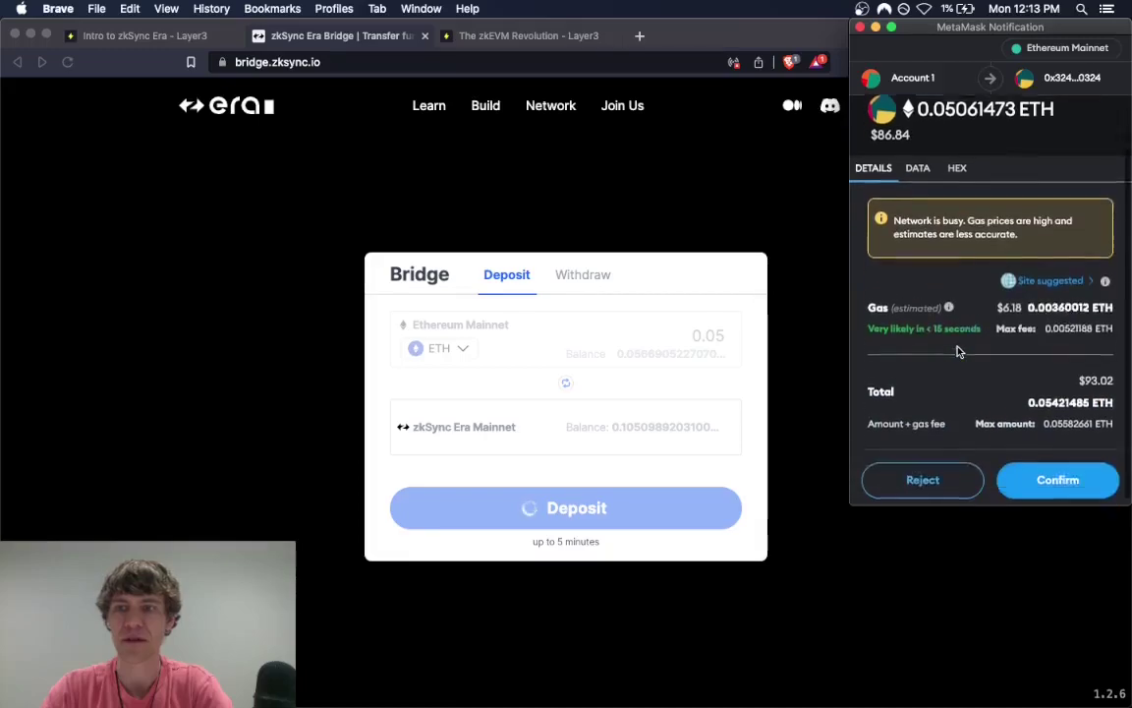
{"action": "left_click", "coordinate": [910, 482]}
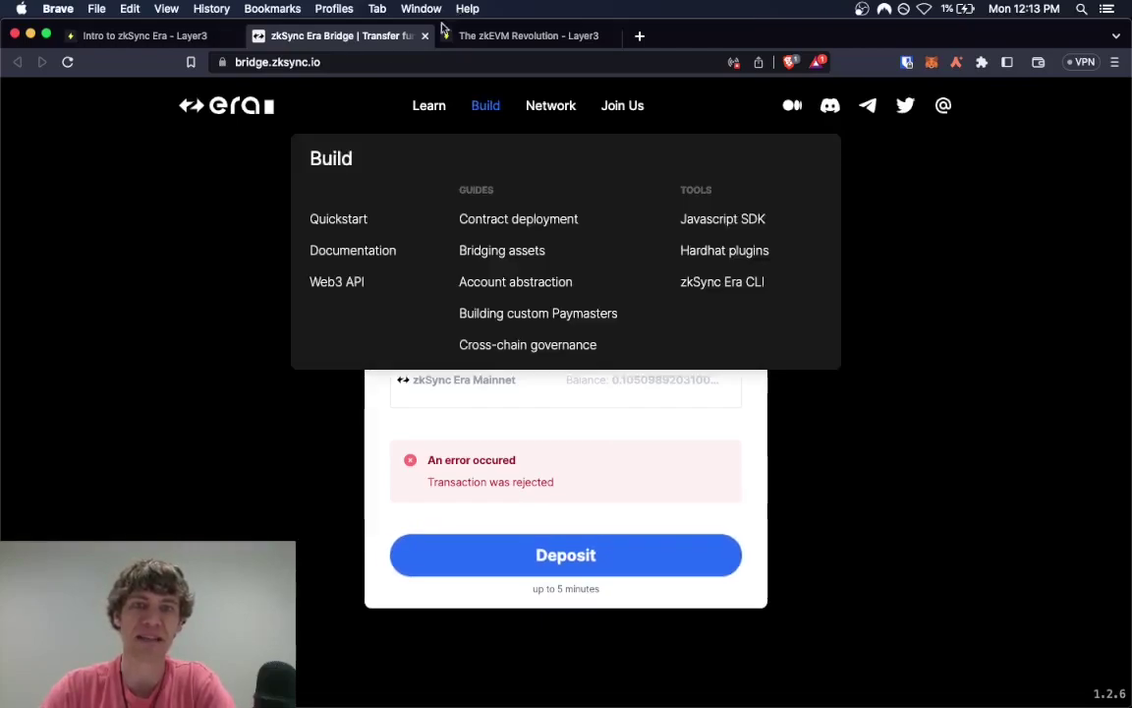
Step: Verify the Bridge to zkSync Era step on Layer3 and close the zkSync Era Bridge tab
{"action": "left_click", "coordinate": [169, 39]}
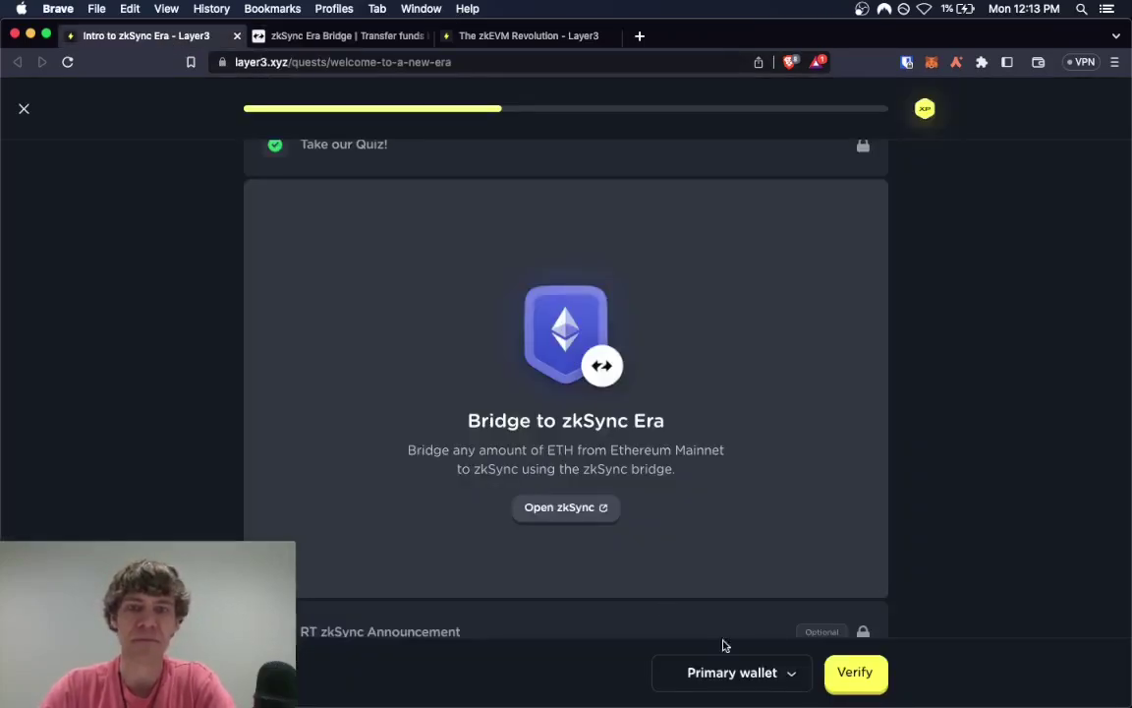
{"action": "left_click", "coordinate": [872, 679]}
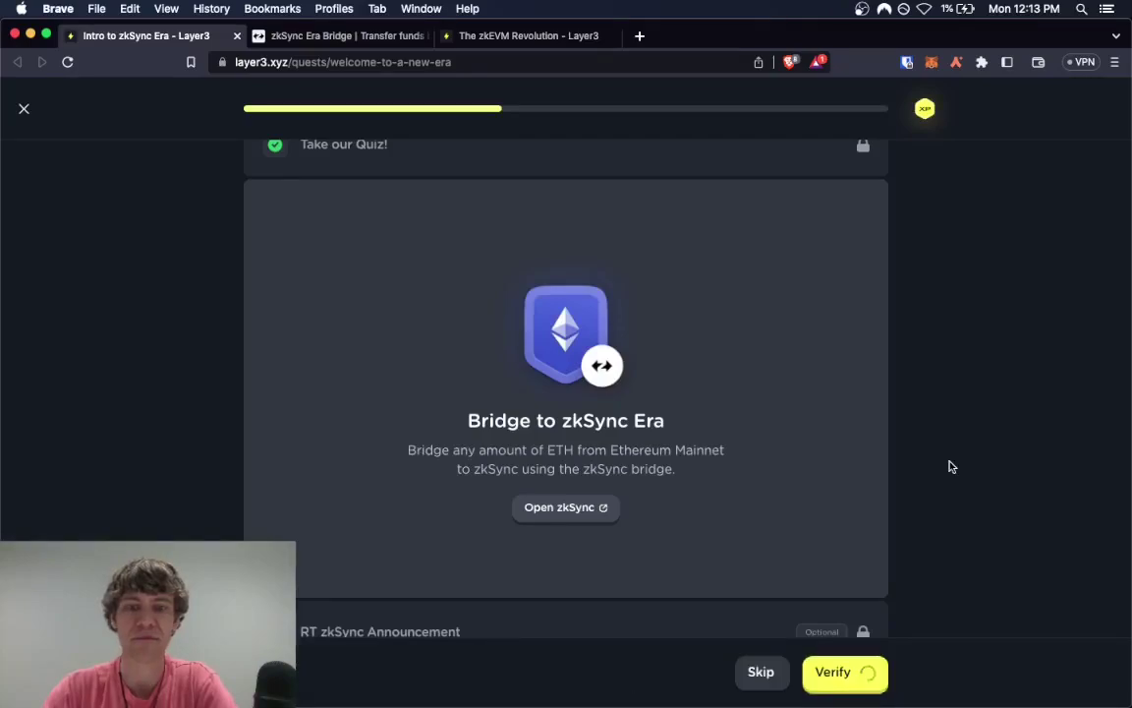
{"action": "left_click", "coordinate": [420, 40]}
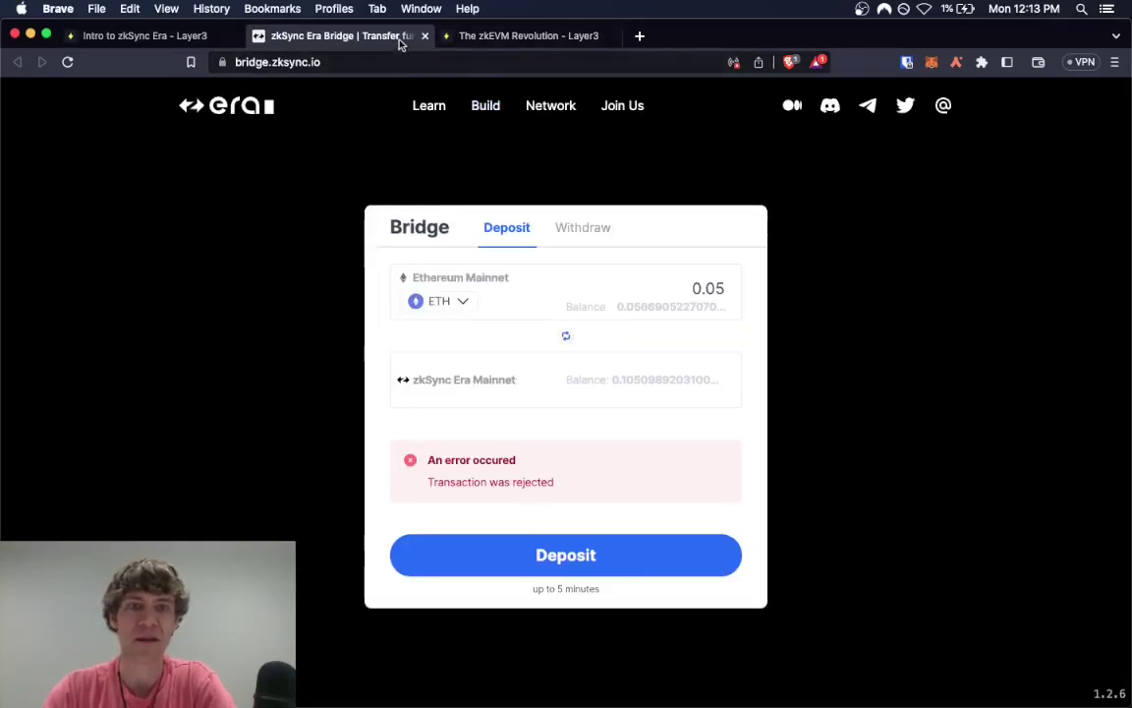
{"action": "left_click", "coordinate": [425, 37]}
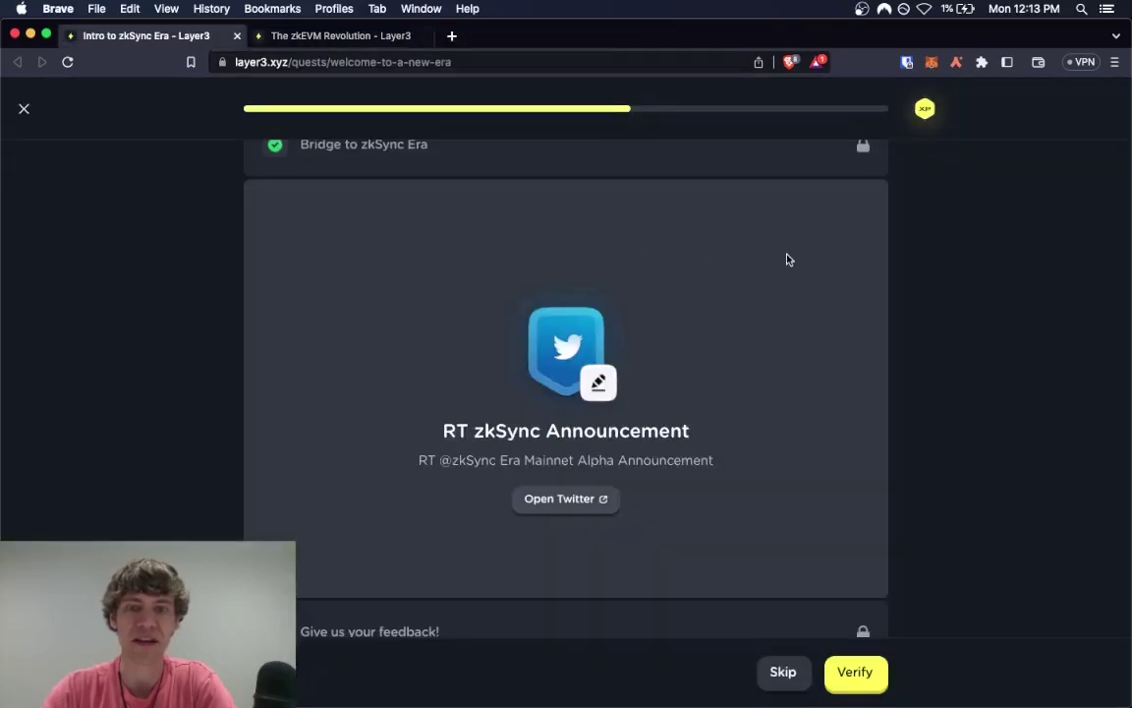
Step: Open Layer3's zkSync Era announcement tweet on Twitter and like it
{"action": "left_click", "coordinate": [548, 502]}
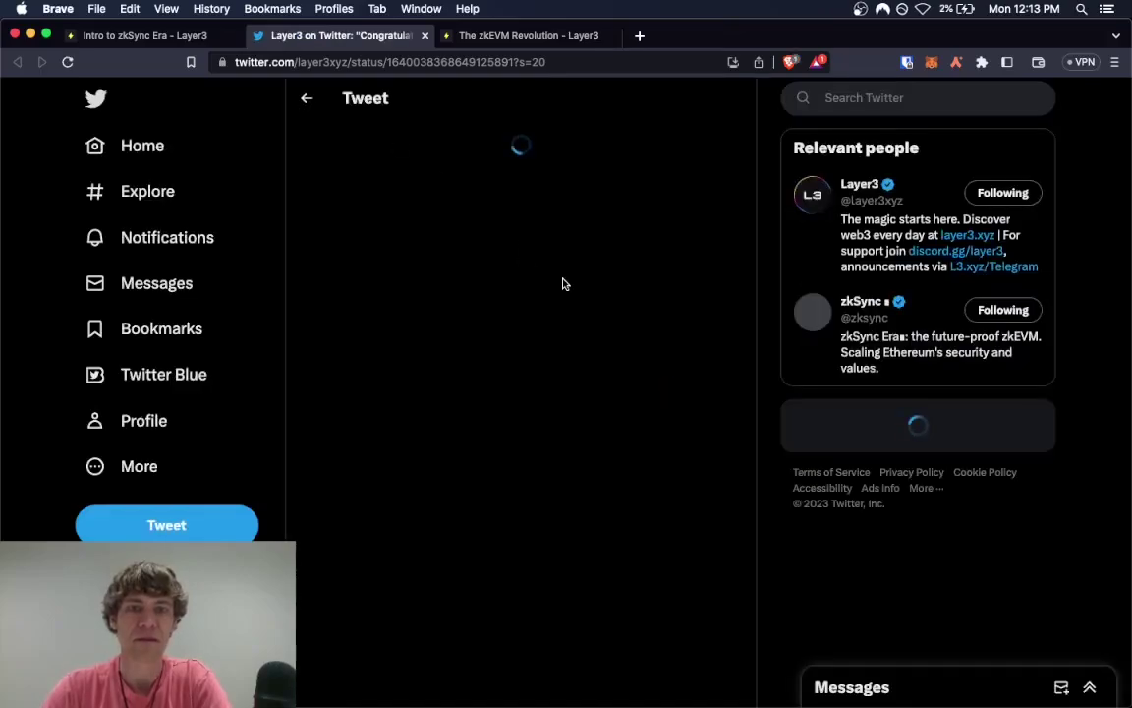
{"action": "scroll", "coordinate": [498, 578], "scroll_direction": "down", "scroll_amount": 3}
{"action": "left_click", "coordinate": [474, 562]}
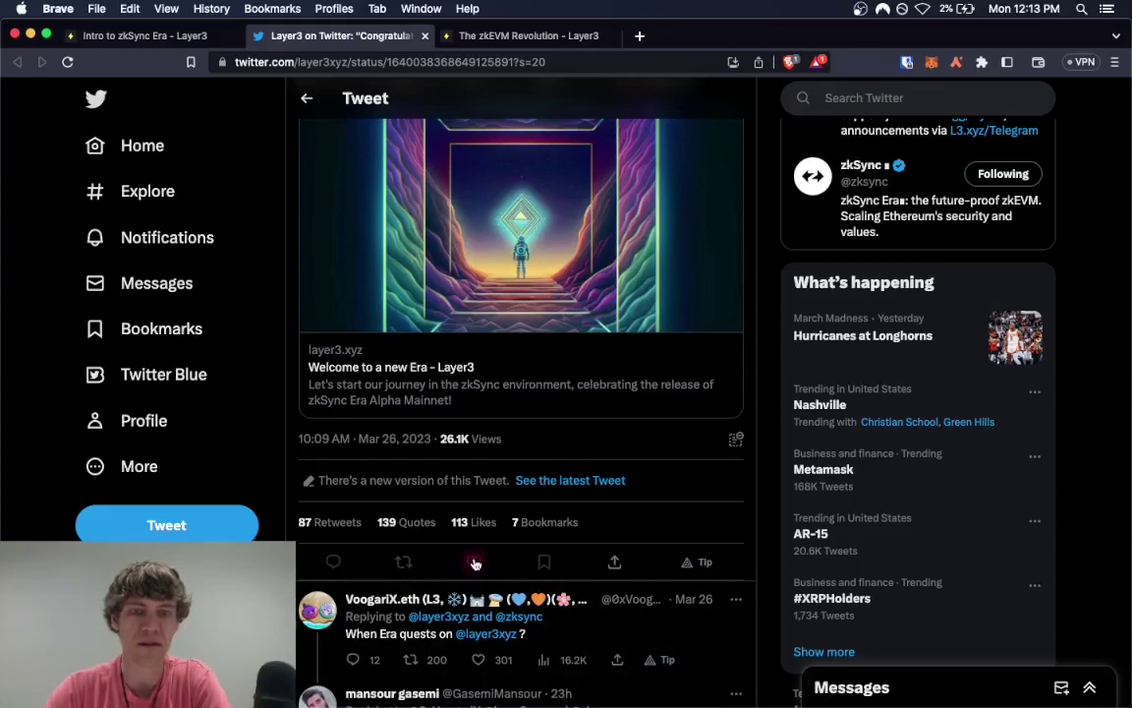
{"action": "scroll", "coordinate": [424, 586], "scroll_direction": "up", "scroll_amount": 1}
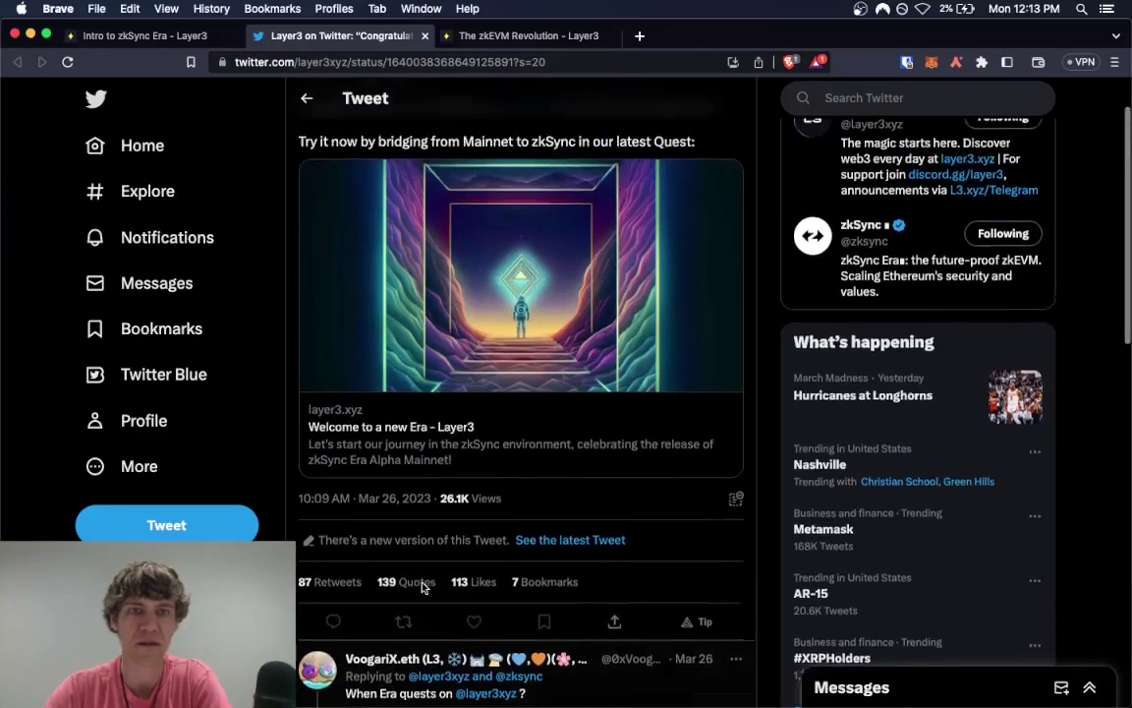
{"action": "scroll", "coordinate": [424, 587], "scroll_direction": "up", "scroll_amount": 1}
{"action": "scroll", "coordinate": [423, 587], "scroll_direction": "down", "scroll_amount": 3}
{"action": "scroll", "coordinate": [413, 521], "scroll_direction": "down", "scroll_amount": 2}
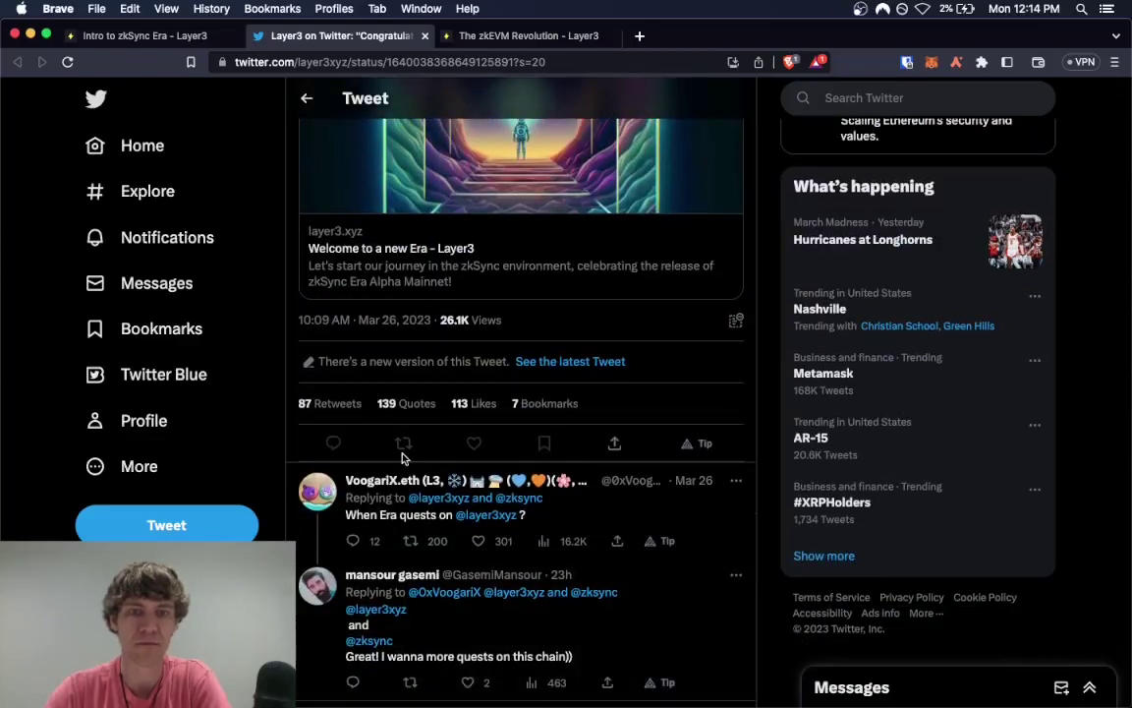
Step: Reload the tweet page and return to the Intro to zkSync Era quest tab
{"action": "left_click", "coordinate": [68, 62]}
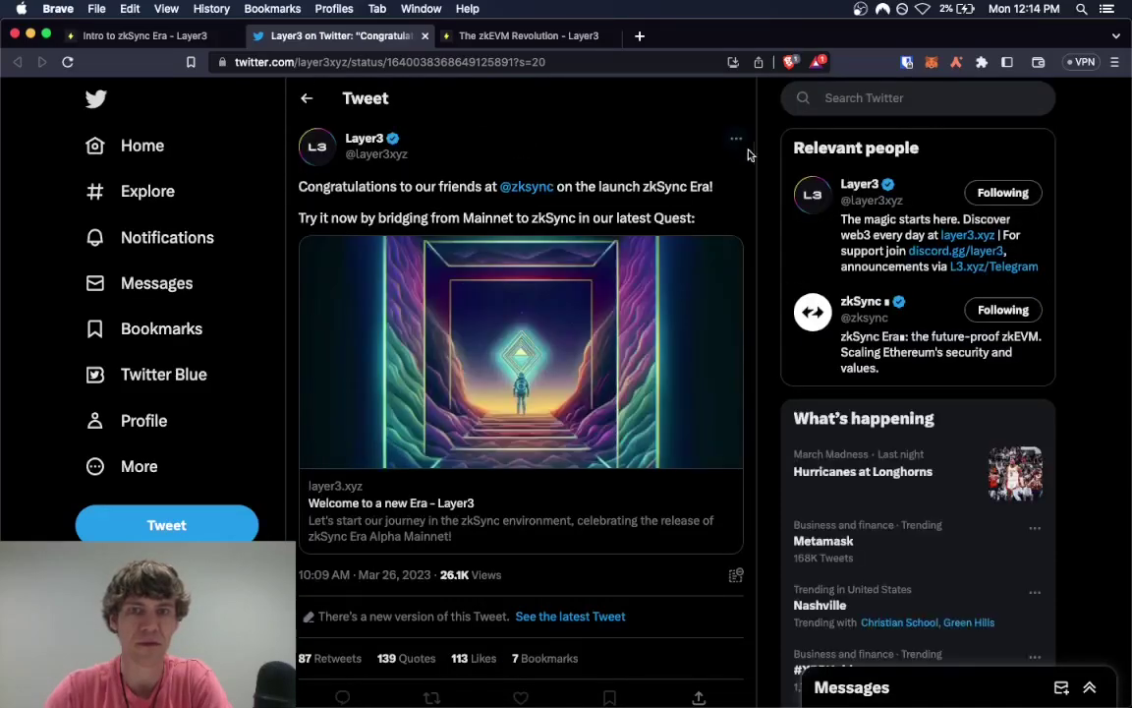
{"action": "scroll", "coordinate": [742, 163], "scroll_direction": "down", "scroll_amount": 3}
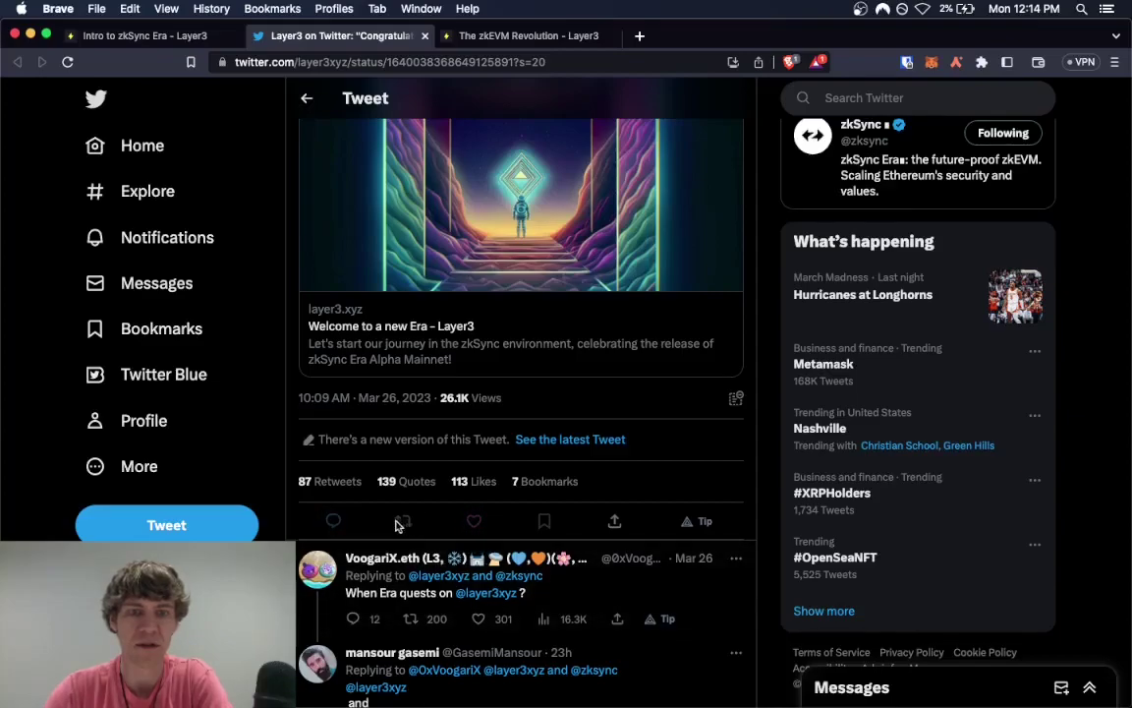
{"action": "left_click", "coordinate": [185, 36]}
Step: Verify the RT zkSync Announcement step and close the Layer3 tweet tab
{"action": "left_click", "coordinate": [854, 675]}
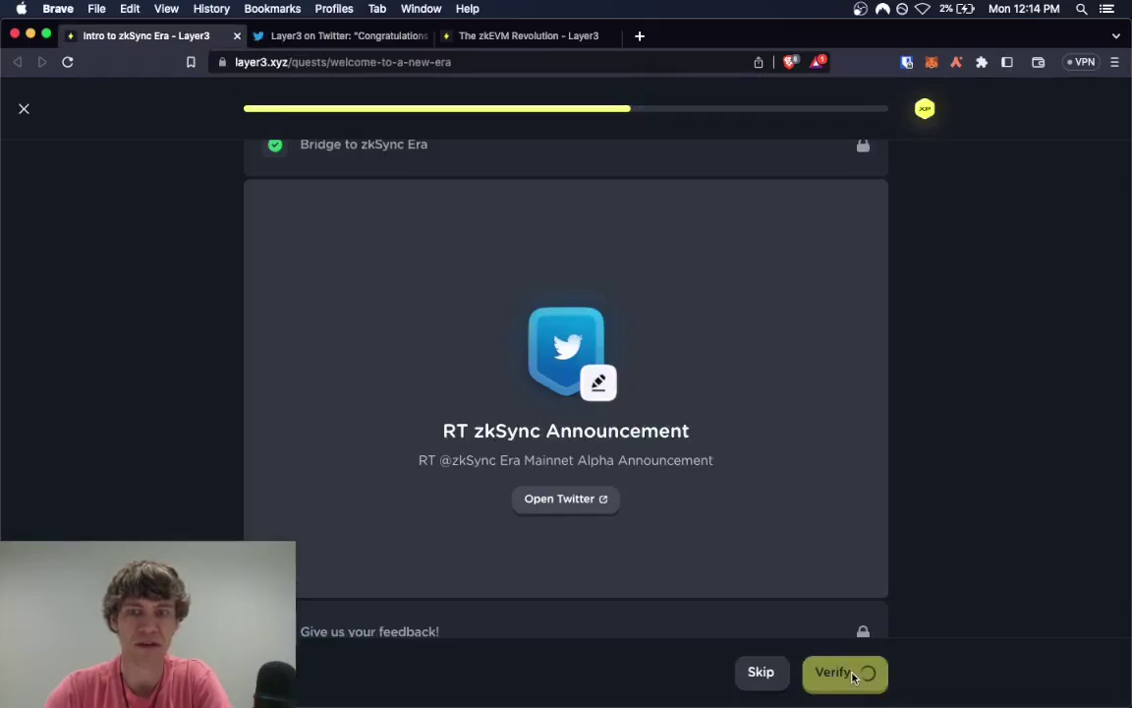
{"action": "left_click", "coordinate": [328, 35]}
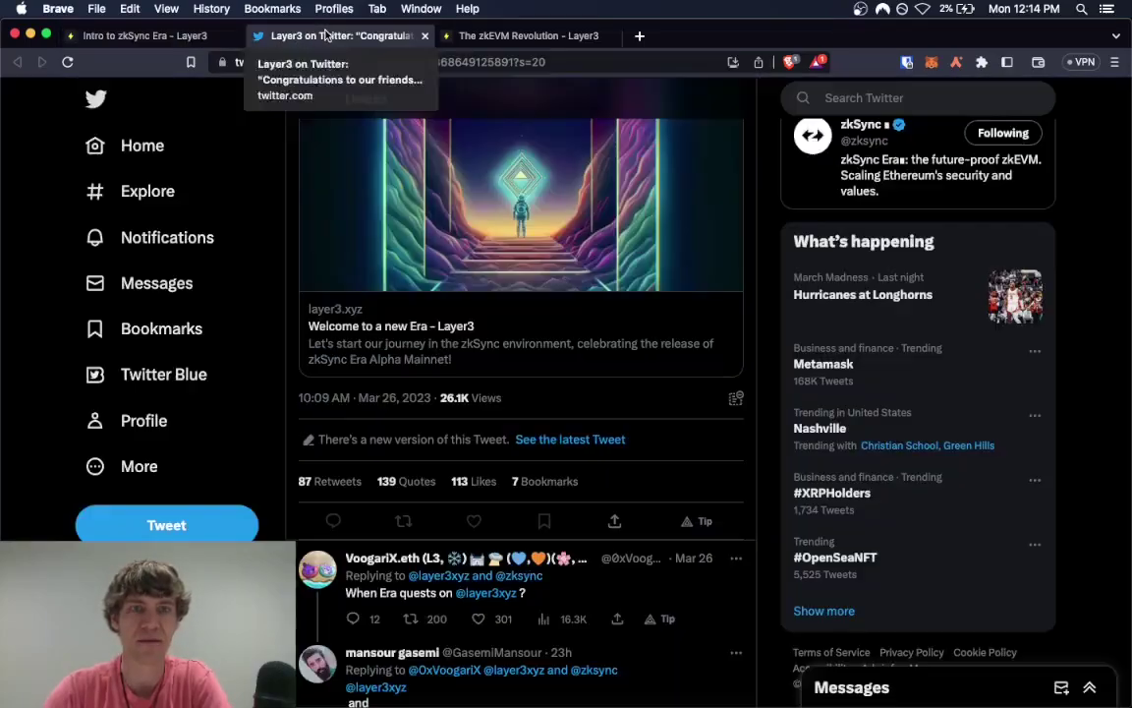
{"action": "left_click", "coordinate": [425, 36]}
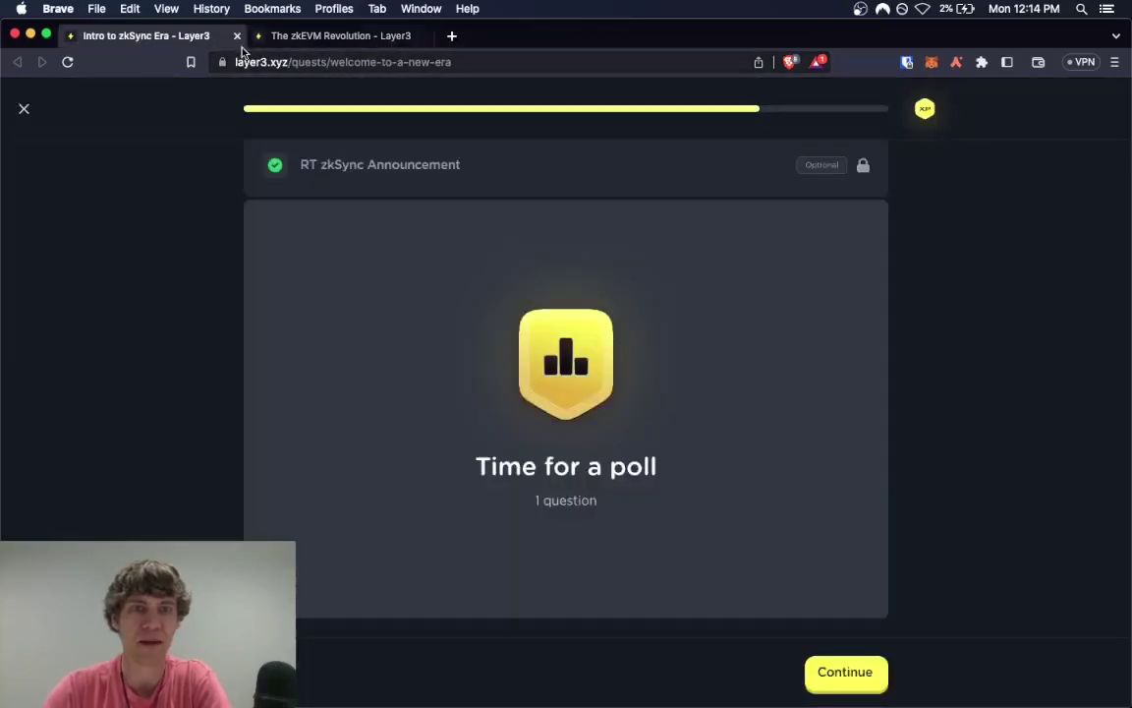
Step: Rate the quest 5 in the poll, pass the completion and XP screens, and dismiss Next up
{"action": "left_click", "coordinate": [861, 676]}
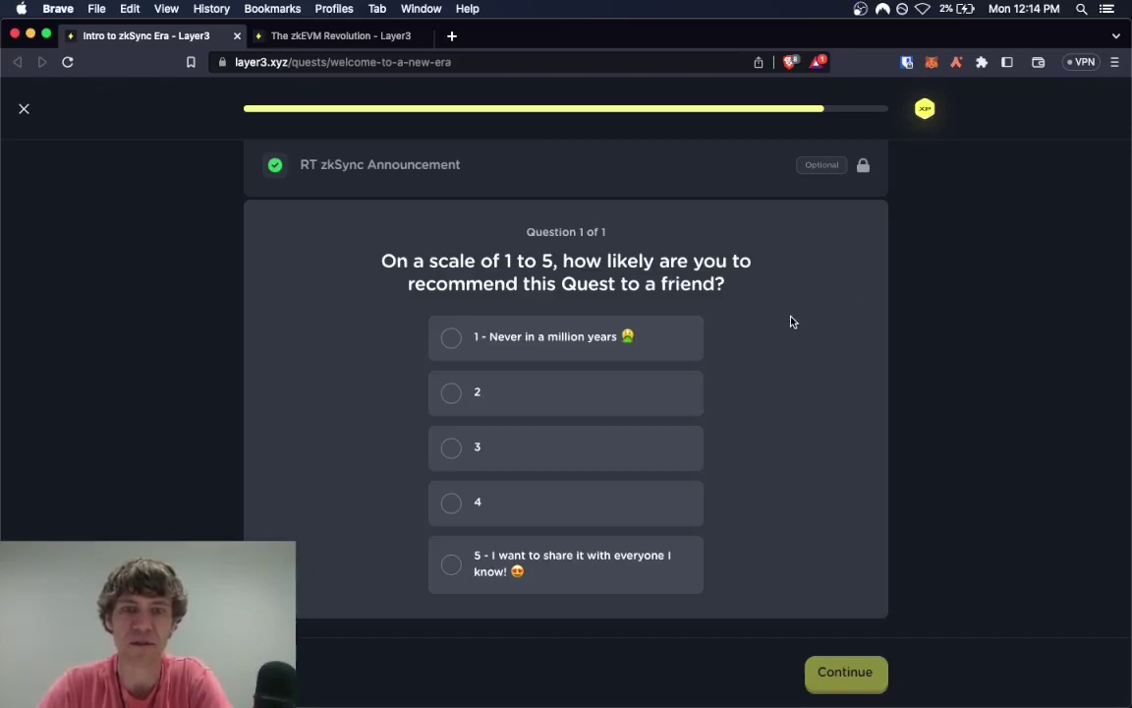
{"action": "left_click", "coordinate": [608, 568]}
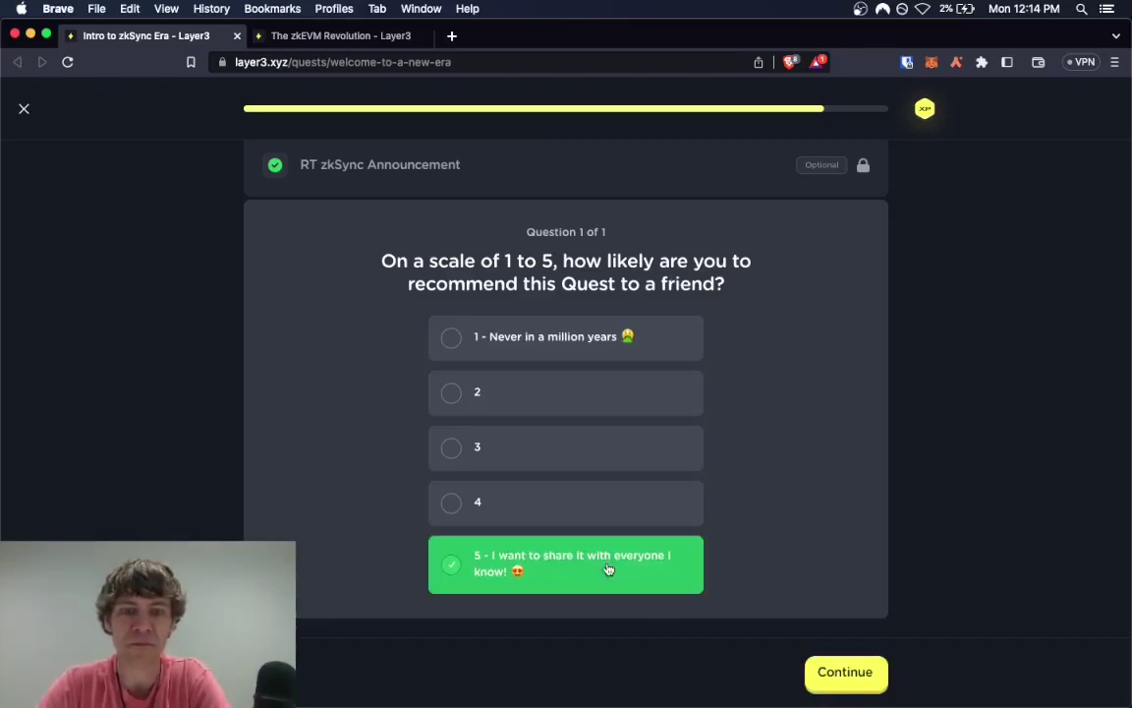
{"action": "left_click", "coordinate": [834, 669]}
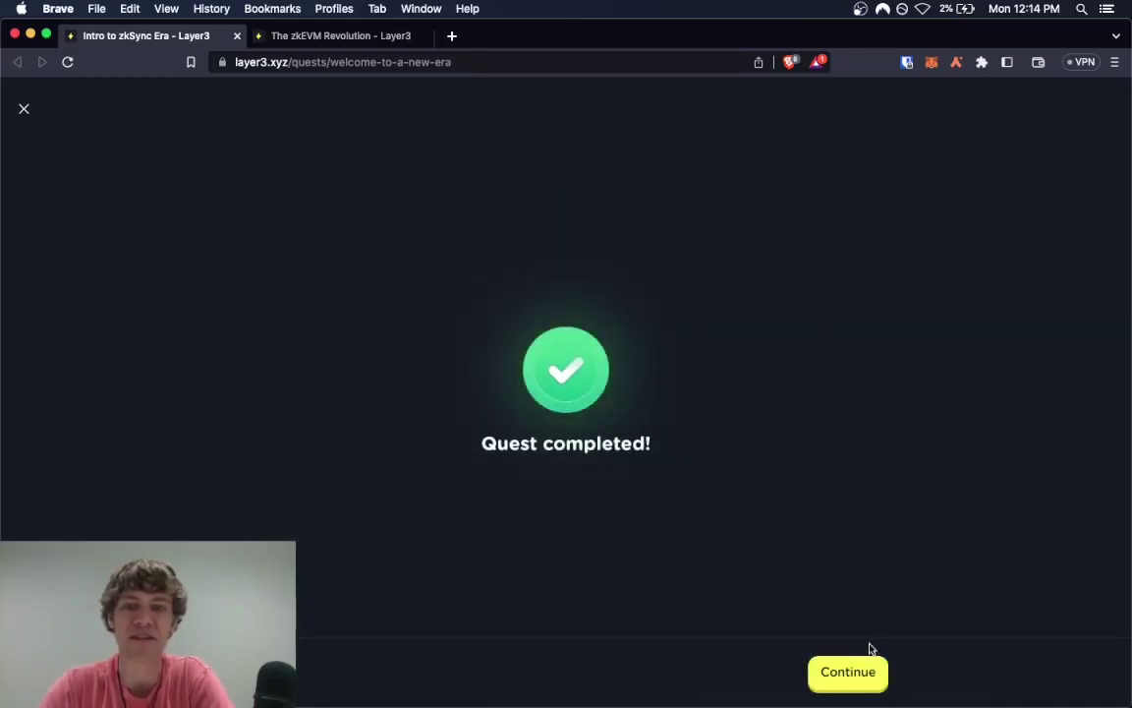
{"action": "left_click", "coordinate": [863, 682]}
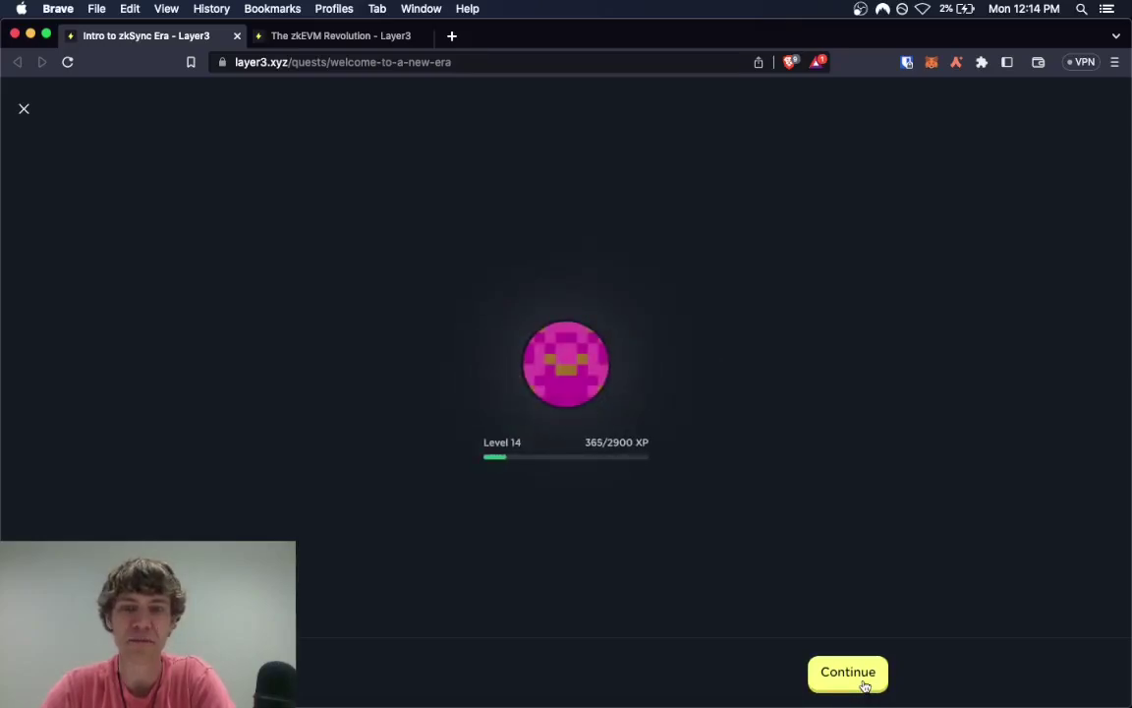
{"action": "left_click", "coordinate": [864, 685]}
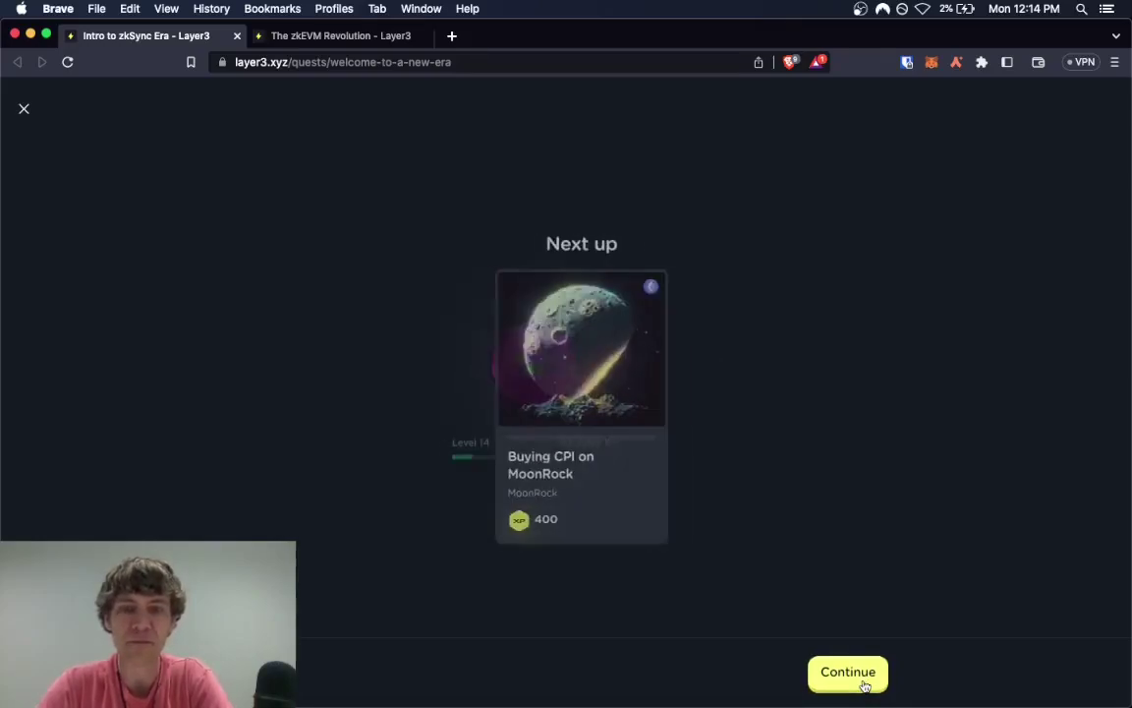
{"action": "left_click", "coordinate": [24, 110]}
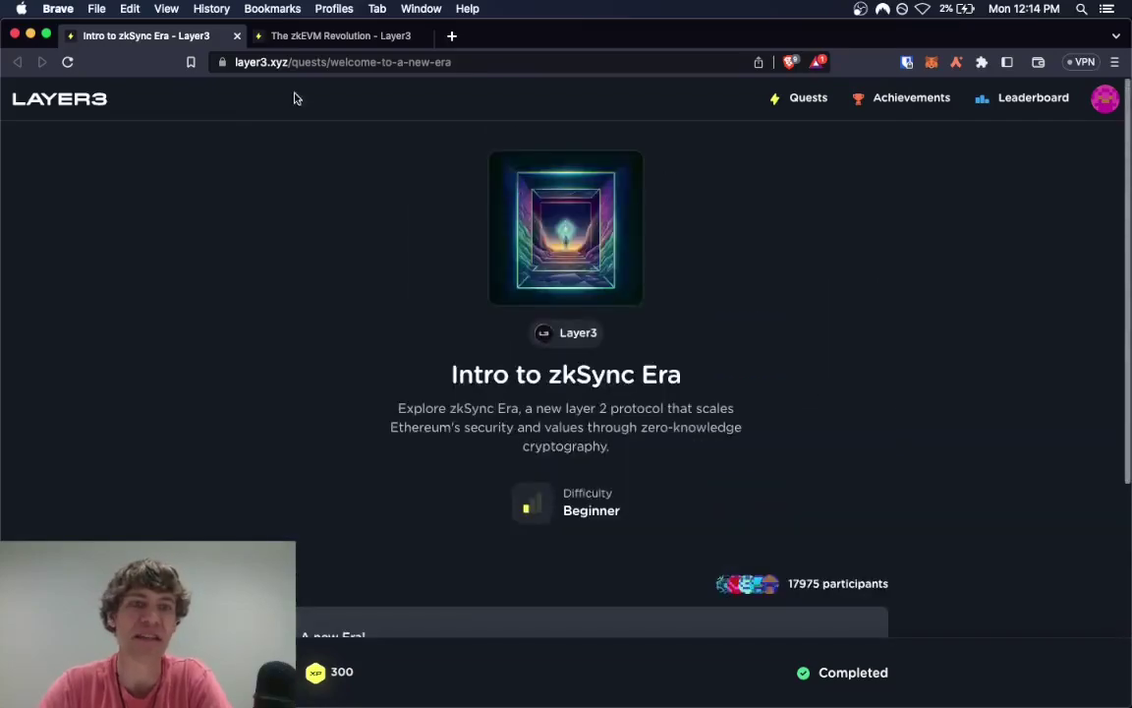
Step: Close the Intro to zkSync Era tab, review the zkEVM Revolution steps, and begin it
{"action": "left_click", "coordinate": [237, 35]}
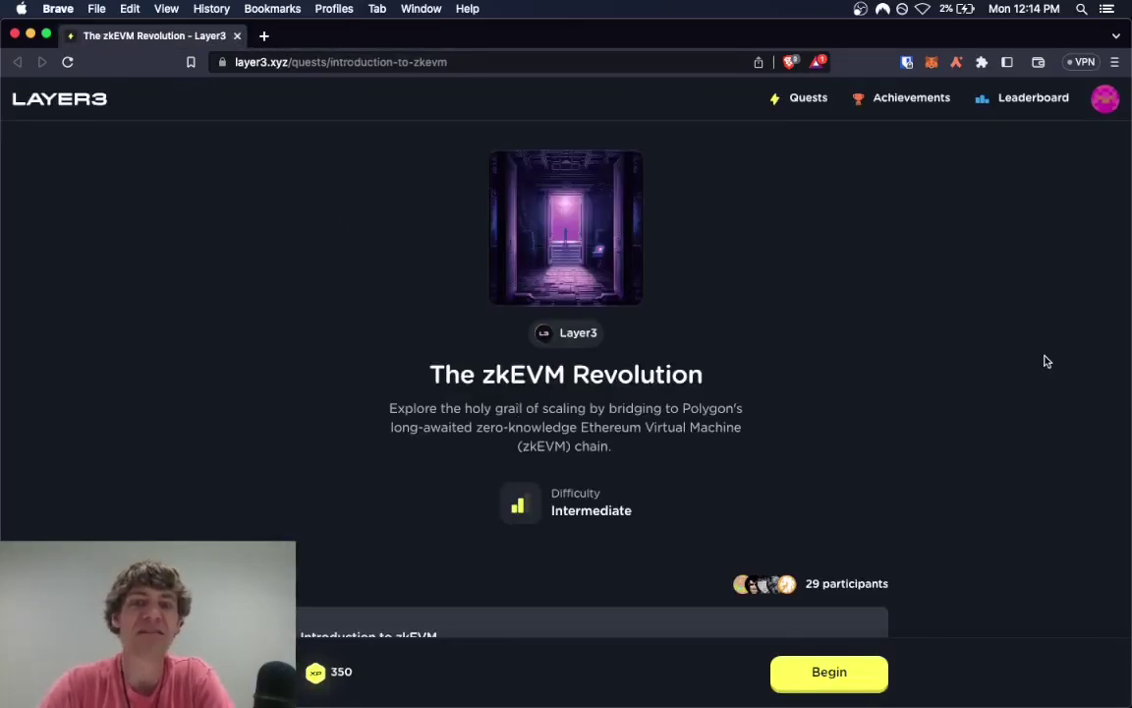
{"action": "scroll", "coordinate": [1046, 364], "scroll_direction": "down", "scroll_amount": 2}
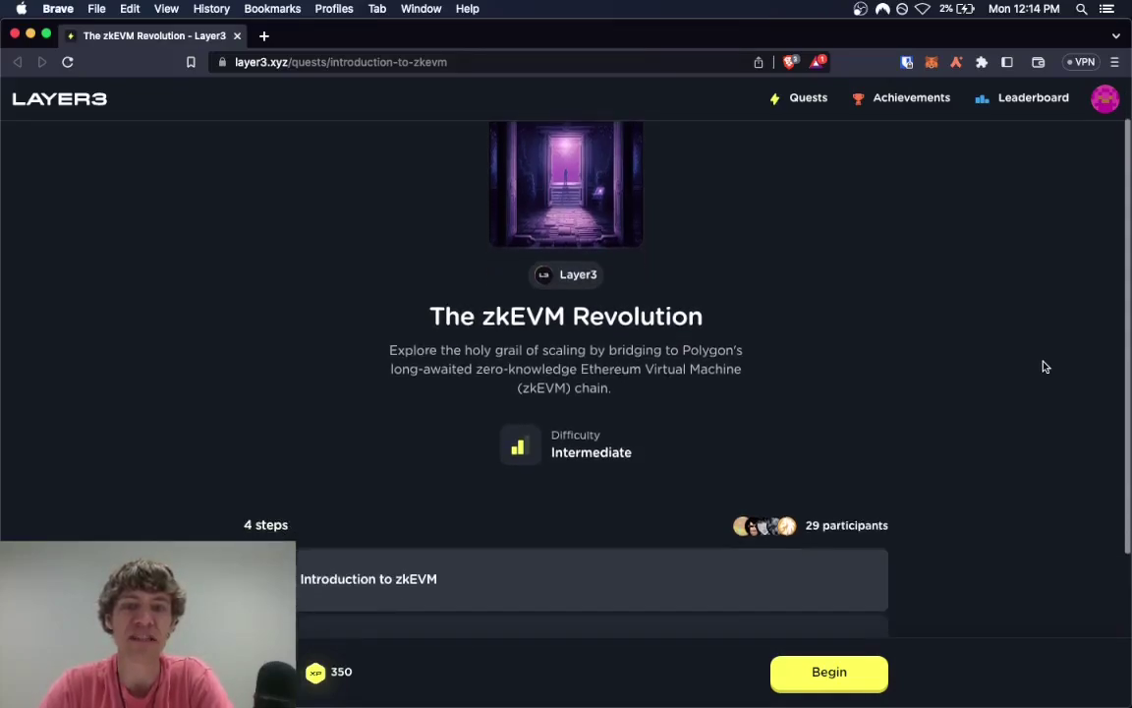
{"action": "scroll", "coordinate": [1044, 366], "scroll_direction": "down", "scroll_amount": 1}
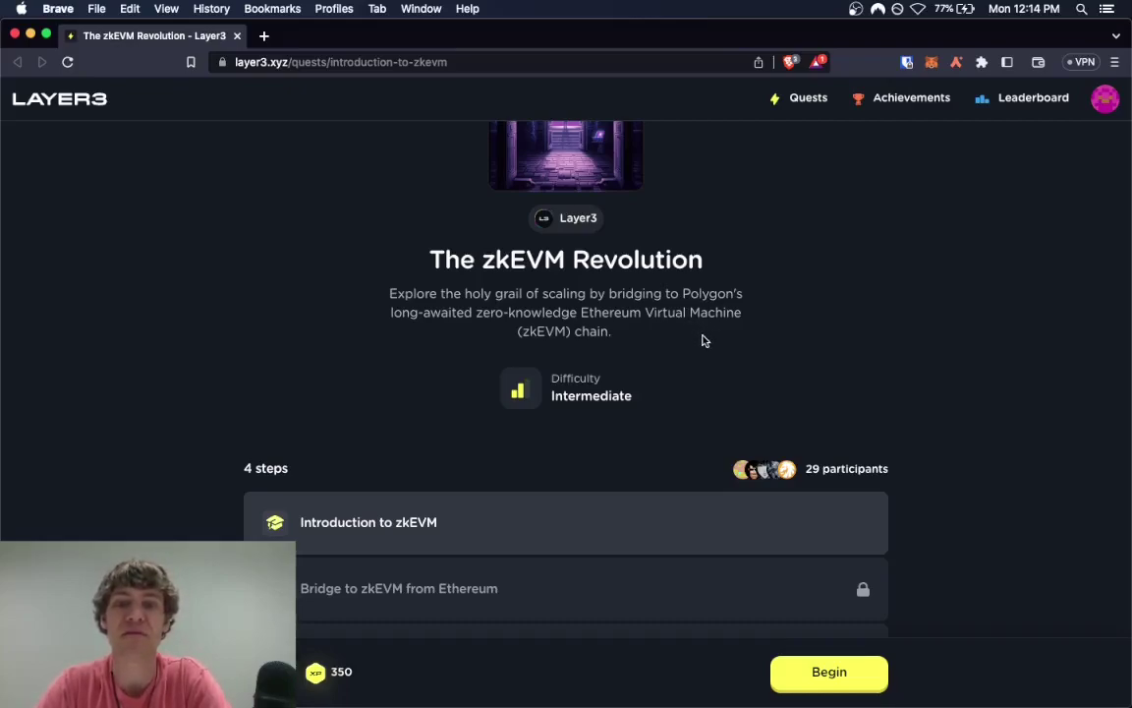
{"action": "scroll", "coordinate": [923, 442], "scroll_direction": "down", "scroll_amount": 3}
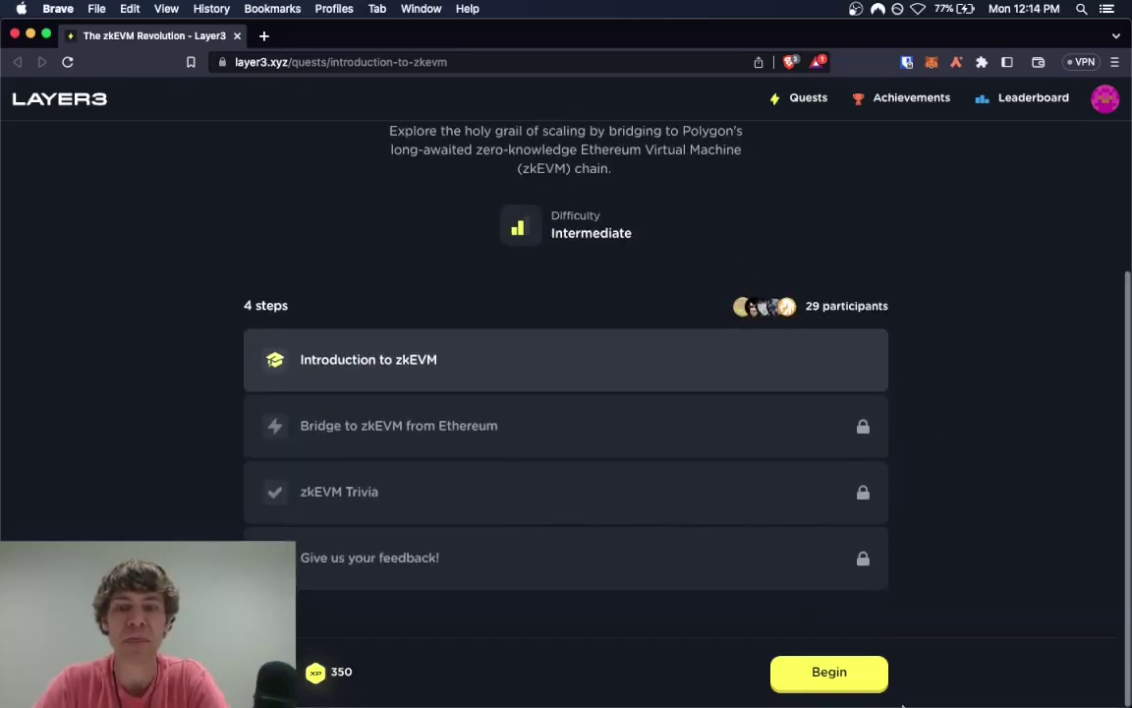
{"action": "left_click", "coordinate": [843, 674]}
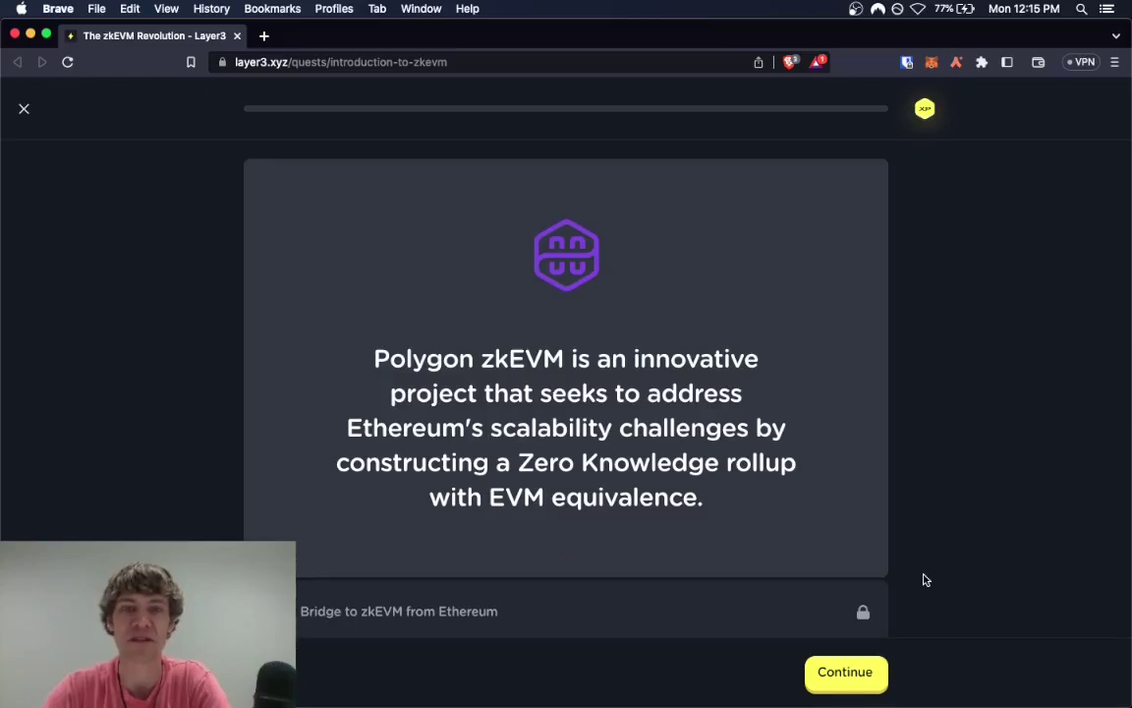
Step: Continue through the zkEVM benefits and Protocols deployed on zkEVM cards to the bridge step
{"action": "left_click", "coordinate": [851, 678]}
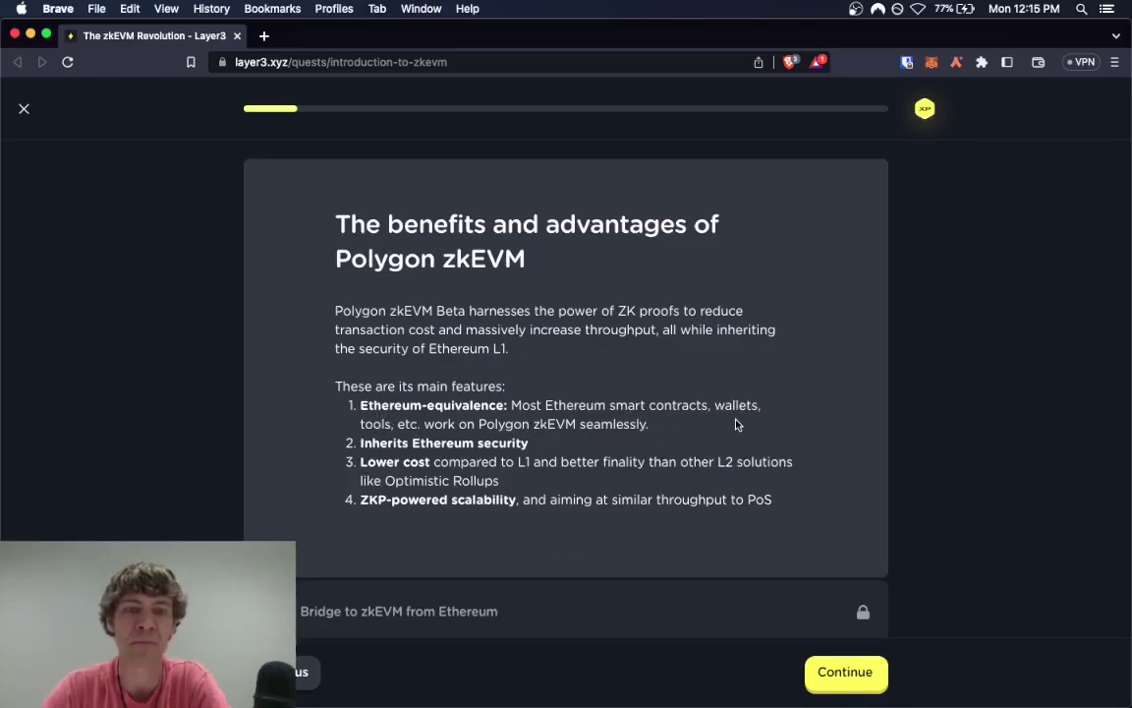
{"action": "scroll", "coordinate": [735, 422], "scroll_direction": "down", "scroll_amount": 1}
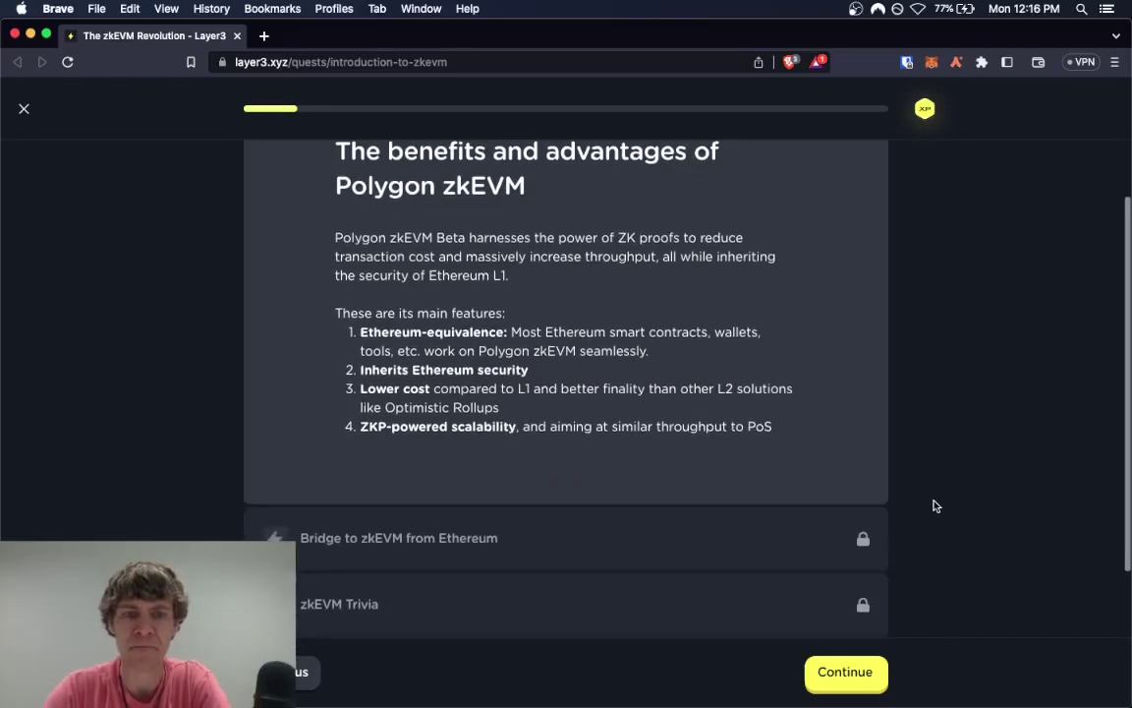
{"action": "left_click", "coordinate": [847, 672]}
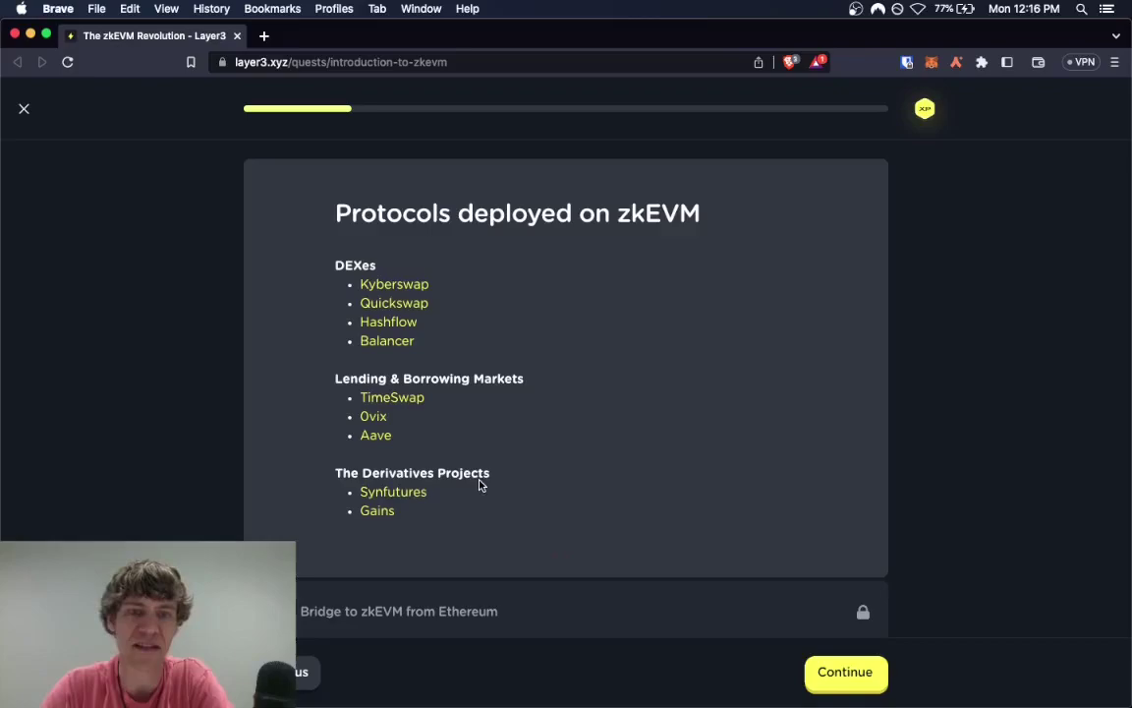
{"action": "left_click", "coordinate": [845, 676]}
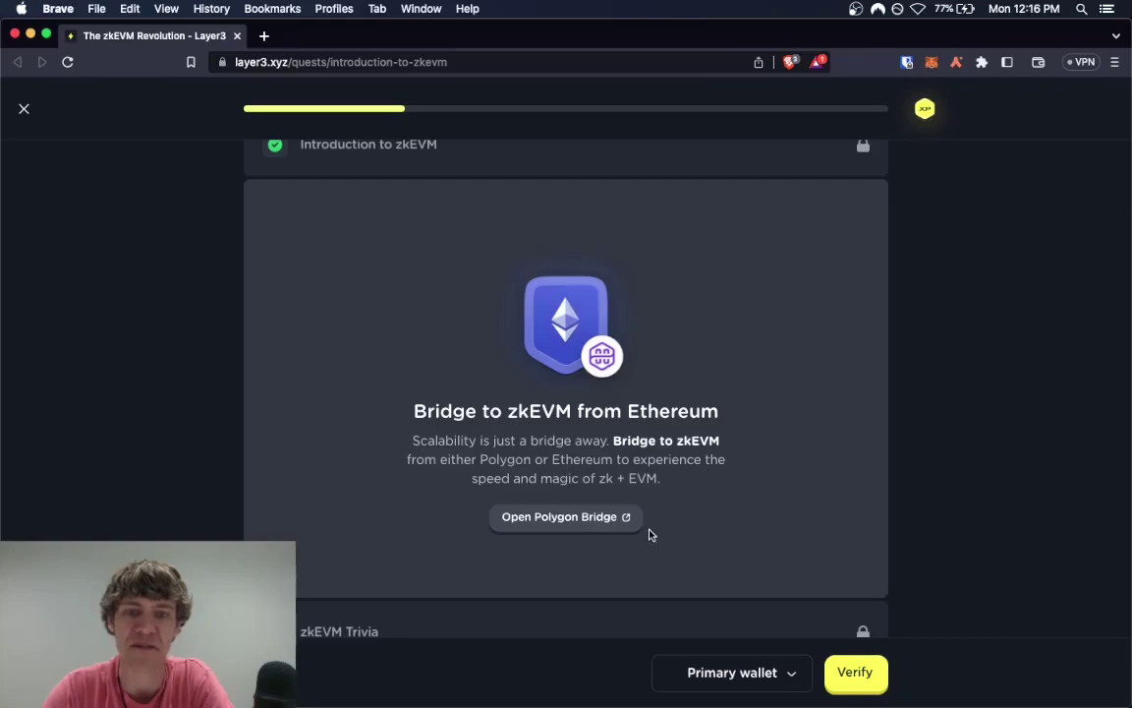
Step: Open the Polygon bridge and connect it to the MetaMask wallet
{"action": "left_click", "coordinate": [603, 523]}
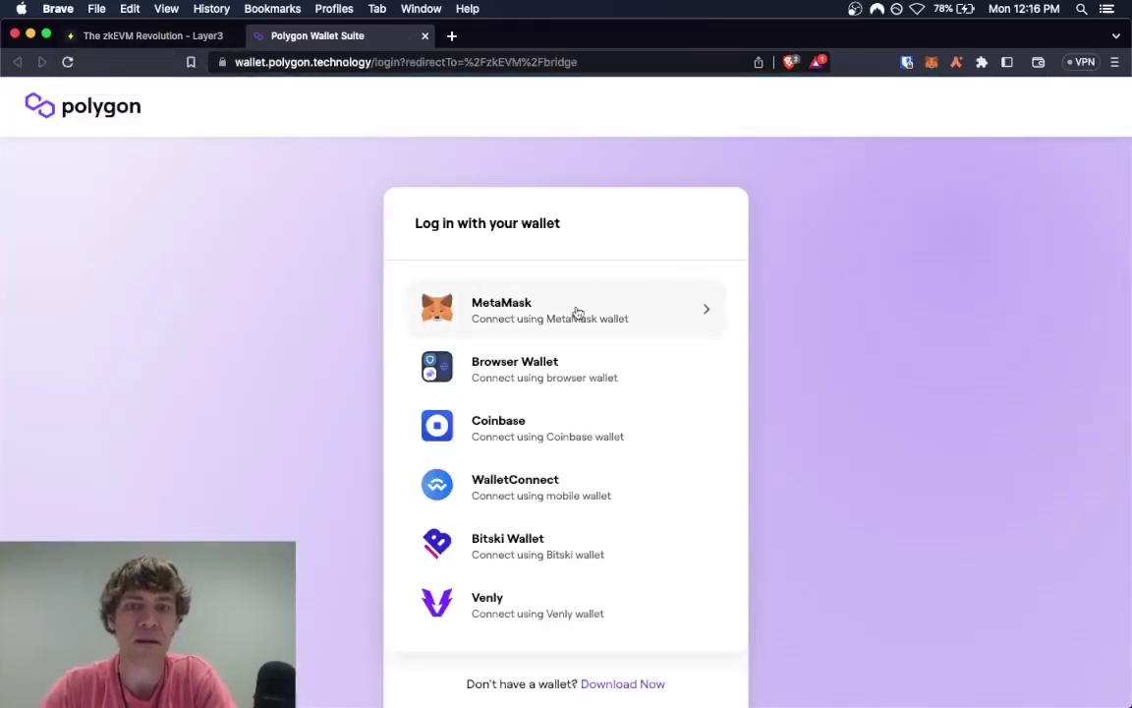
{"action": "left_click", "coordinate": [572, 315]}
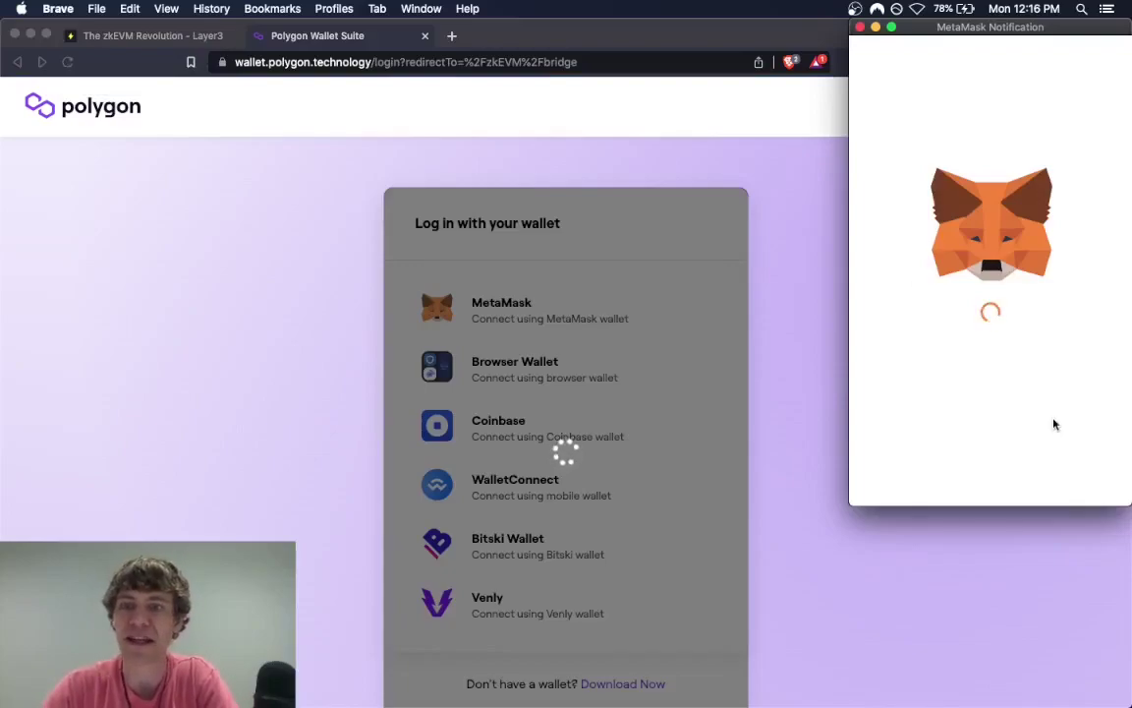
{"action": "left_click", "coordinate": [1064, 480]}
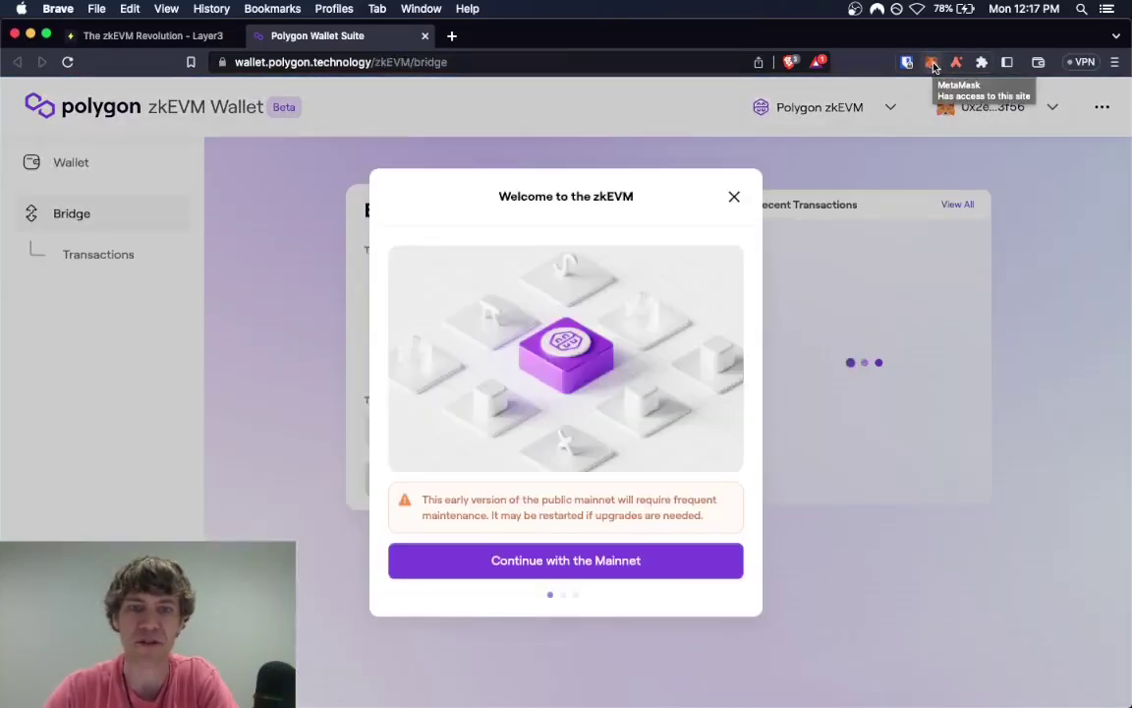
Step: Add the zkEVM Mainnet network to MetaMask and switch to it
{"action": "left_click", "coordinate": [646, 572]}
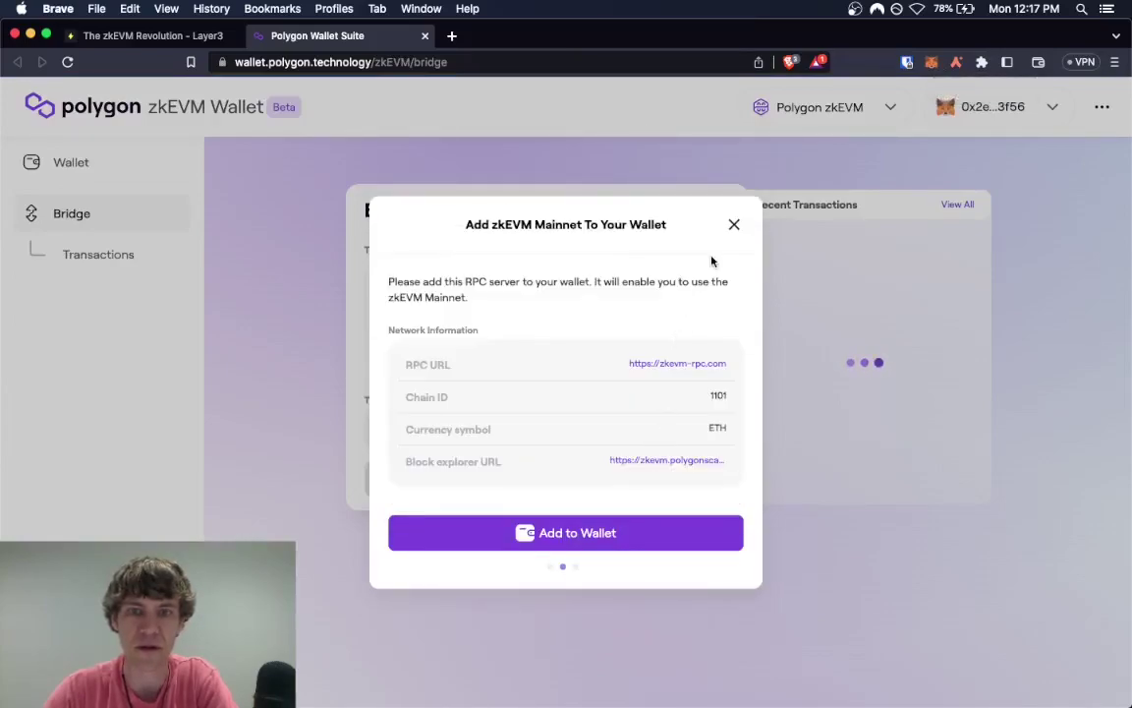
{"action": "left_click", "coordinate": [661, 535]}
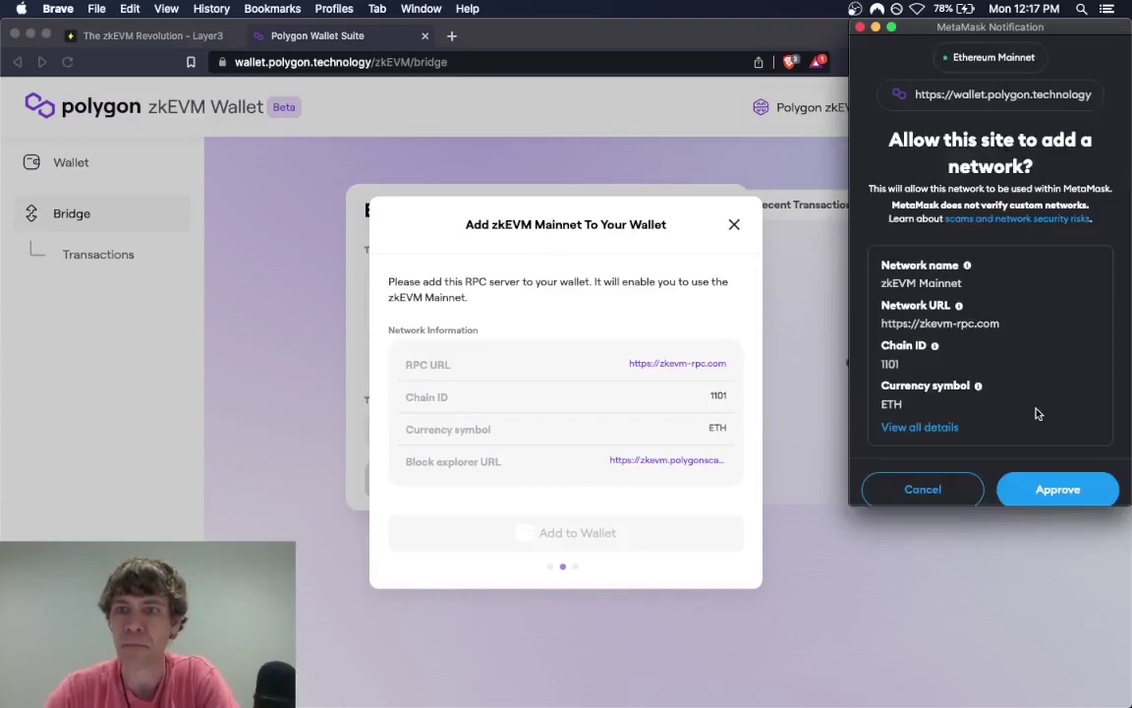
{"action": "scroll", "coordinate": [1037, 413], "scroll_direction": "down", "scroll_amount": 1}
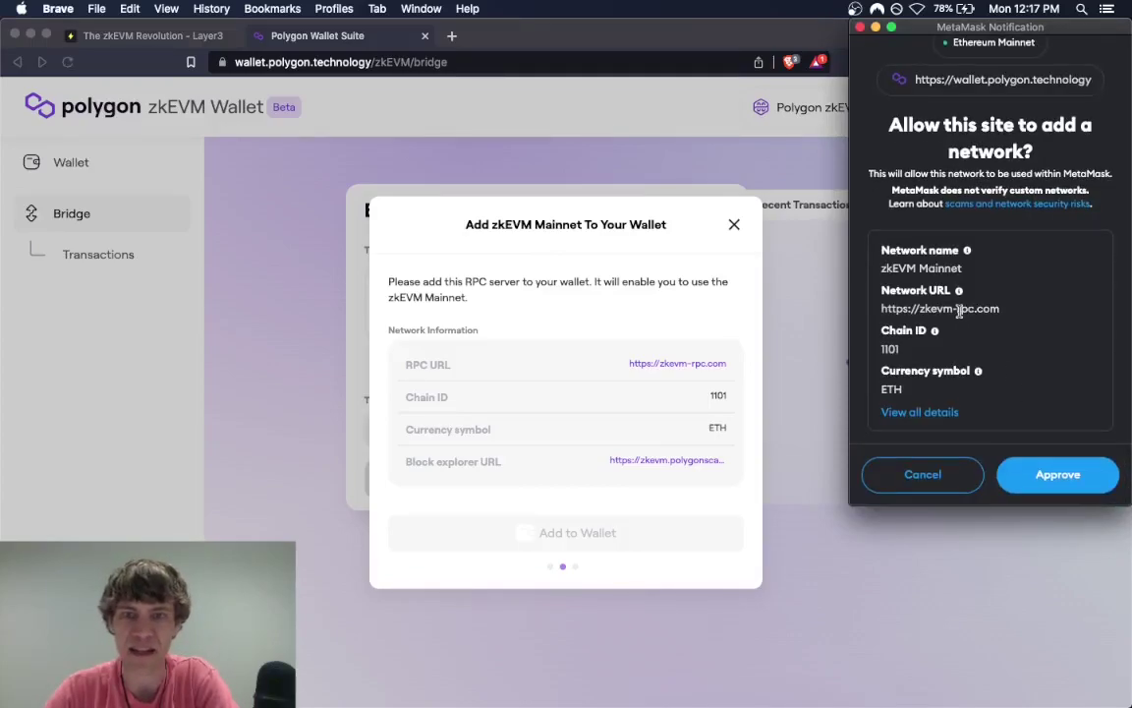
{"action": "left_click", "coordinate": [1056, 475]}
{"action": "left_click", "coordinate": [1054, 476]}
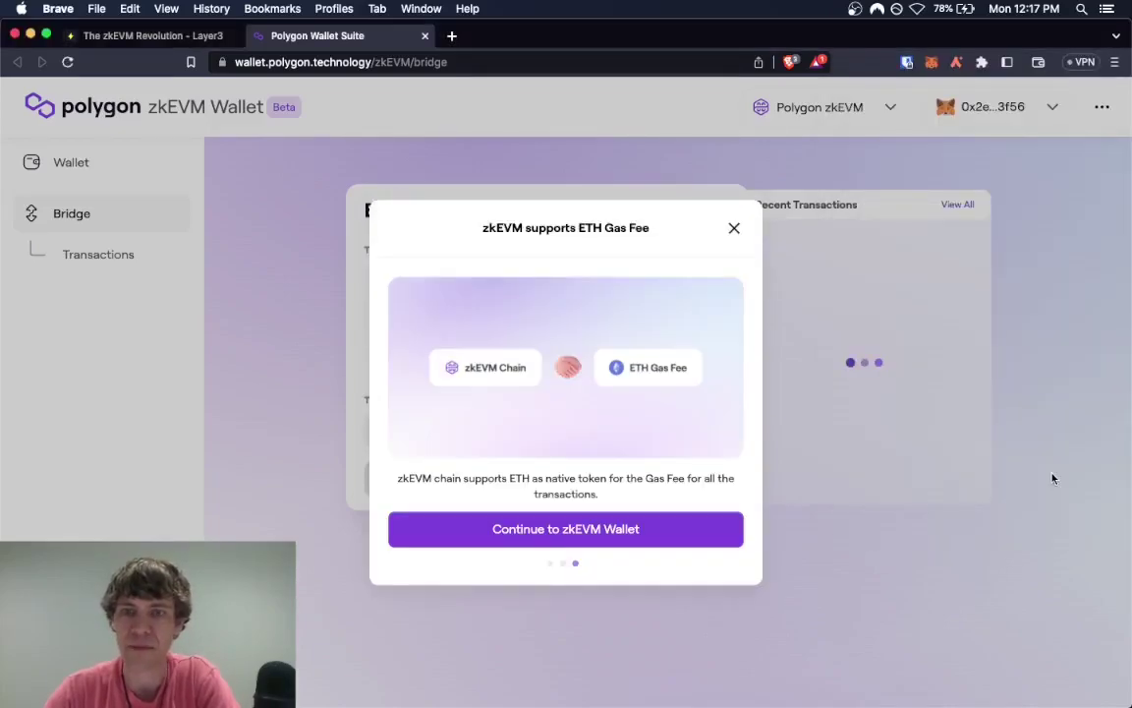
Step: Dismiss the zkEVM welcome dialog and check the network list and MetaMask balance
{"action": "left_click", "coordinate": [653, 528]}
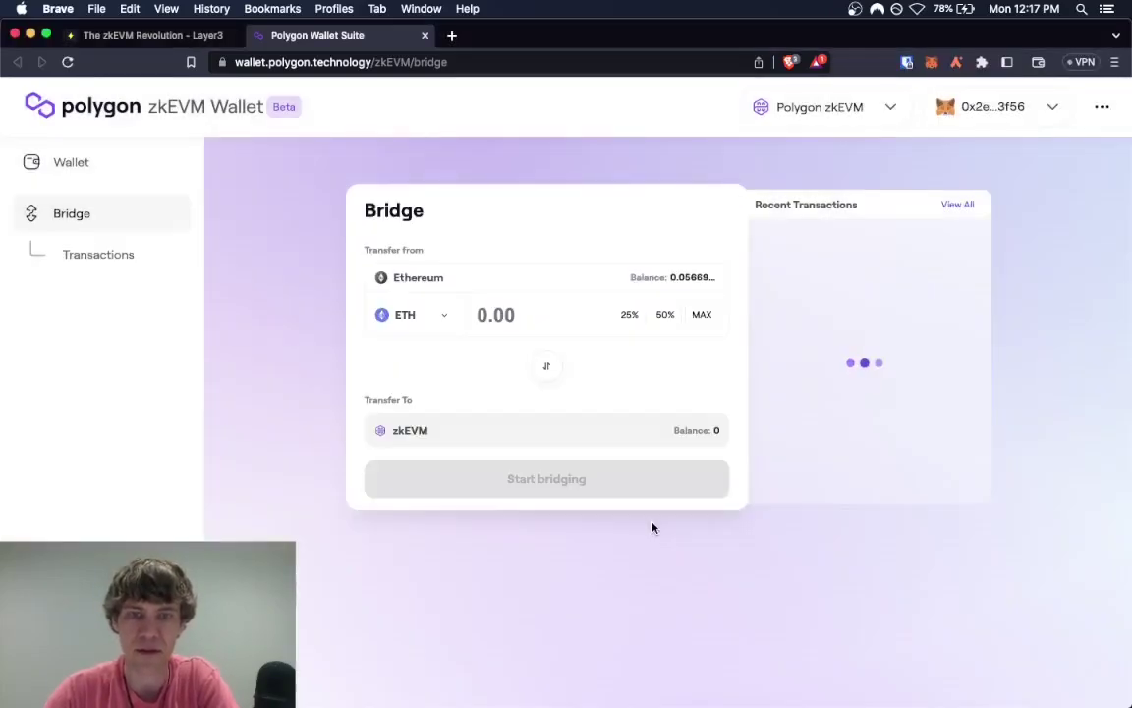
{"action": "left_click", "coordinate": [882, 105]}
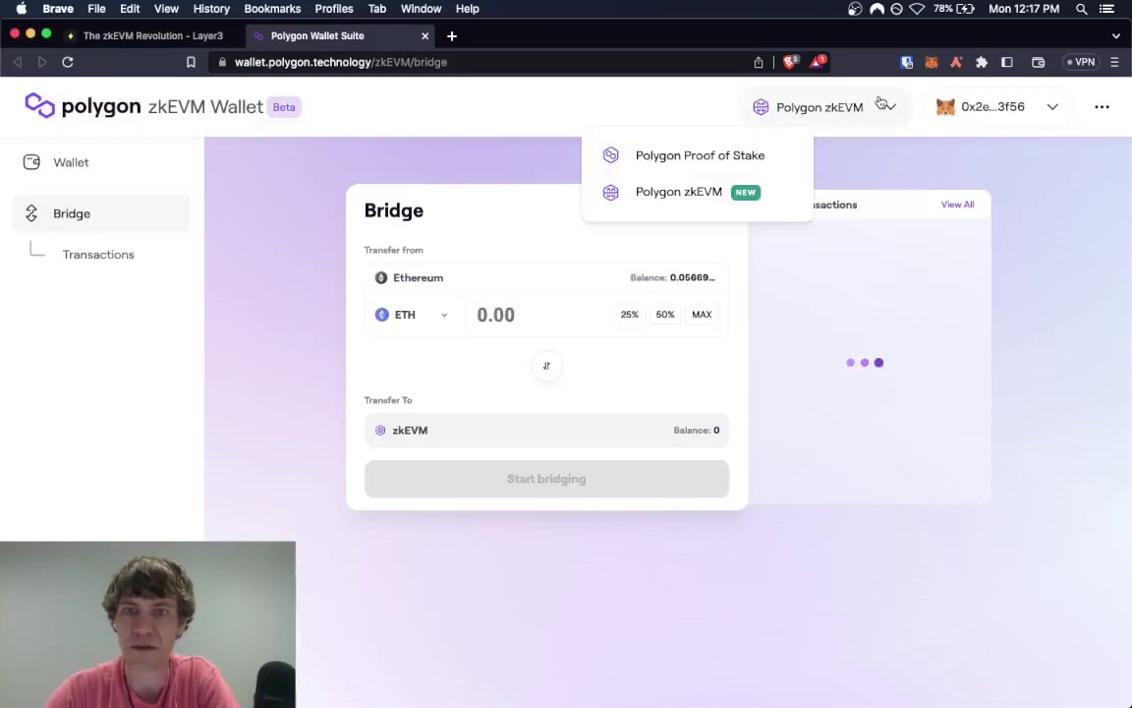
{"action": "left_click", "coordinate": [882, 105]}
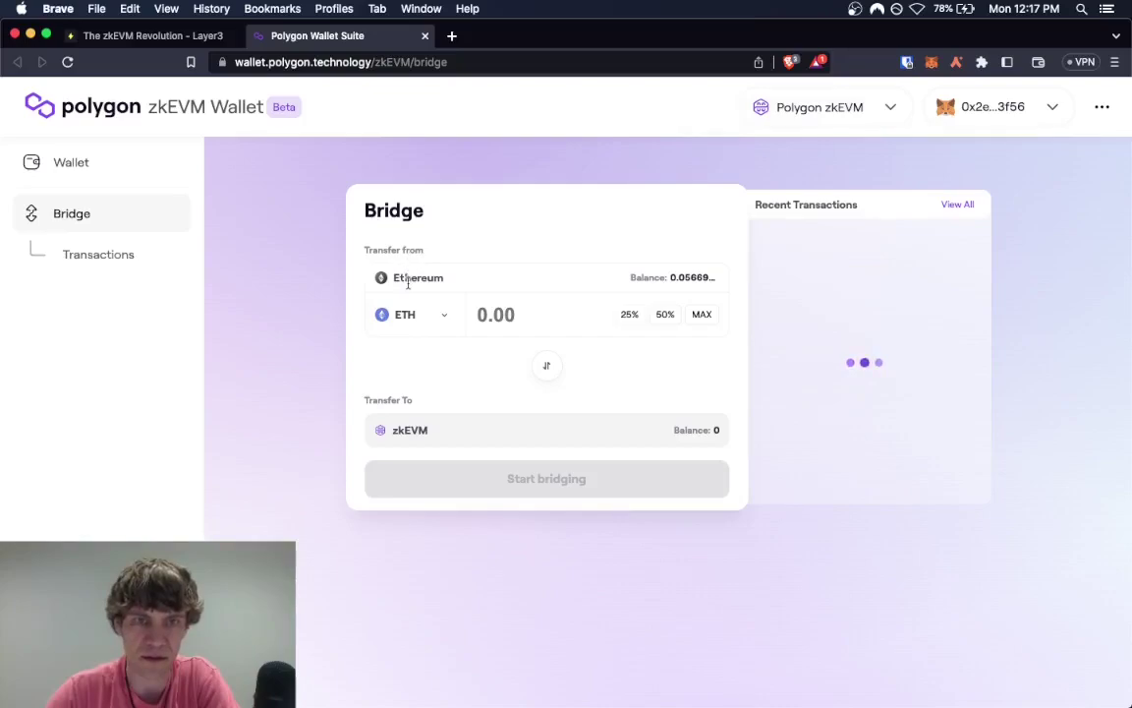
{"action": "left_click", "coordinate": [932, 63]}
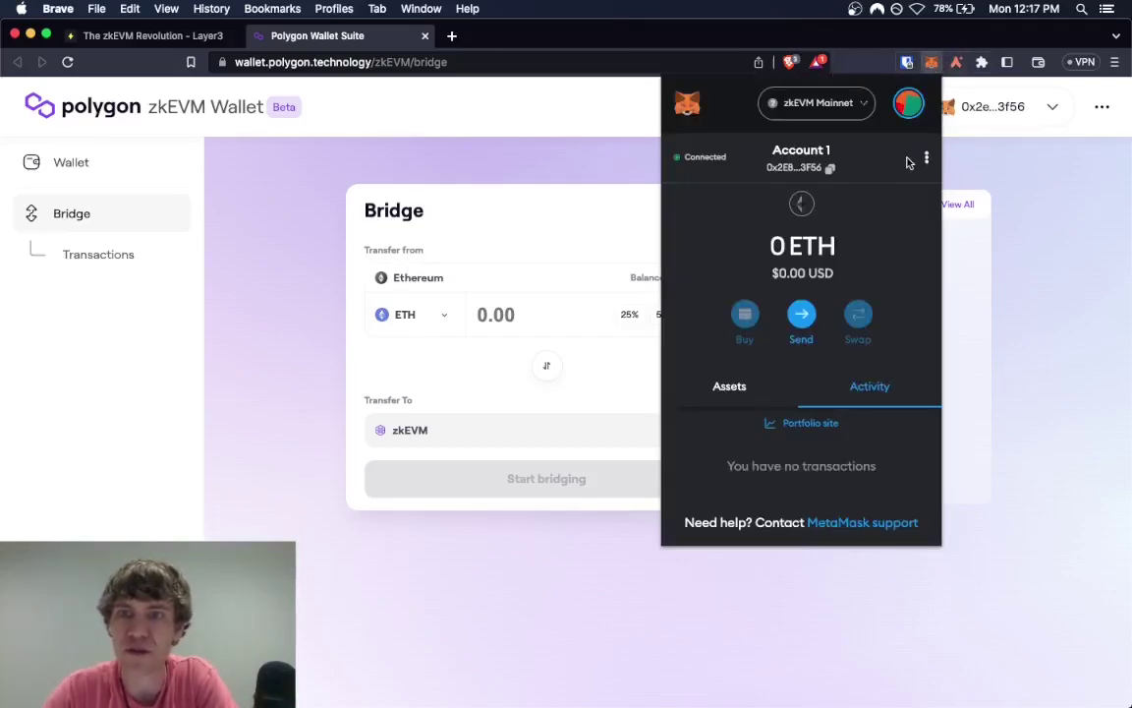
{"action": "left_click", "coordinate": [1048, 209]}
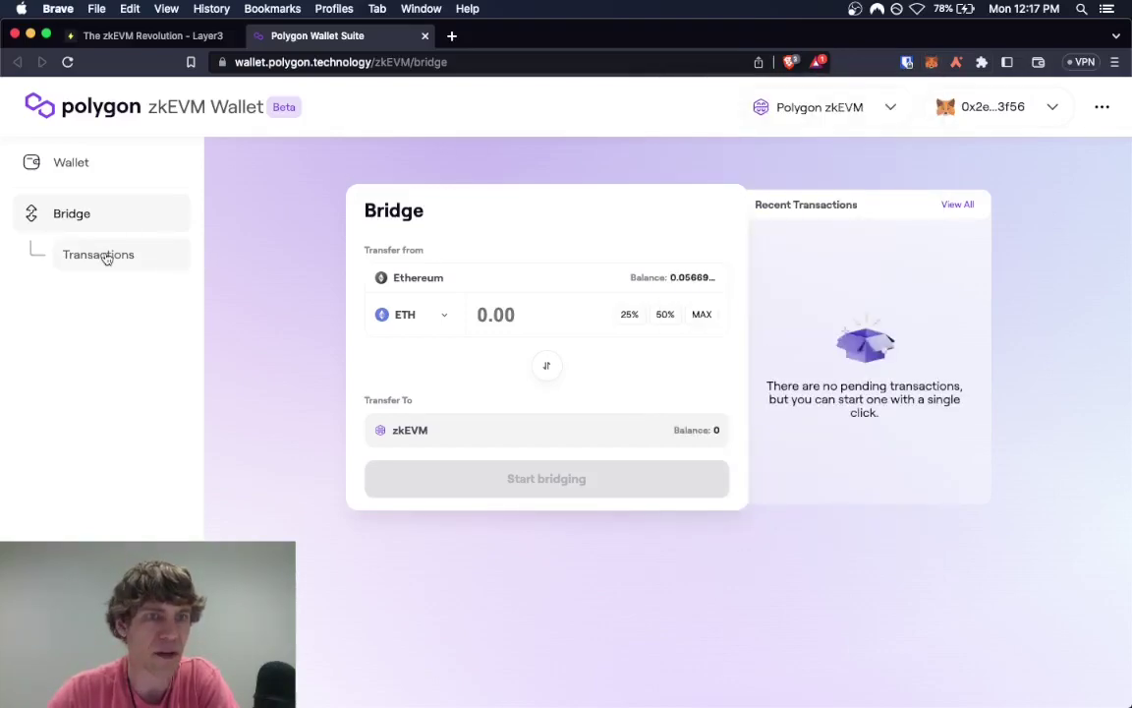
Step: View the Wallet assets overview, return to Bridge, and open the Ethereum token picker
{"action": "left_click", "coordinate": [67, 164]}
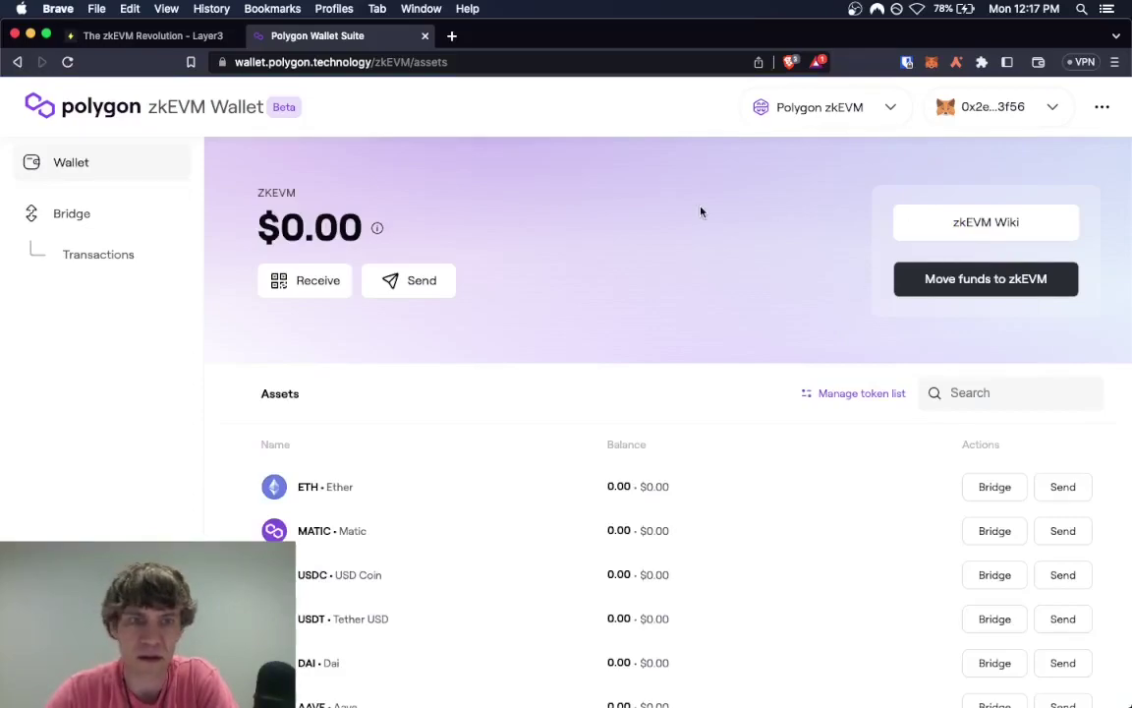
{"action": "left_click", "coordinate": [838, 109]}
{"action": "left_click", "coordinate": [835, 109]}
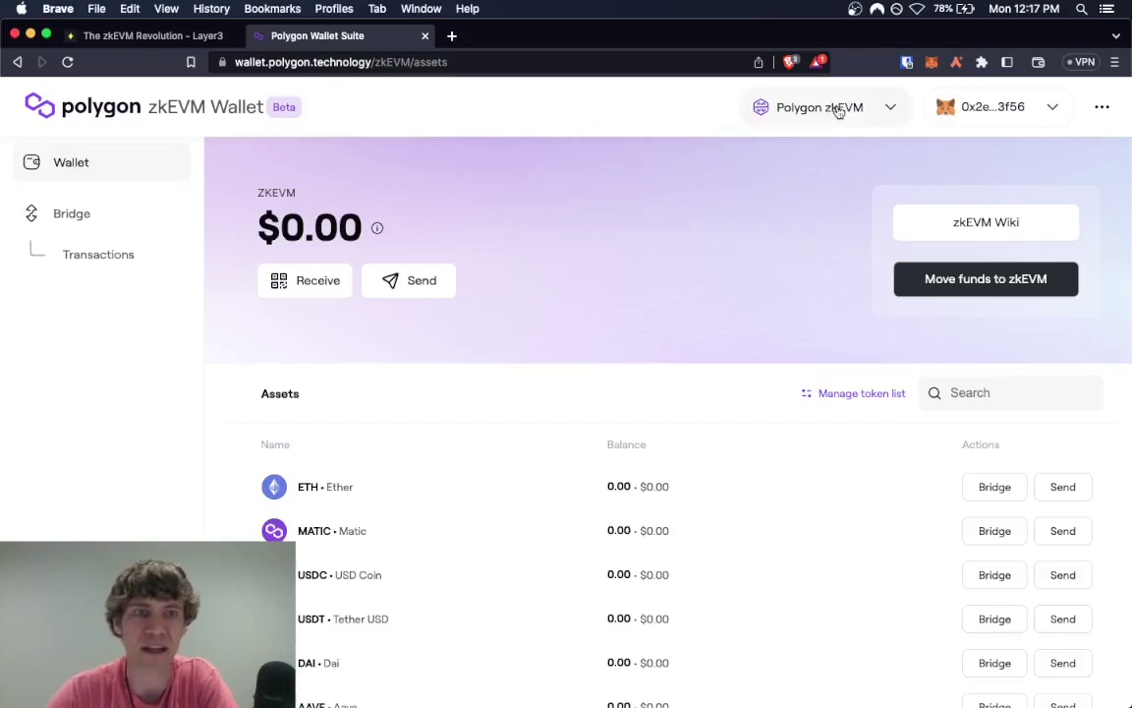
{"action": "left_click", "coordinate": [61, 215]}
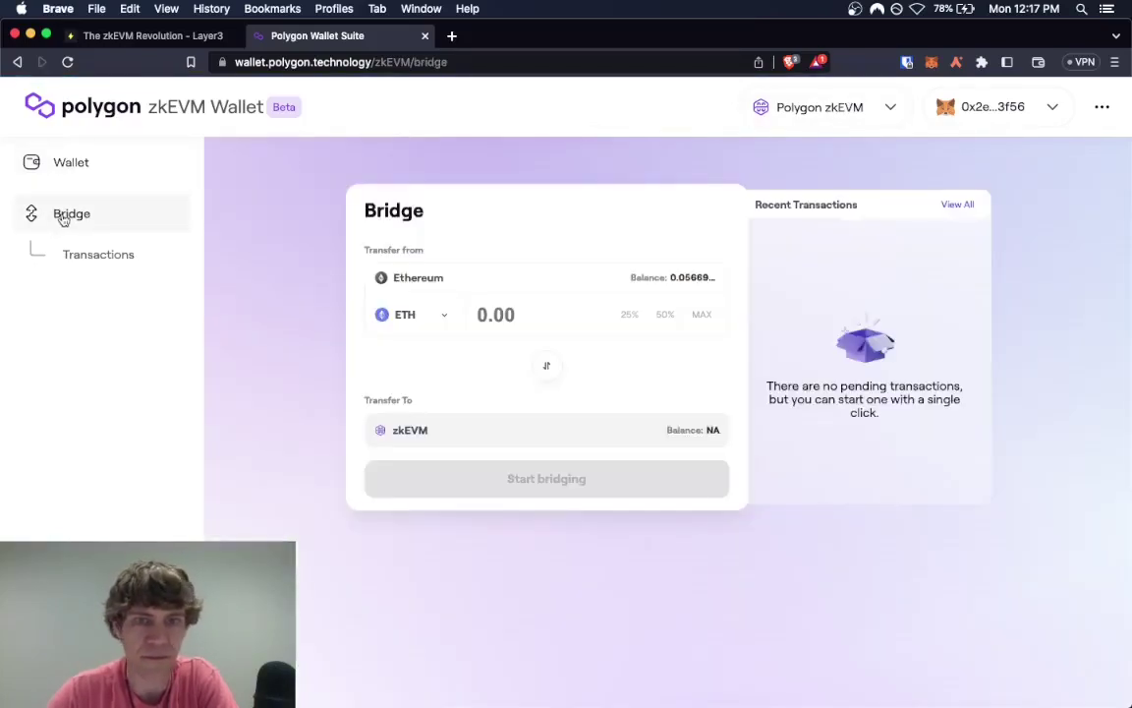
{"action": "left_click", "coordinate": [404, 313]}
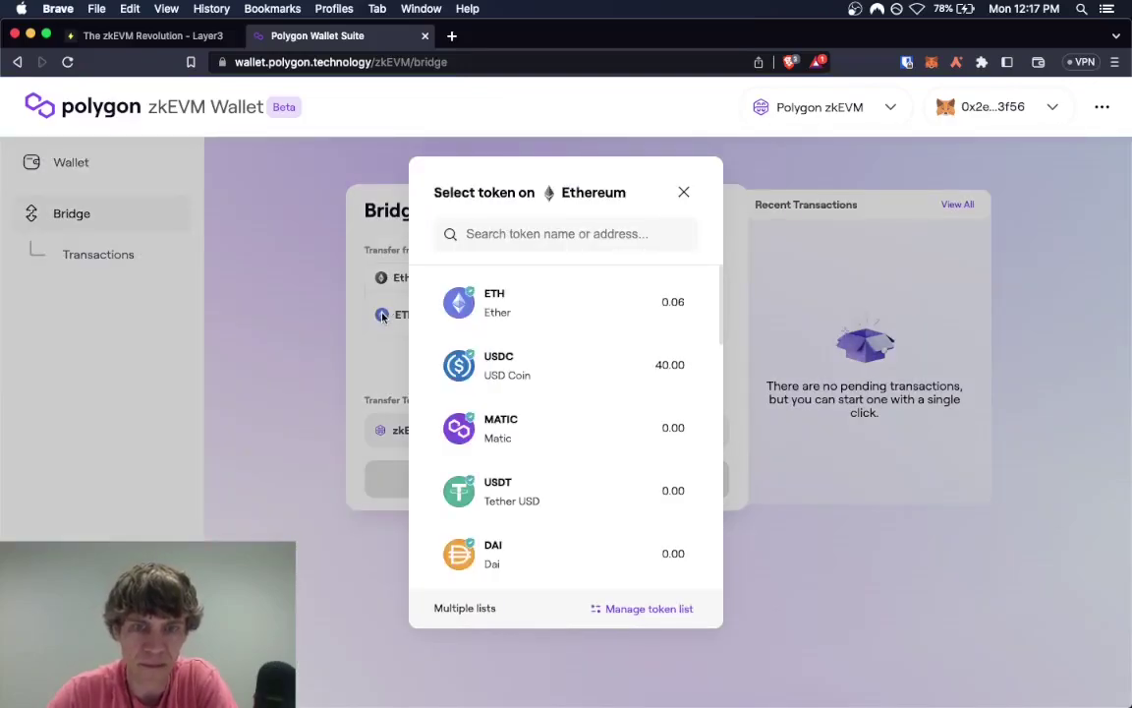
Step: Choose MATIC as the bridge token, keeping the direction Ethereum → zkEVM
{"action": "left_click", "coordinate": [496, 427]}
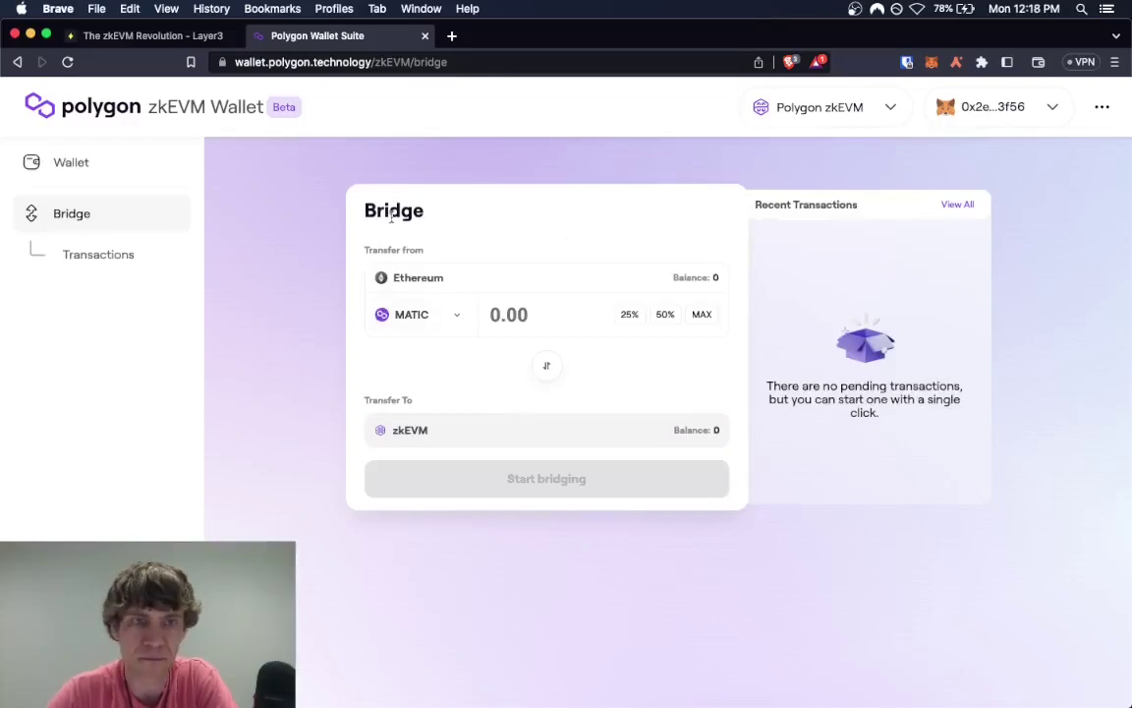
{"action": "left_click", "coordinate": [146, 38]}
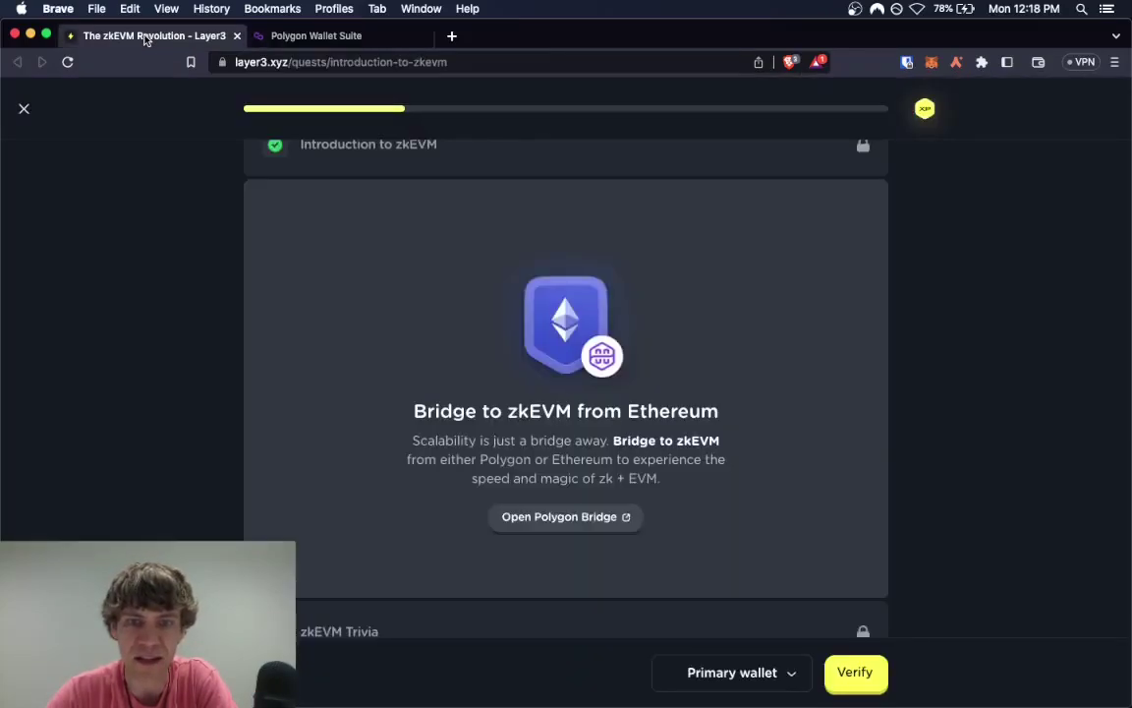
{"action": "left_click", "coordinate": [291, 36]}
{"action": "left_click", "coordinate": [1004, 110]}
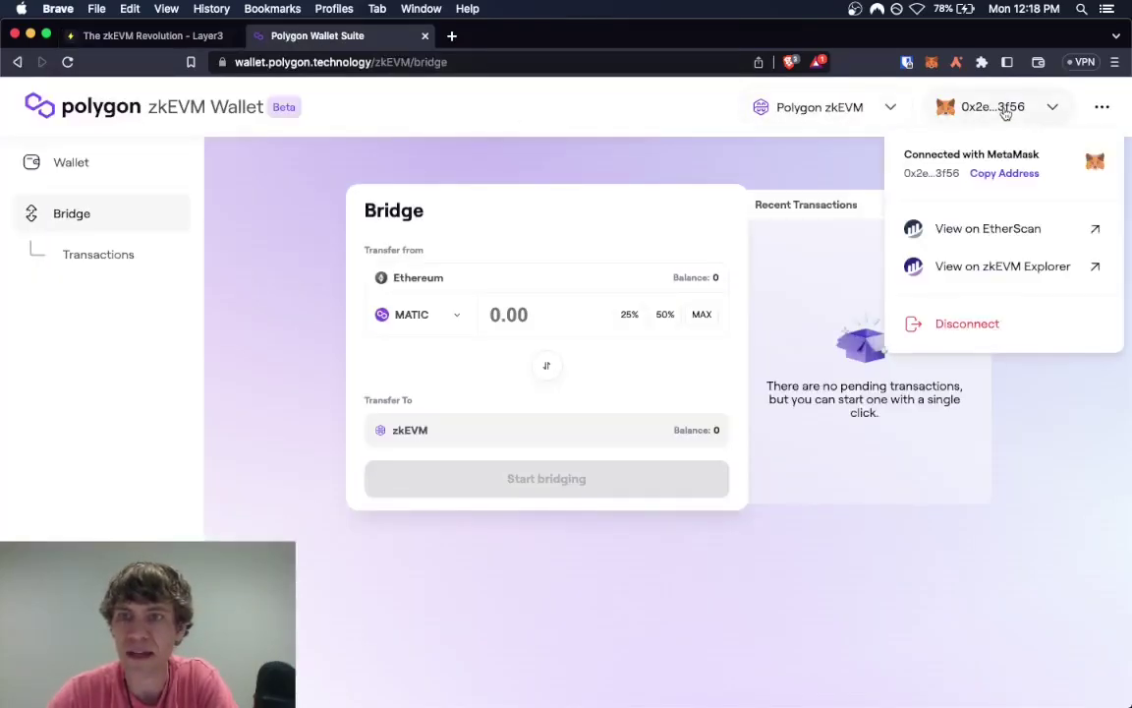
{"action": "left_click", "coordinate": [1004, 110]}
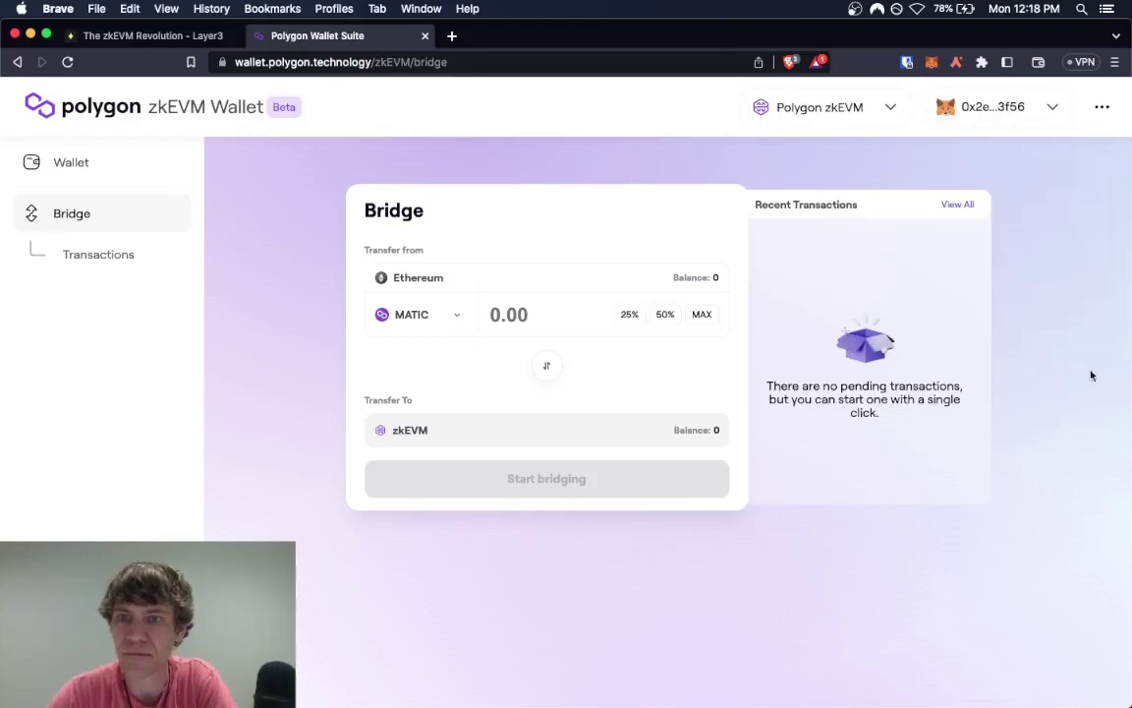
{"action": "left_click", "coordinate": [547, 365]}
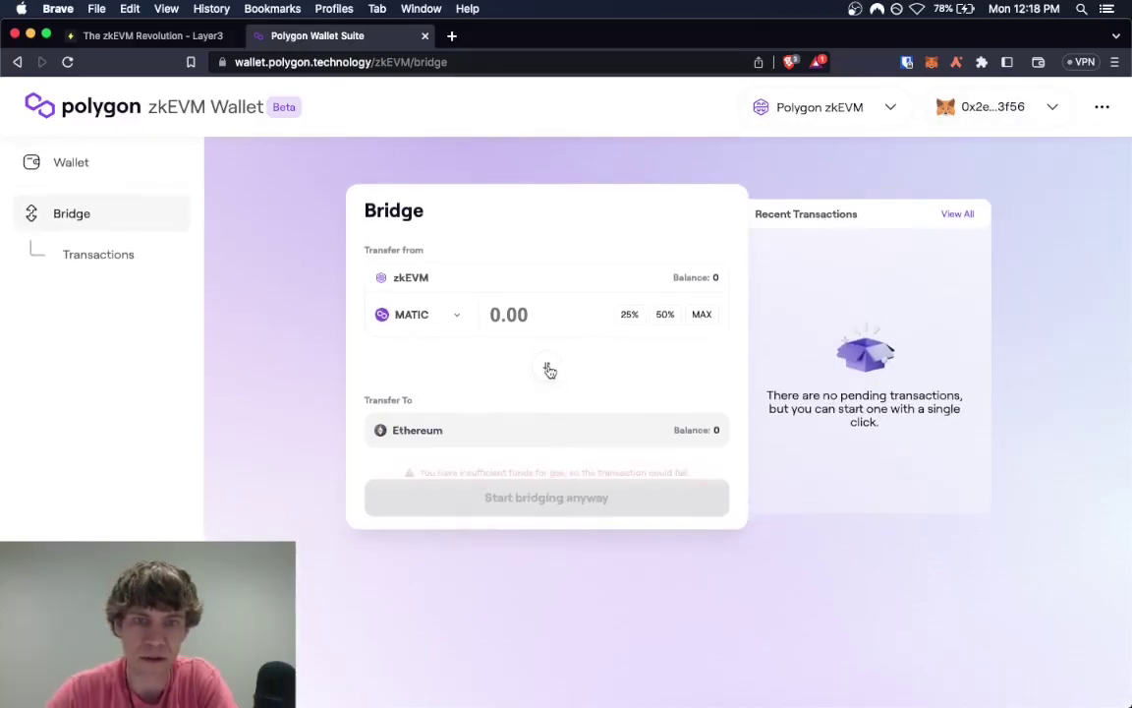
{"action": "left_click", "coordinate": [546, 364]}
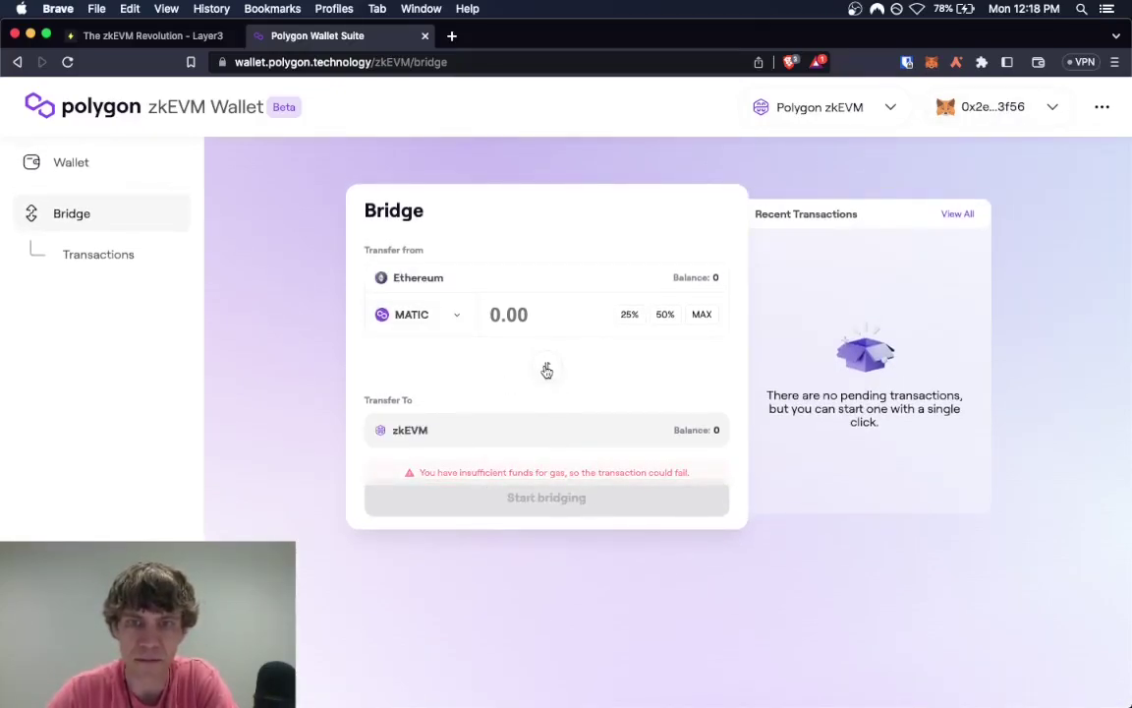
Step: Switch MetaMask's network to Polygon Mainnet (Alchemy)
{"action": "left_click", "coordinate": [934, 64]}
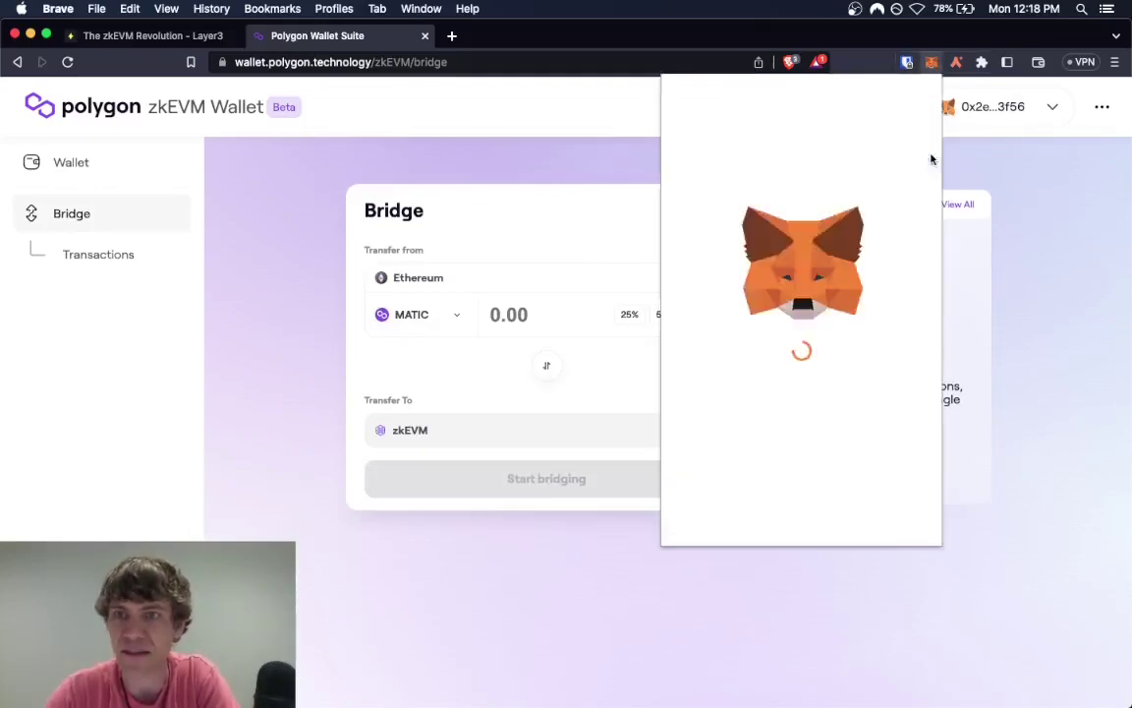
{"action": "left_click", "coordinate": [847, 103]}
{"action": "scroll", "coordinate": [815, 357], "scroll_direction": "down", "scroll_amount": 2}
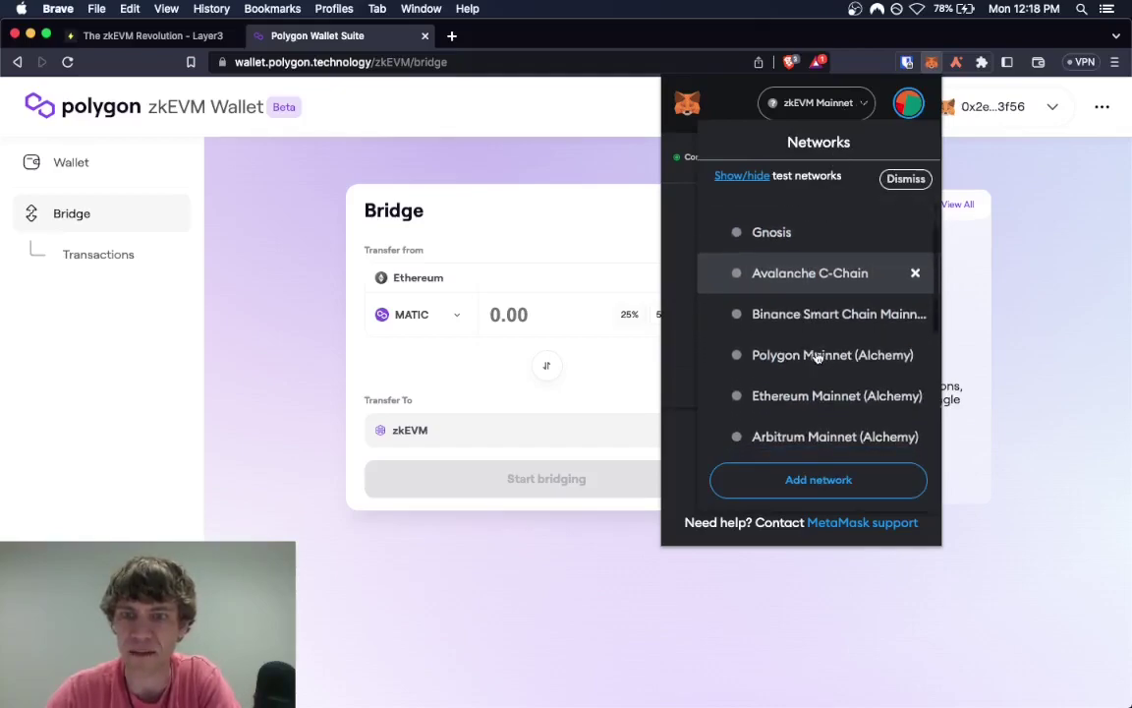
{"action": "key", "text": "Escape"}
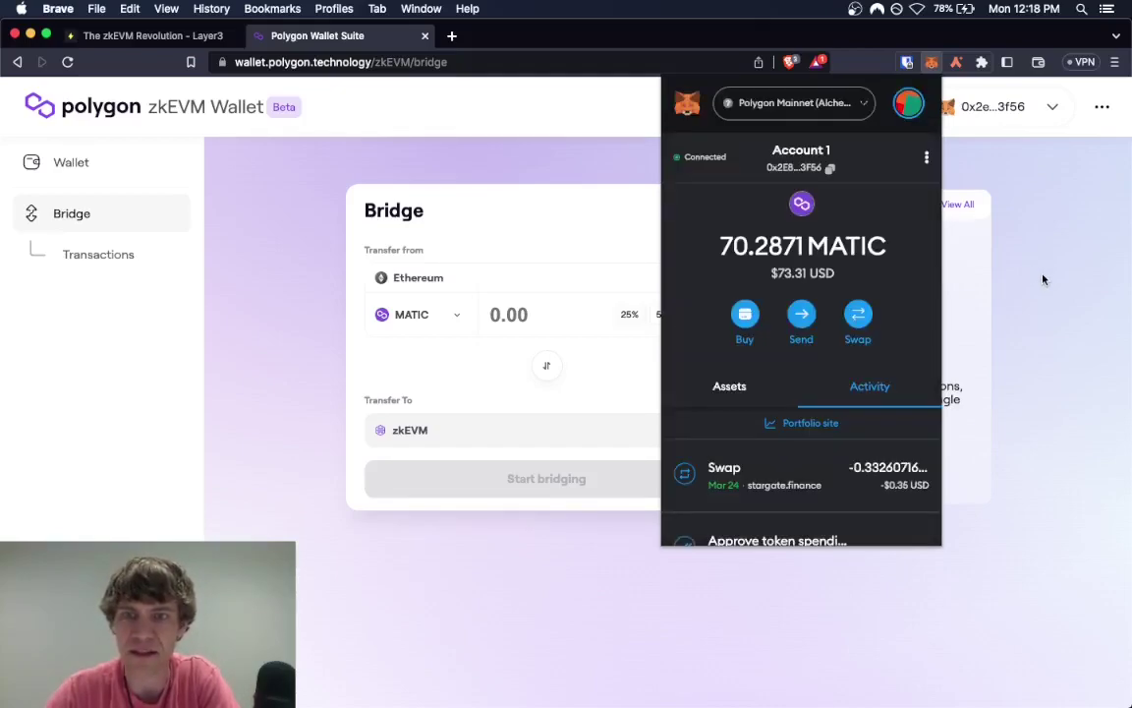
{"action": "left_click", "coordinate": [1042, 279]}
Step: Reload the bridge page and show the zkEVM Wallet assets overview
{"action": "left_click", "coordinate": [66, 62]}
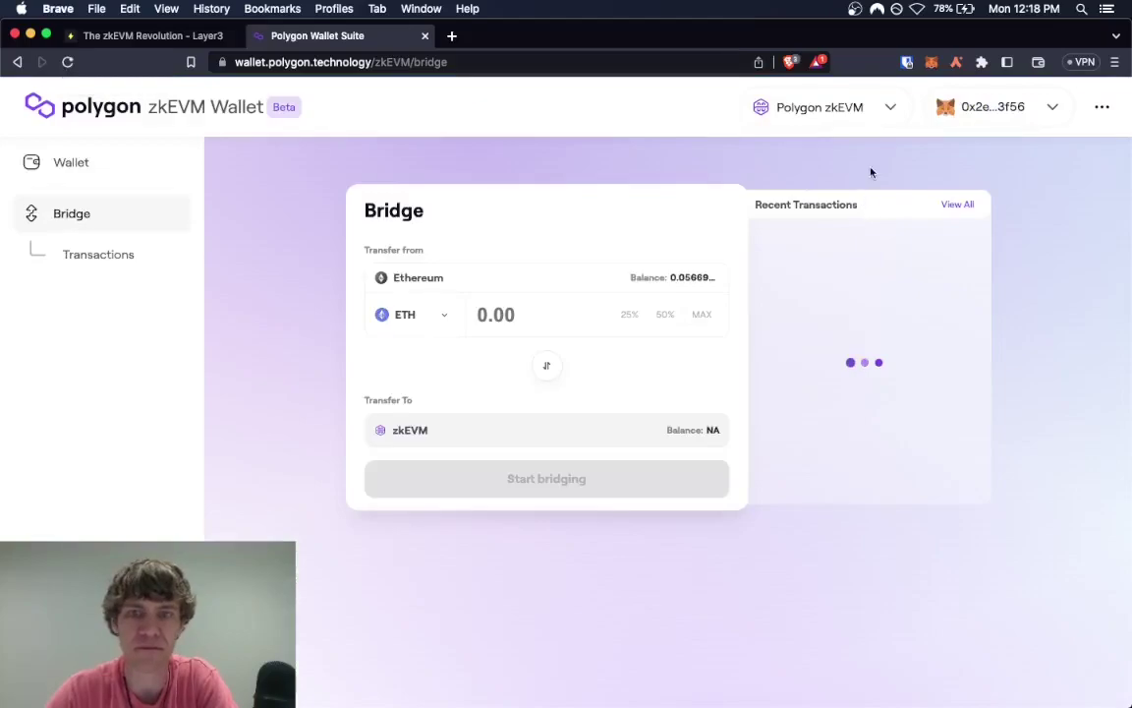
{"action": "left_click", "coordinate": [91, 253]}
{"action": "left_click", "coordinate": [72, 164]}
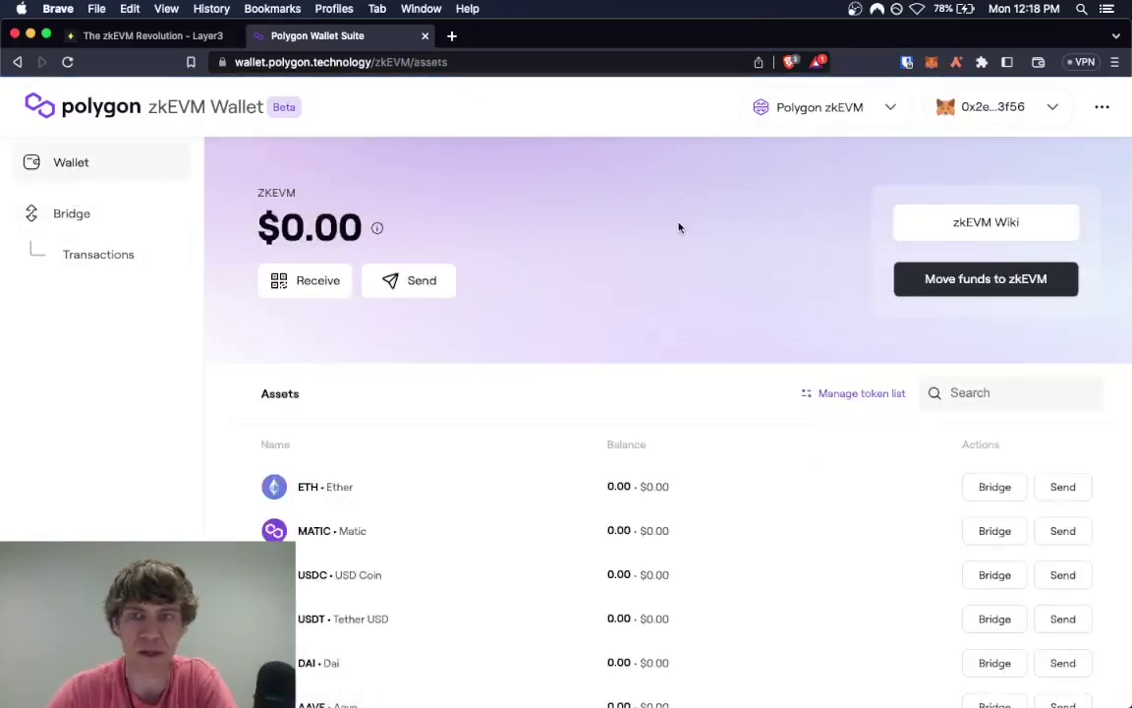
Step: Read the zkEVM Bridge Protocol Overview article, then go back to the zkEVM Bridge section
{"action": "left_click", "coordinate": [1028, 231]}
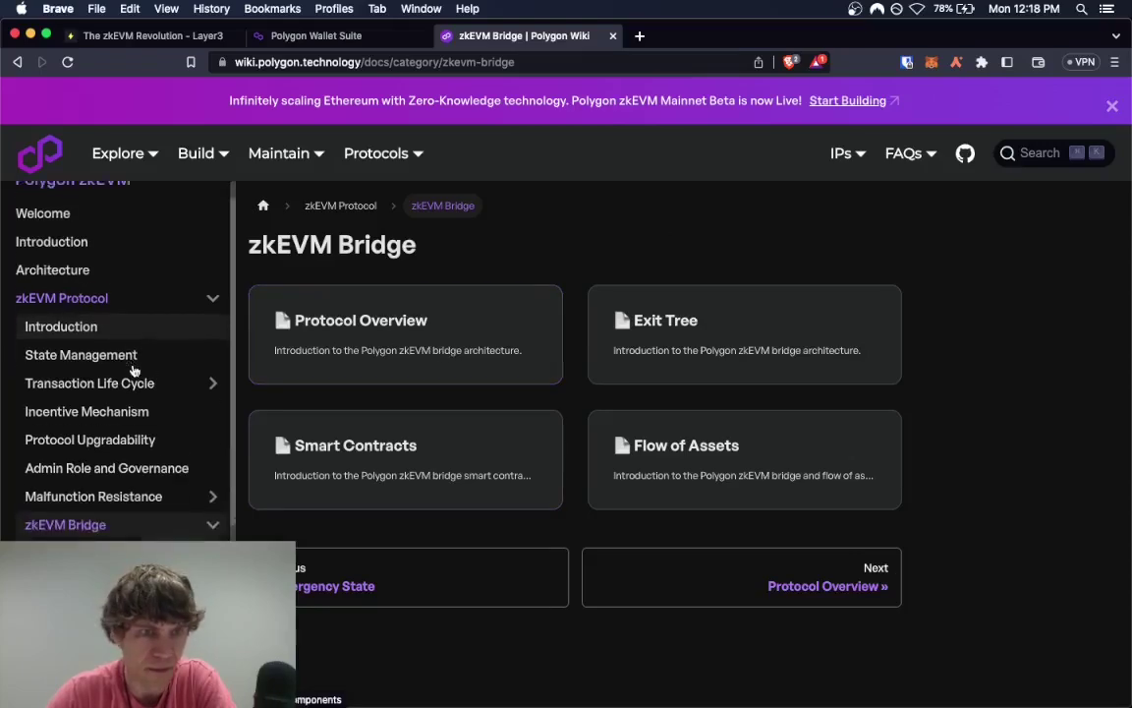
{"action": "scroll", "coordinate": [134, 368], "scroll_direction": "down", "scroll_amount": 2}
{"action": "scroll", "coordinate": [134, 368], "scroll_direction": "down", "scroll_amount": 2}
{"action": "scroll", "coordinate": [133, 369], "scroll_direction": "down", "scroll_amount": 2}
{"action": "scroll", "coordinate": [134, 369], "scroll_direction": "down", "scroll_amount": 2}
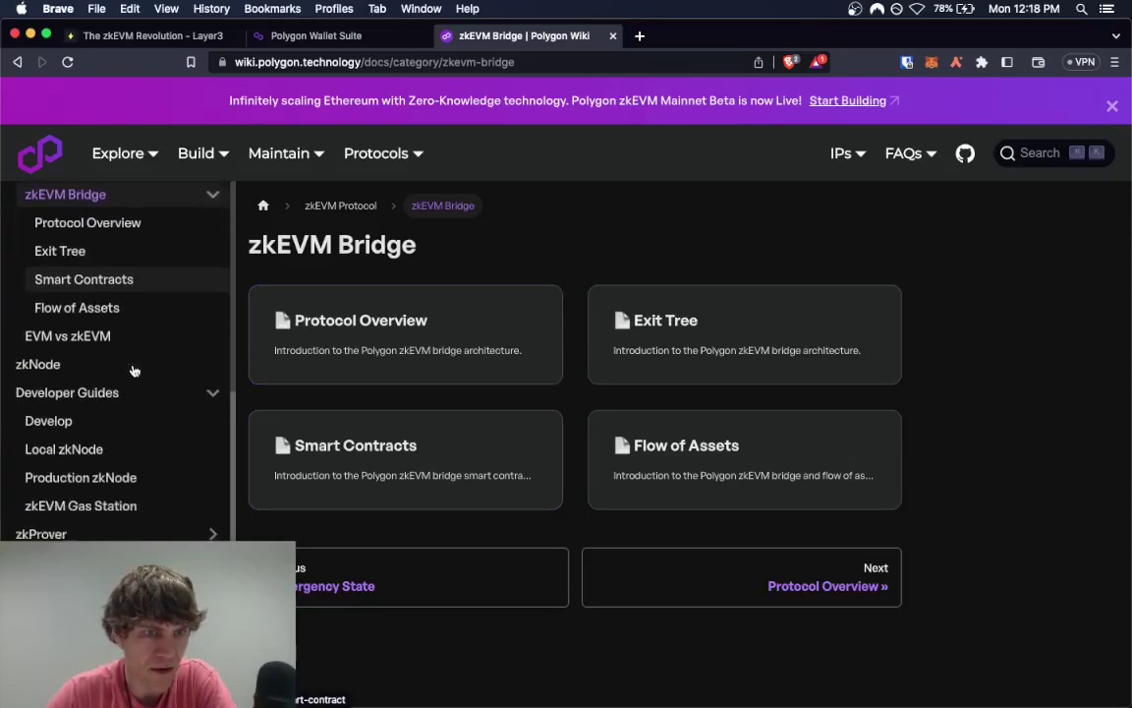
{"action": "scroll", "coordinate": [133, 368], "scroll_direction": "down", "scroll_amount": 1}
{"action": "scroll", "coordinate": [134, 369], "scroll_direction": "down", "scroll_amount": 2}
{"action": "scroll", "coordinate": [133, 369], "scroll_direction": "down", "scroll_amount": 3}
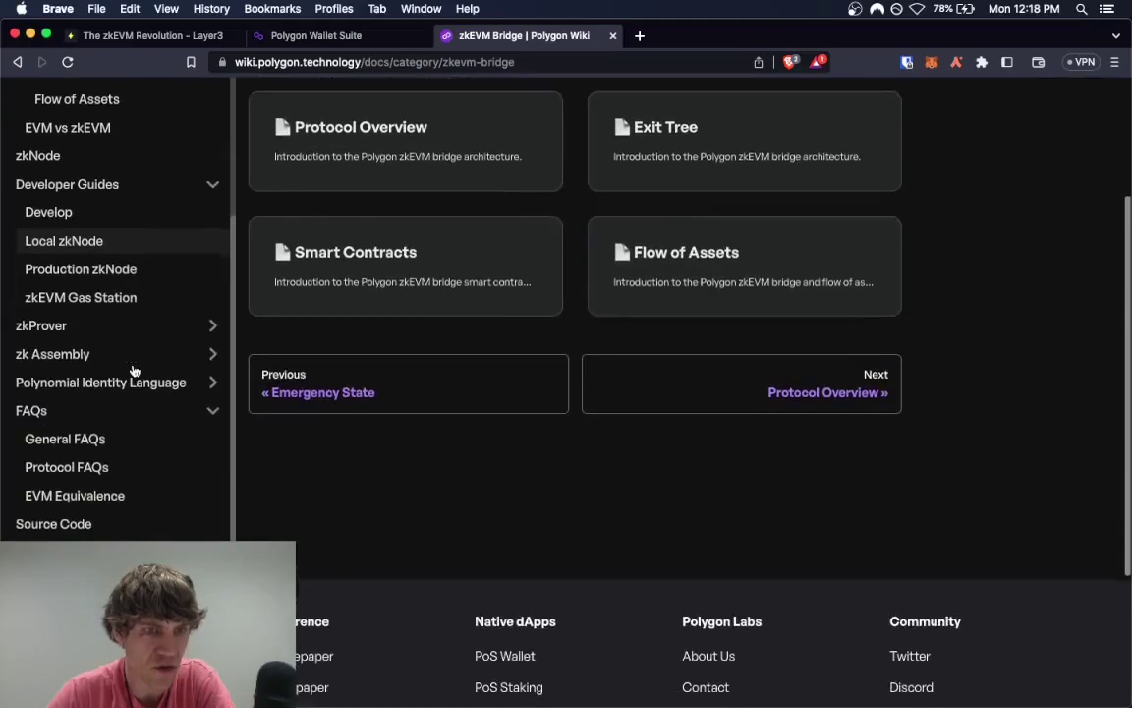
{"action": "scroll", "coordinate": [133, 369], "scroll_direction": "up", "scroll_amount": 5}
{"action": "scroll", "coordinate": [133, 369], "scroll_direction": "up", "scroll_amount": 1}
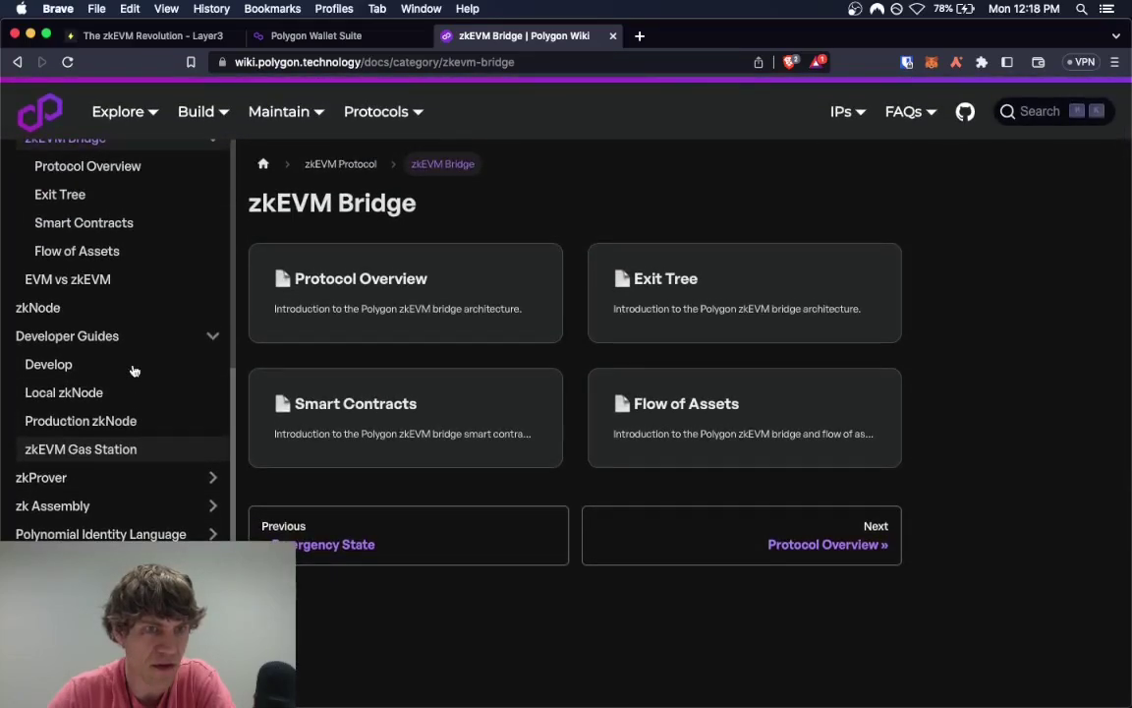
{"action": "scroll", "coordinate": [179, 265], "scroll_direction": "up", "scroll_amount": 1}
{"action": "scroll", "coordinate": [179, 266], "scroll_direction": "up", "scroll_amount": 2}
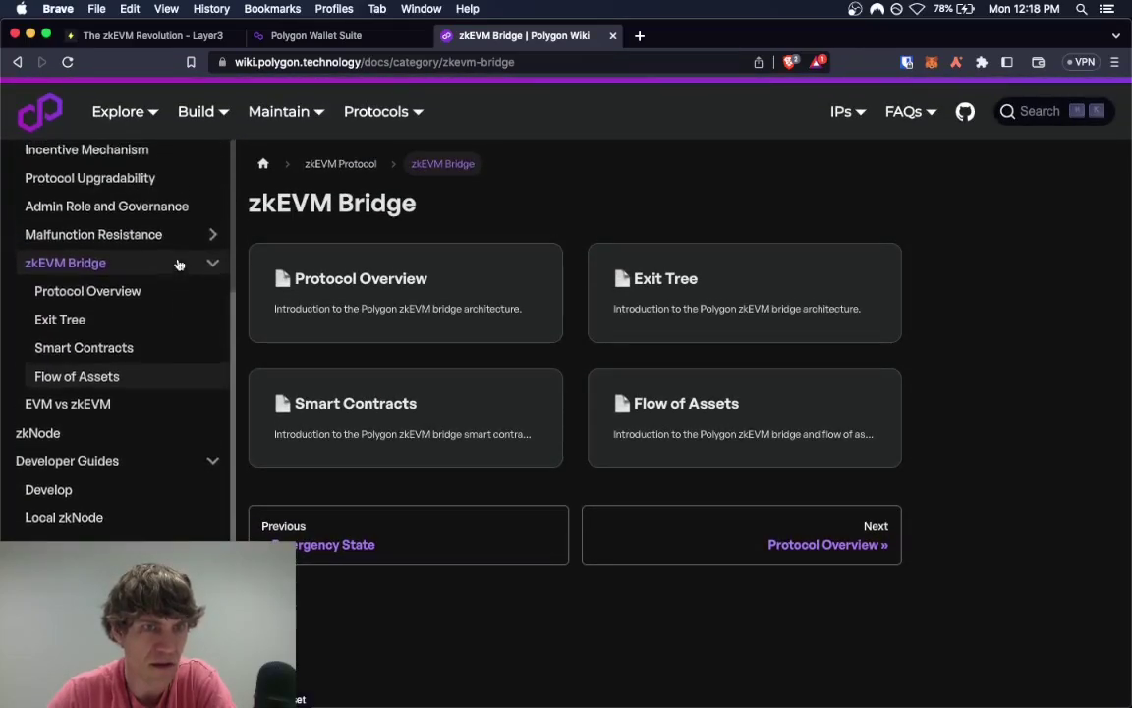
{"action": "scroll", "coordinate": [179, 266], "scroll_direction": "up", "scroll_amount": 2}
{"action": "scroll", "coordinate": [178, 265], "scroll_direction": "up", "scroll_amount": 2}
{"action": "scroll", "coordinate": [179, 266], "scroll_direction": "up", "scroll_amount": 2}
{"action": "scroll", "coordinate": [179, 265], "scroll_direction": "up", "scroll_amount": 2}
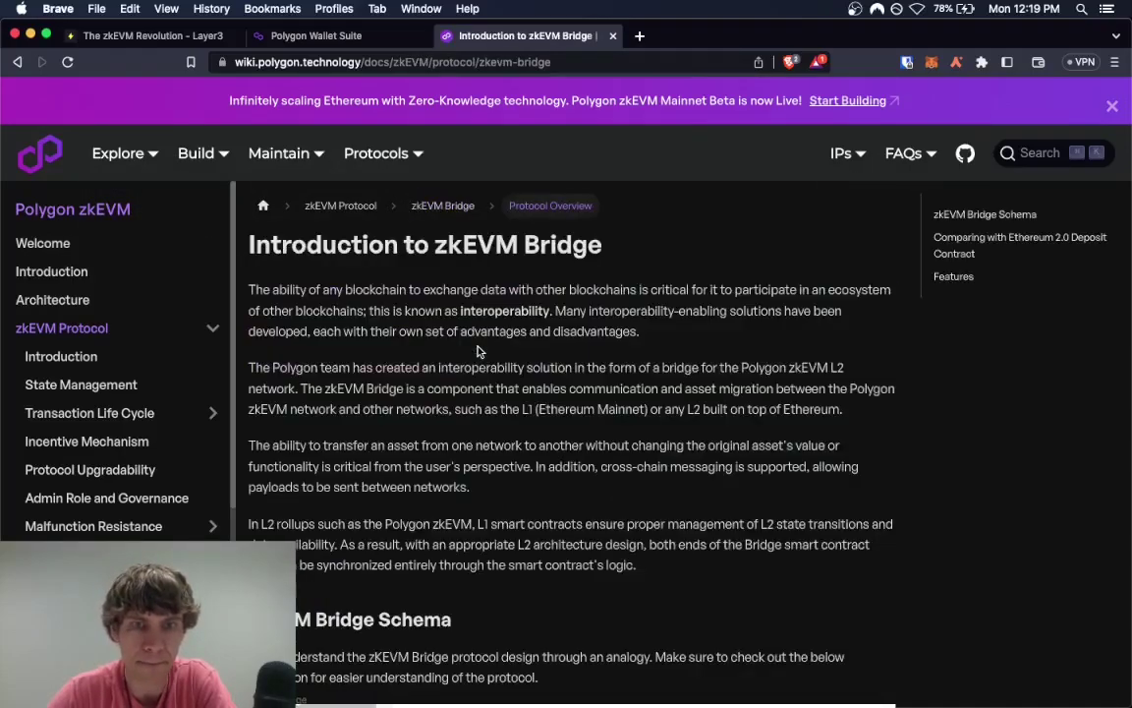
{"action": "scroll", "coordinate": [479, 351], "scroll_direction": "down", "scroll_amount": 2}
{"action": "scroll", "coordinate": [476, 346], "scroll_direction": "down", "scroll_amount": 3}
{"action": "scroll", "coordinate": [834, 344], "scroll_direction": "down", "scroll_amount": 5}
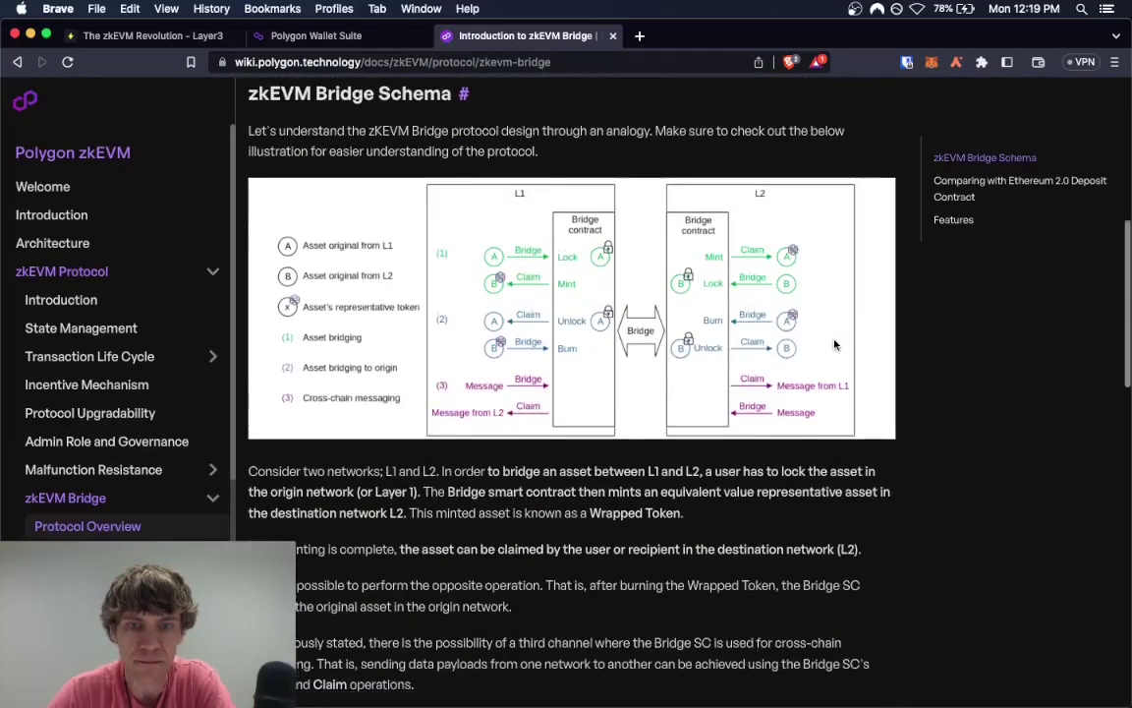
{"action": "scroll", "coordinate": [834, 344], "scroll_direction": "down", "scroll_amount": 1}
{"action": "scroll", "coordinate": [834, 342], "scroll_direction": "down", "scroll_amount": 3}
{"action": "scroll", "coordinate": [834, 340], "scroll_direction": "down", "scroll_amount": 5}
{"action": "scroll", "coordinate": [835, 338], "scroll_direction": "down", "scroll_amount": 7}
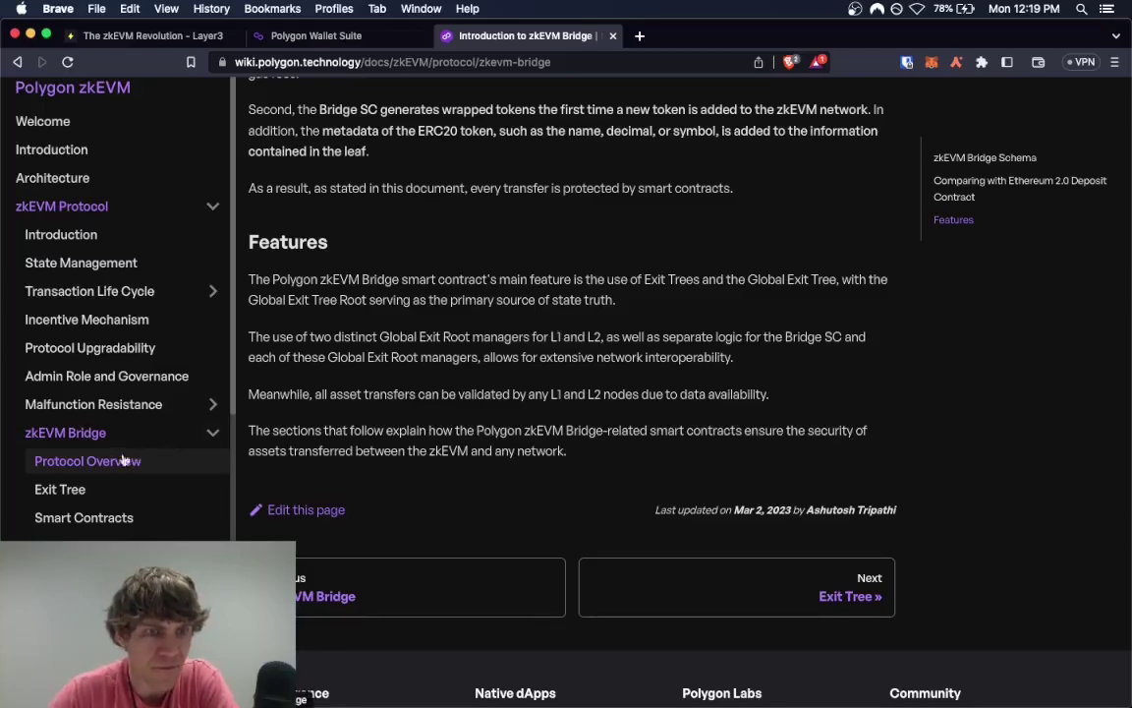
{"action": "left_click", "coordinate": [68, 433]}
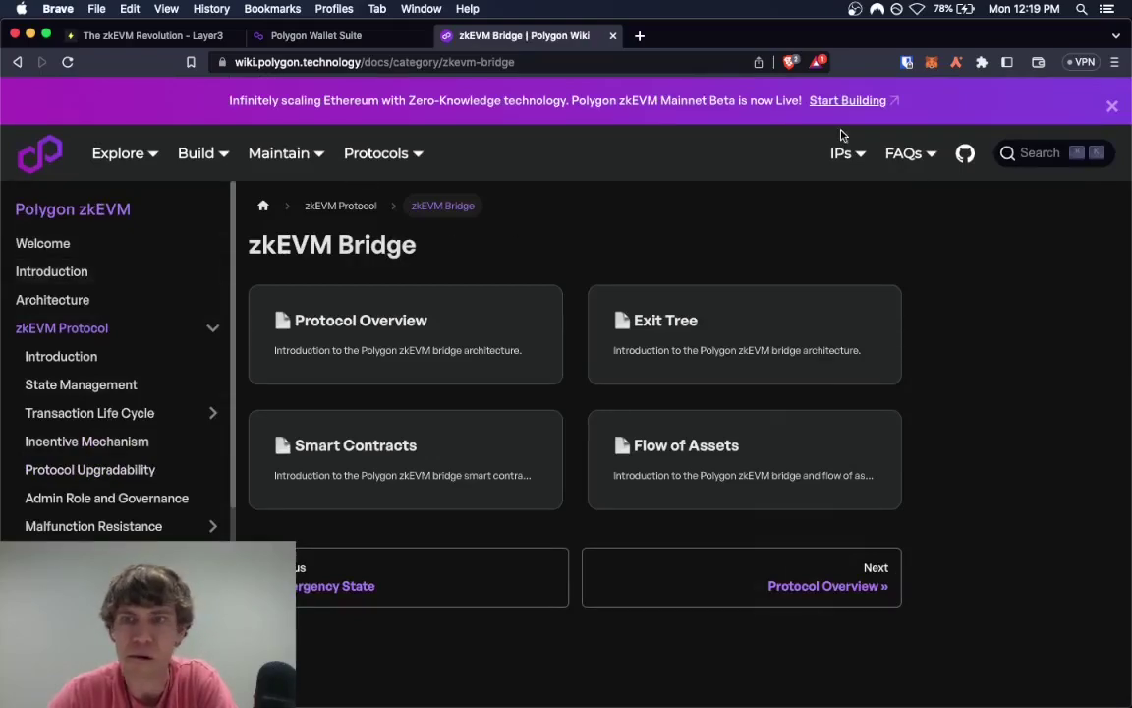
{"action": "mouse_move", "coordinate": [909, 153]}
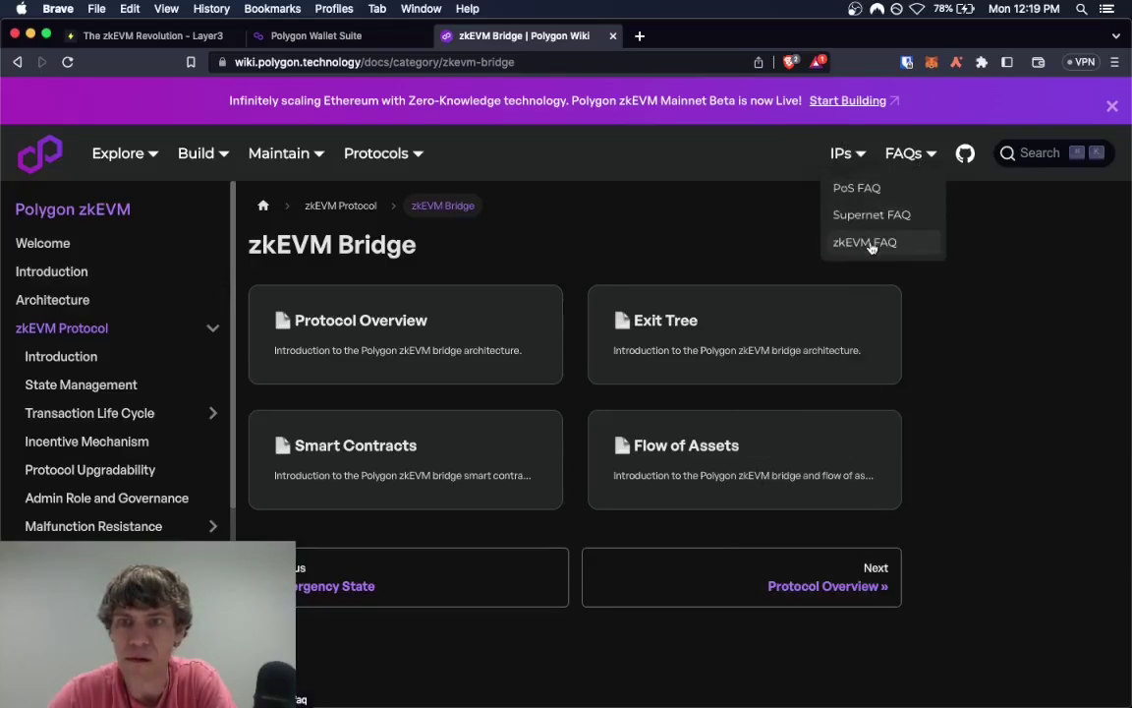
Step: Skim the General FAQs on zkEVM page, then close the wiki tab
{"action": "left_click", "coordinate": [877, 242]}
{"action": "scroll", "coordinate": [597, 280], "scroll_direction": "down", "scroll_amount": 2}
{"action": "scroll", "coordinate": [599, 285], "scroll_direction": "down", "scroll_amount": 3}
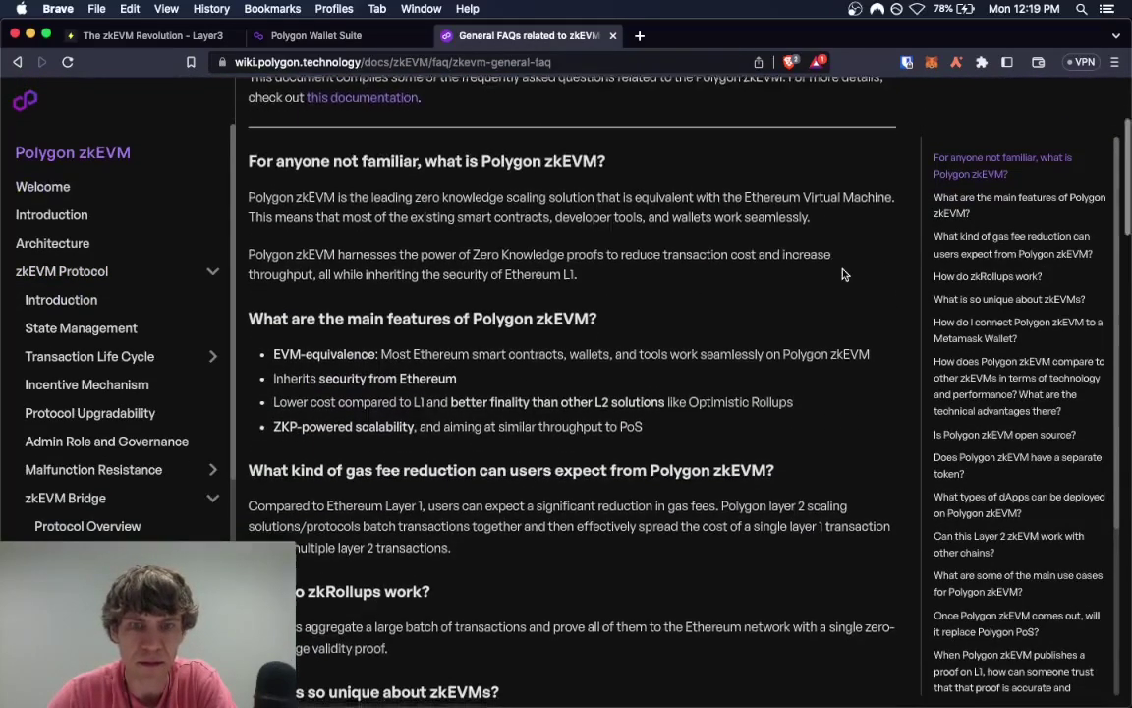
{"action": "scroll", "coordinate": [842, 273], "scroll_direction": "down", "scroll_amount": 4}
{"action": "scroll", "coordinate": [842, 274], "scroll_direction": "down", "scroll_amount": 4}
{"action": "scroll", "coordinate": [841, 273], "scroll_direction": "down", "scroll_amount": 2}
{"action": "scroll", "coordinate": [841, 273], "scroll_direction": "down", "scroll_amount": 1}
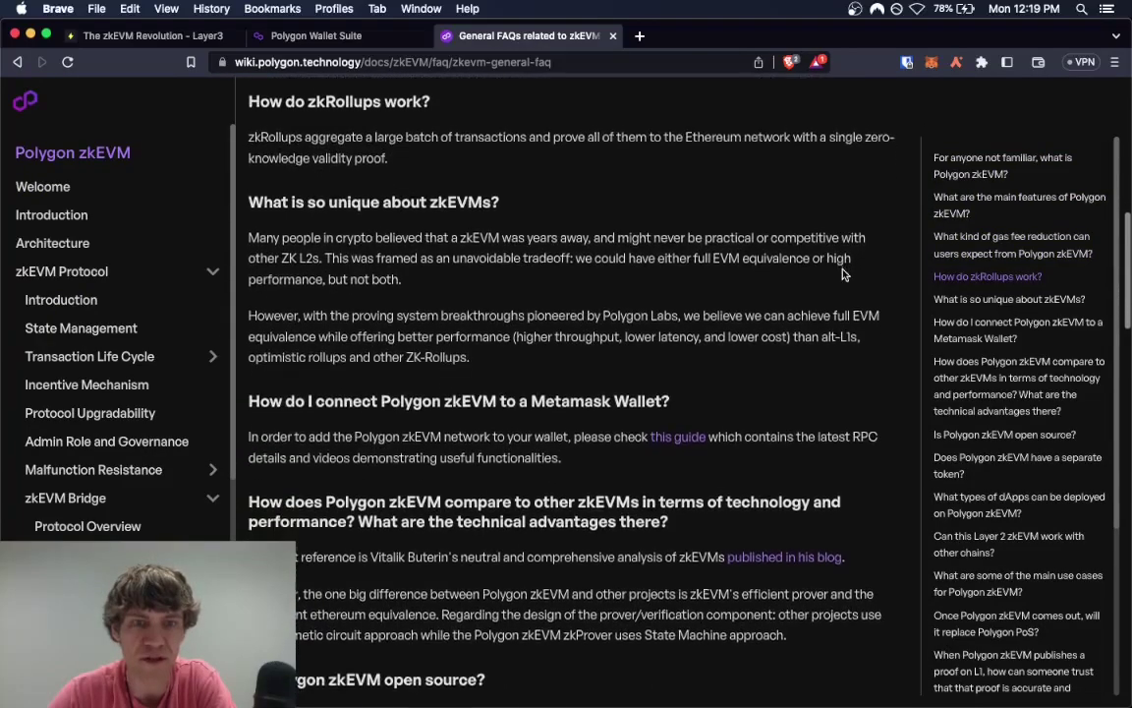
{"action": "scroll", "coordinate": [841, 273], "scroll_direction": "down", "scroll_amount": 2}
{"action": "scroll", "coordinate": [841, 273], "scroll_direction": "down", "scroll_amount": 1}
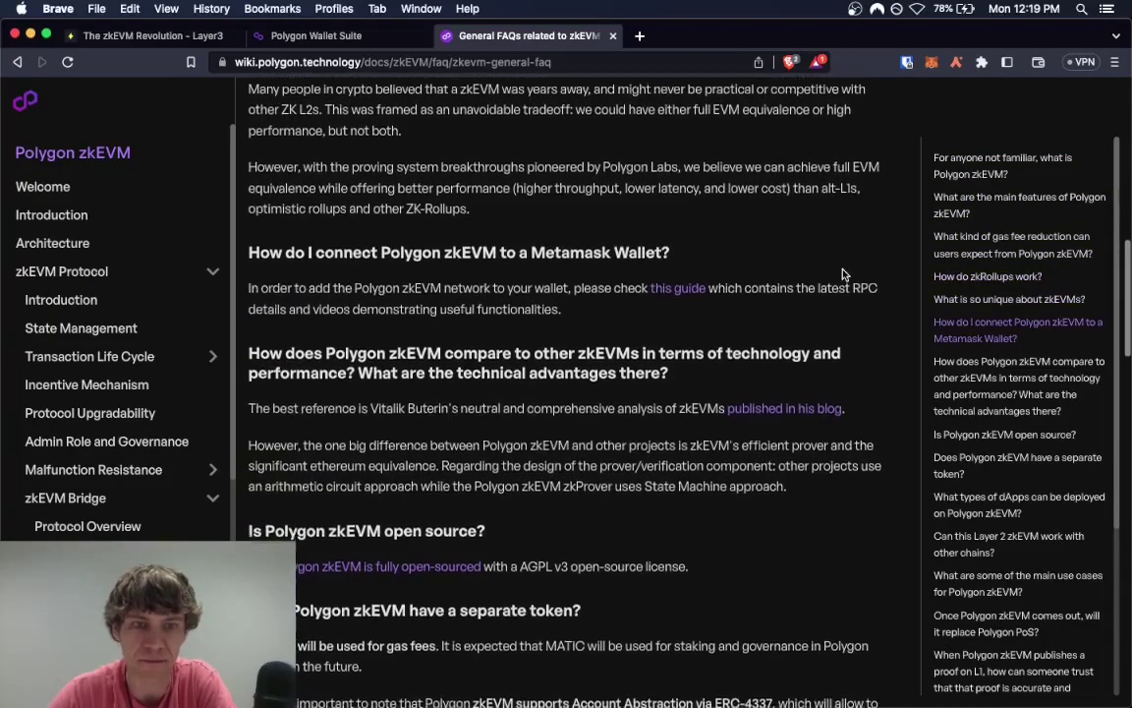
{"action": "scroll", "coordinate": [841, 273], "scroll_direction": "down", "scroll_amount": 5}
{"action": "scroll", "coordinate": [841, 273], "scroll_direction": "down", "scroll_amount": 4}
{"action": "scroll", "coordinate": [841, 273], "scroll_direction": "down", "scroll_amount": 1}
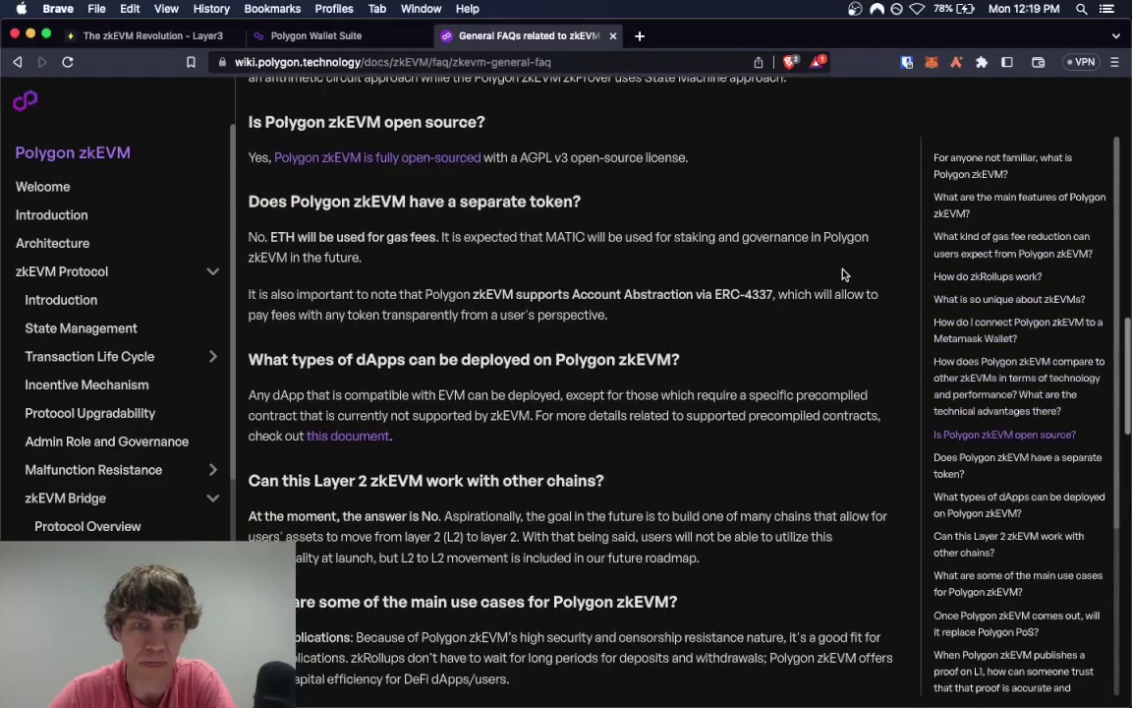
{"action": "scroll", "coordinate": [841, 274], "scroll_direction": "down", "scroll_amount": 2}
{"action": "scroll", "coordinate": [841, 273], "scroll_direction": "down", "scroll_amount": 3}
{"action": "scroll", "coordinate": [841, 273], "scroll_direction": "down", "scroll_amount": 3}
{"action": "scroll", "coordinate": [842, 273], "scroll_direction": "down", "scroll_amount": 1}
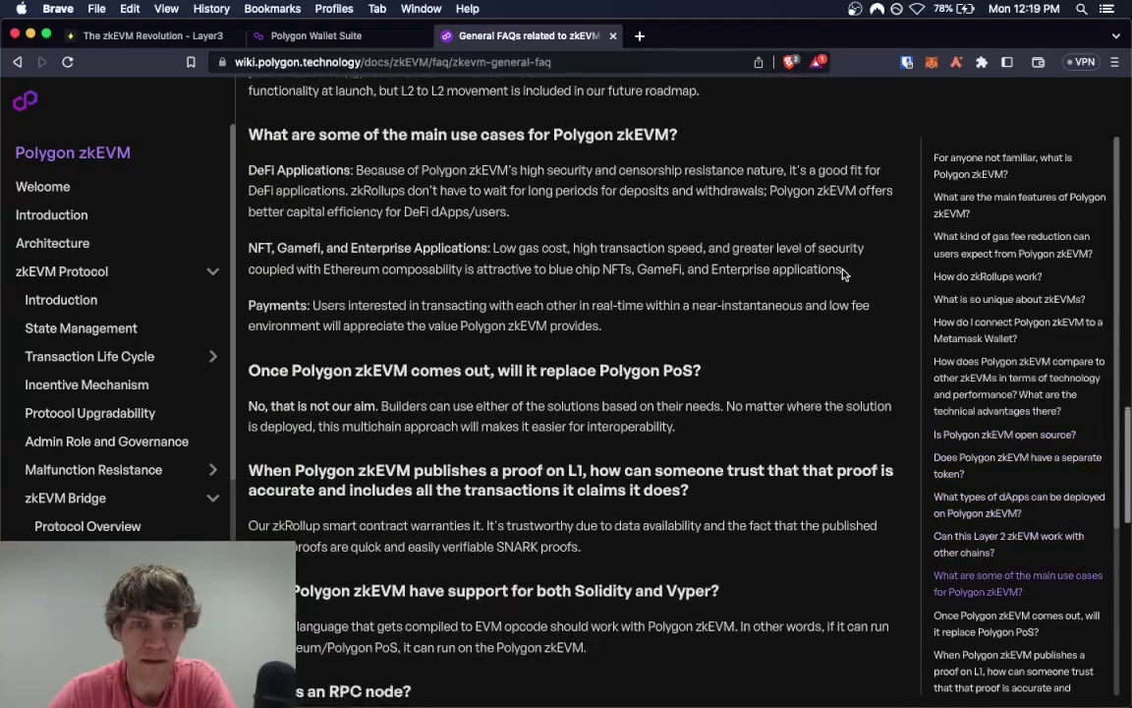
{"action": "scroll", "coordinate": [842, 274], "scroll_direction": "down", "scroll_amount": 3}
{"action": "scroll", "coordinate": [841, 273], "scroll_direction": "down", "scroll_amount": 1}
{"action": "scroll", "coordinate": [842, 273], "scroll_direction": "down", "scroll_amount": 4}
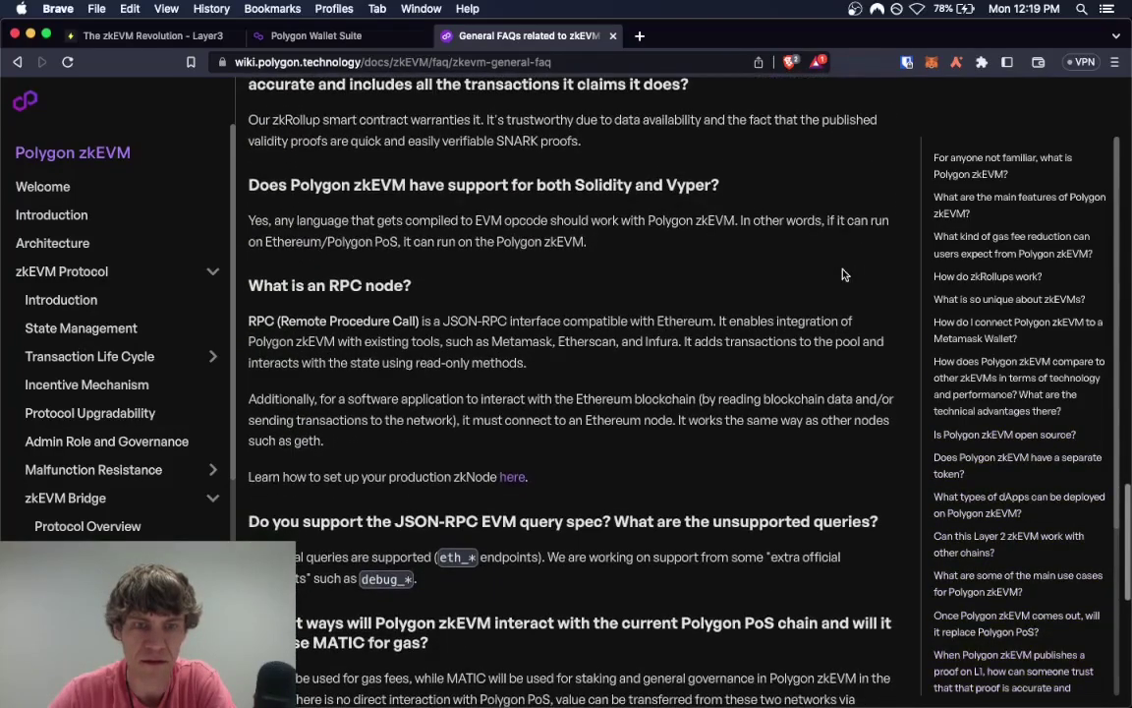
{"action": "scroll", "coordinate": [841, 273], "scroll_direction": "down", "scroll_amount": 3}
{"action": "scroll", "coordinate": [841, 273], "scroll_direction": "up", "scroll_amount": 3}
{"action": "scroll", "coordinate": [843, 273], "scroll_direction": "up", "scroll_amount": 2}
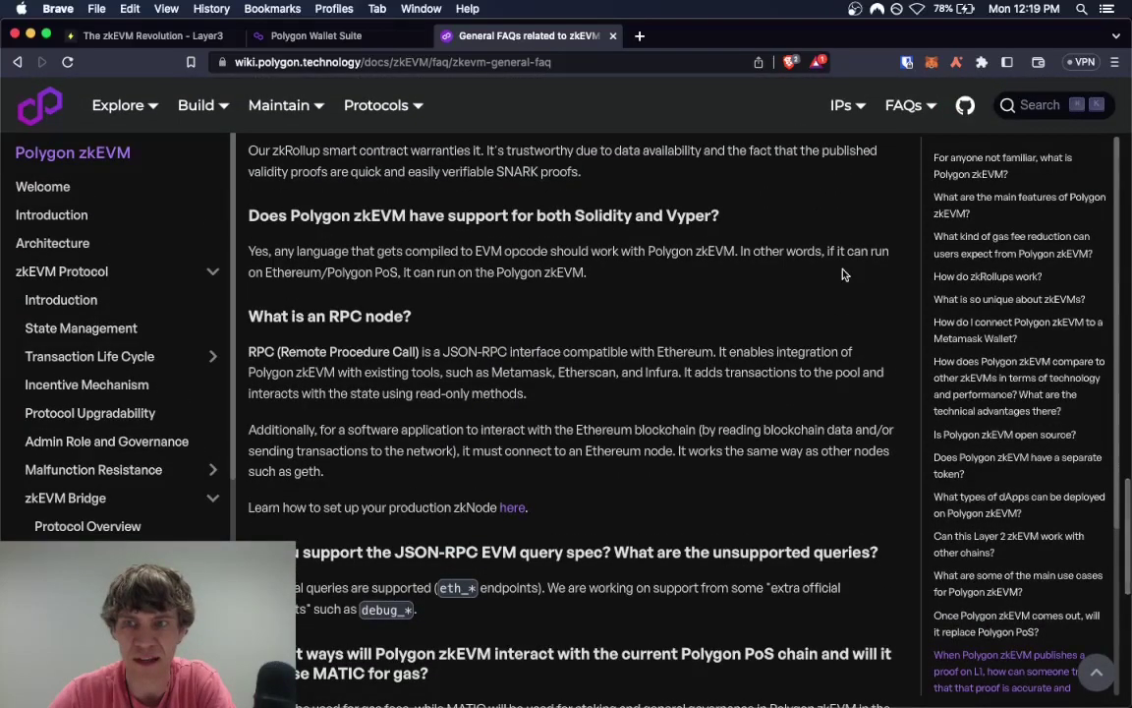
{"action": "scroll", "coordinate": [842, 274], "scroll_direction": "up", "scroll_amount": 3}
{"action": "scroll", "coordinate": [842, 274], "scroll_direction": "up", "scroll_amount": 3}
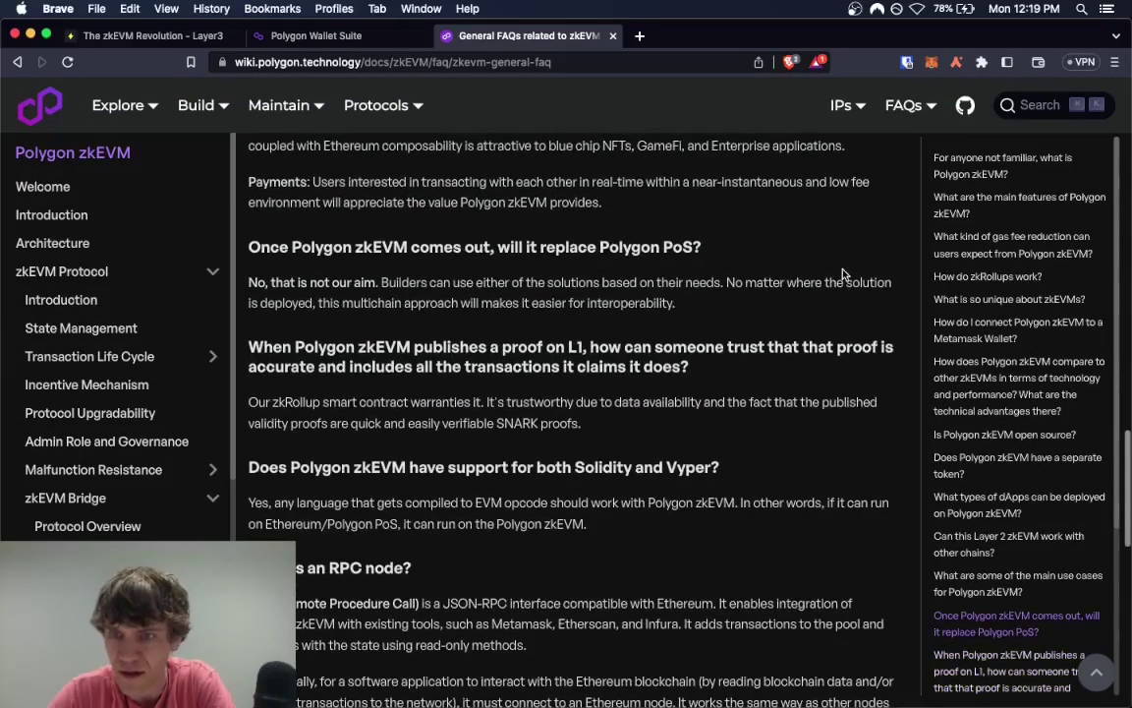
{"action": "scroll", "coordinate": [842, 274], "scroll_direction": "up", "scroll_amount": 1}
{"action": "scroll", "coordinate": [842, 274], "scroll_direction": "up", "scroll_amount": 3}
{"action": "scroll", "coordinate": [842, 275], "scroll_direction": "up", "scroll_amount": 5}
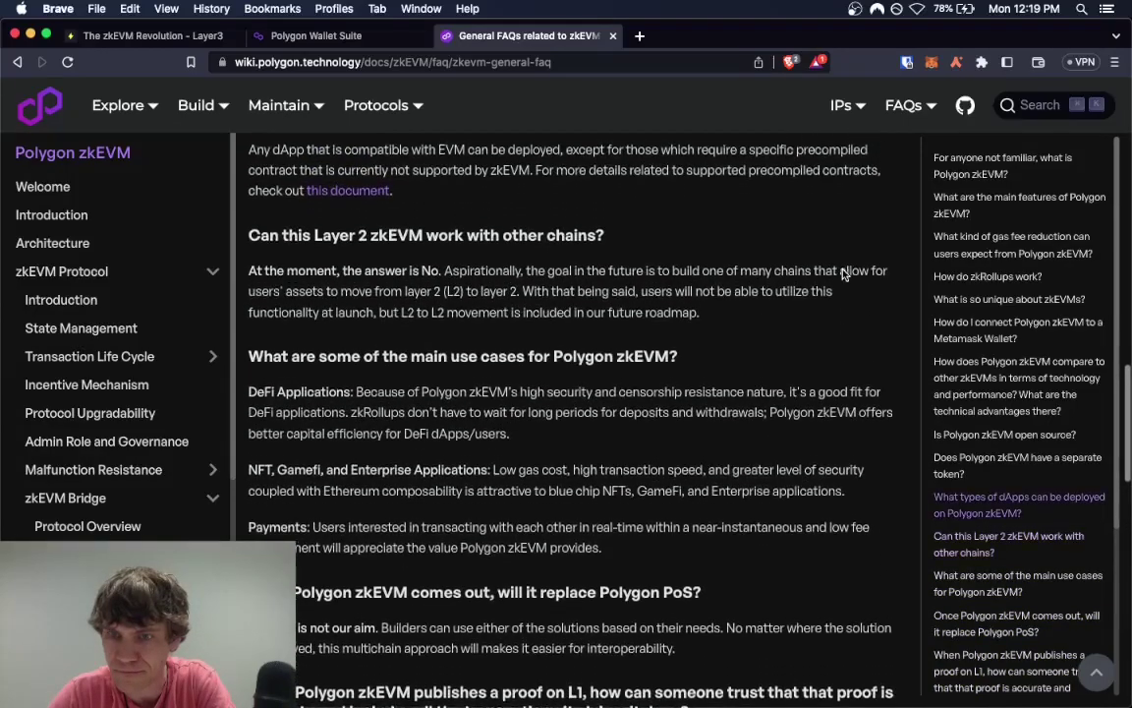
{"action": "scroll", "coordinate": [842, 272], "scroll_direction": "up", "scroll_amount": 3}
{"action": "scroll", "coordinate": [842, 269], "scroll_direction": "up", "scroll_amount": 2}
{"action": "scroll", "coordinate": [842, 269], "scroll_direction": "up", "scroll_amount": 3}
{"action": "scroll", "coordinate": [842, 272], "scroll_direction": "up", "scroll_amount": 6}
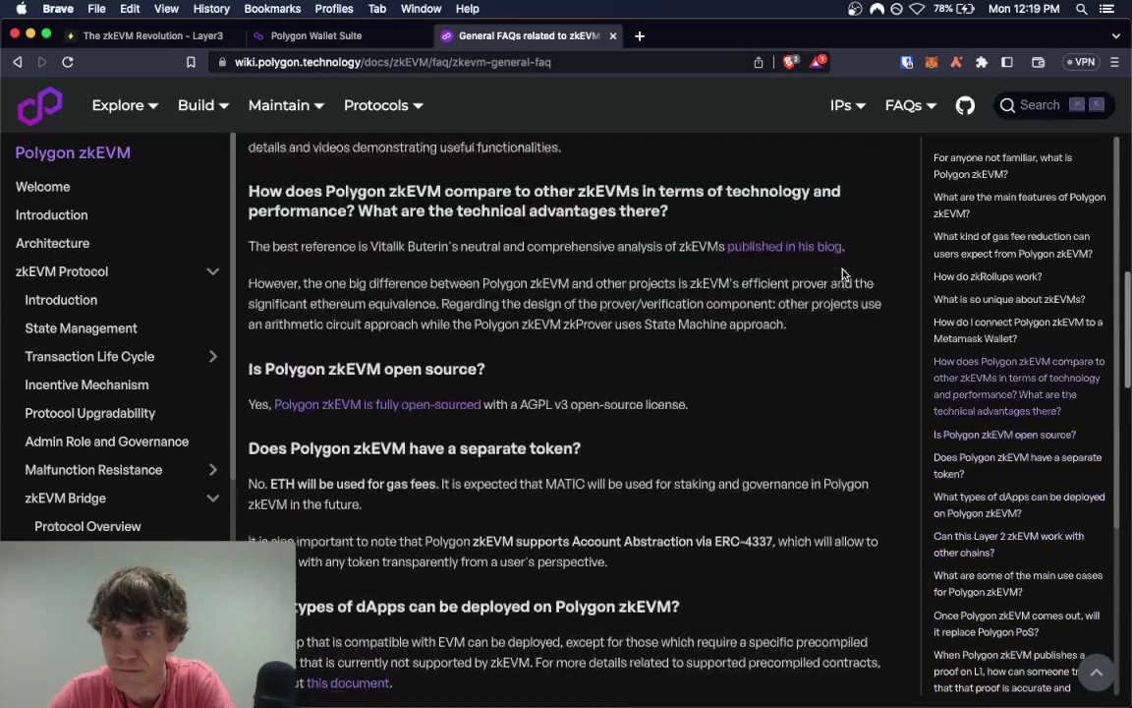
{"action": "scroll", "coordinate": [843, 273], "scroll_direction": "up", "scroll_amount": 5}
{"action": "scroll", "coordinate": [843, 274], "scroll_direction": "up", "scroll_amount": 5}
{"action": "scroll", "coordinate": [842, 274], "scroll_direction": "up", "scroll_amount": 4}
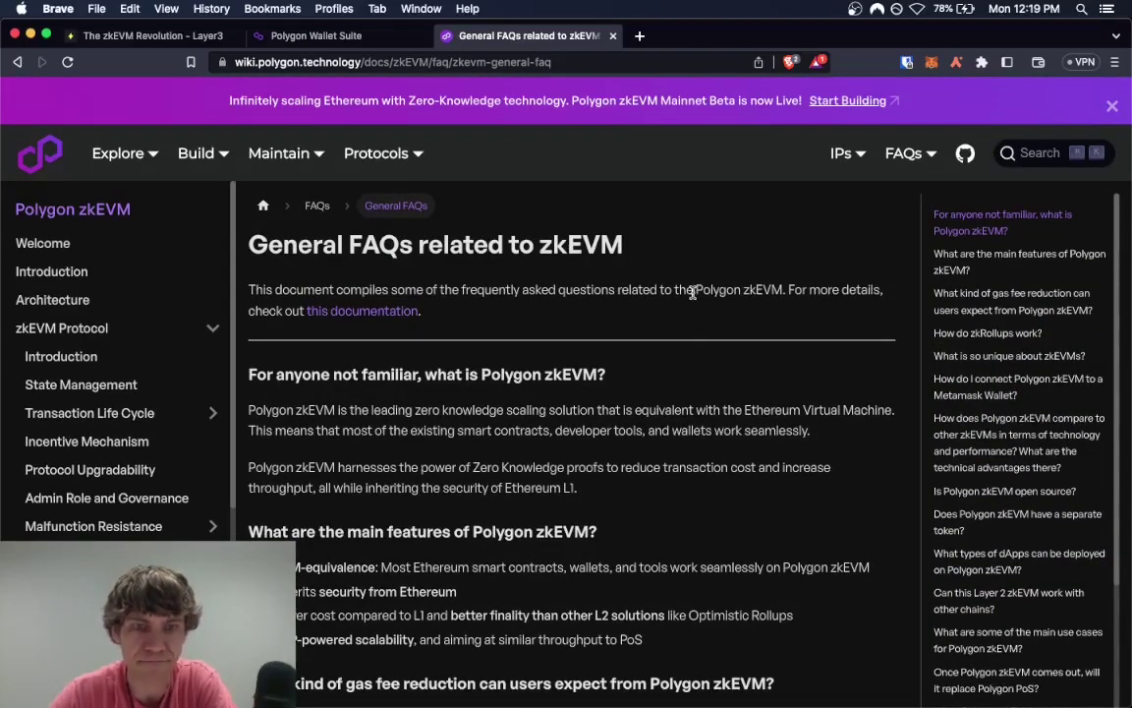
{"action": "left_click", "coordinate": [611, 36]}
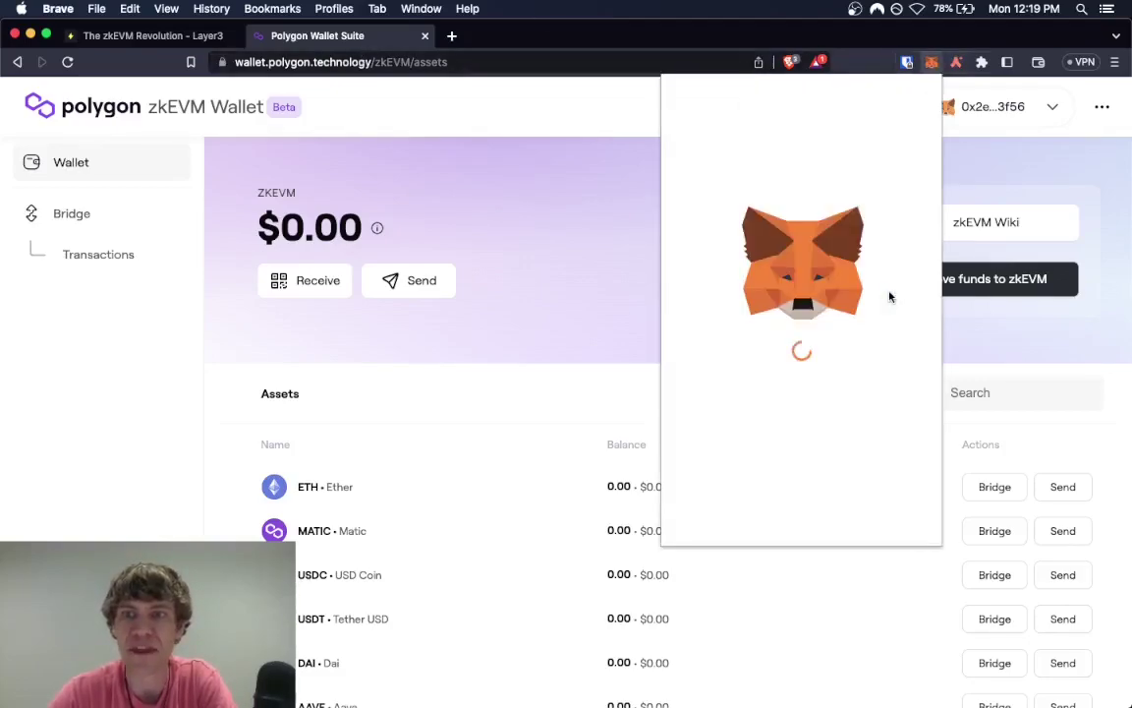
Step: Check the wallet's network and balance, then return to the Bridge form
{"action": "left_click", "coordinate": [792, 104]}
{"action": "left_click", "coordinate": [807, 223]}
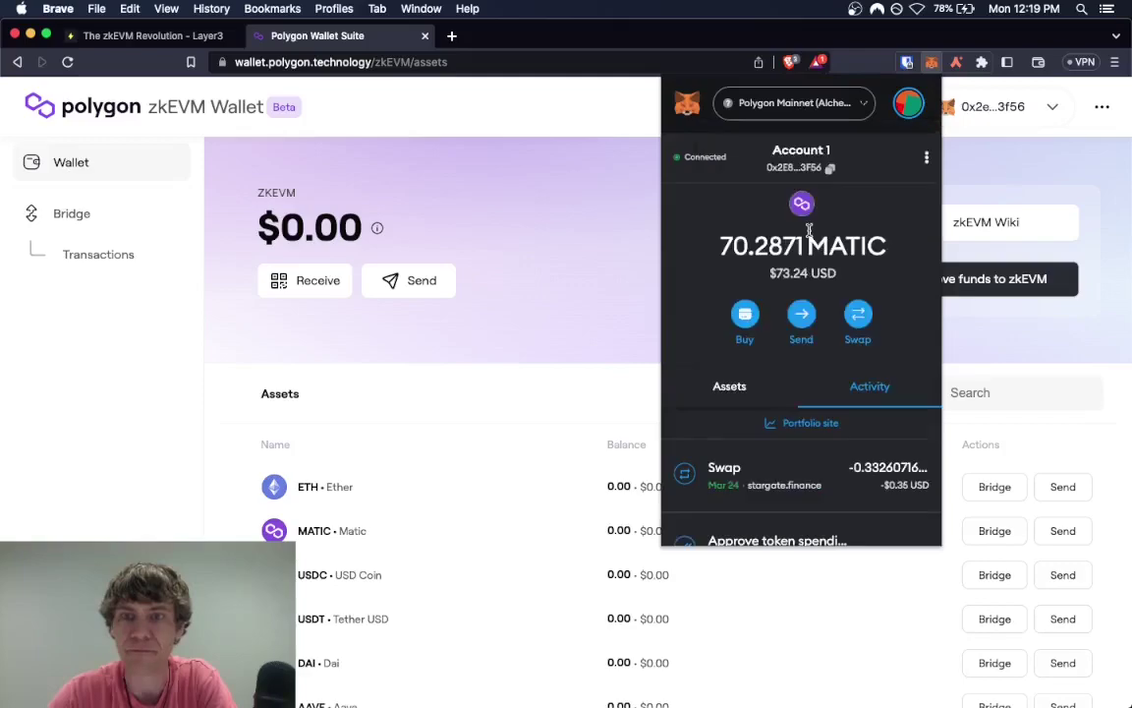
{"action": "left_click", "coordinate": [516, 181]}
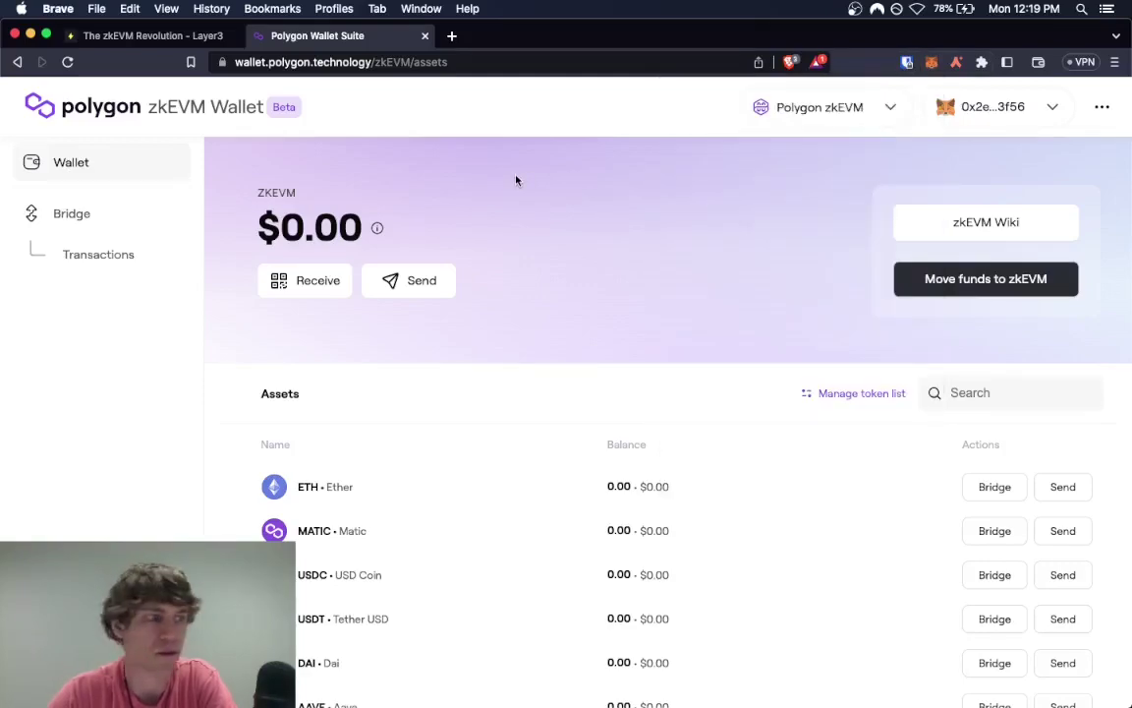
{"action": "left_click", "coordinate": [65, 210]}
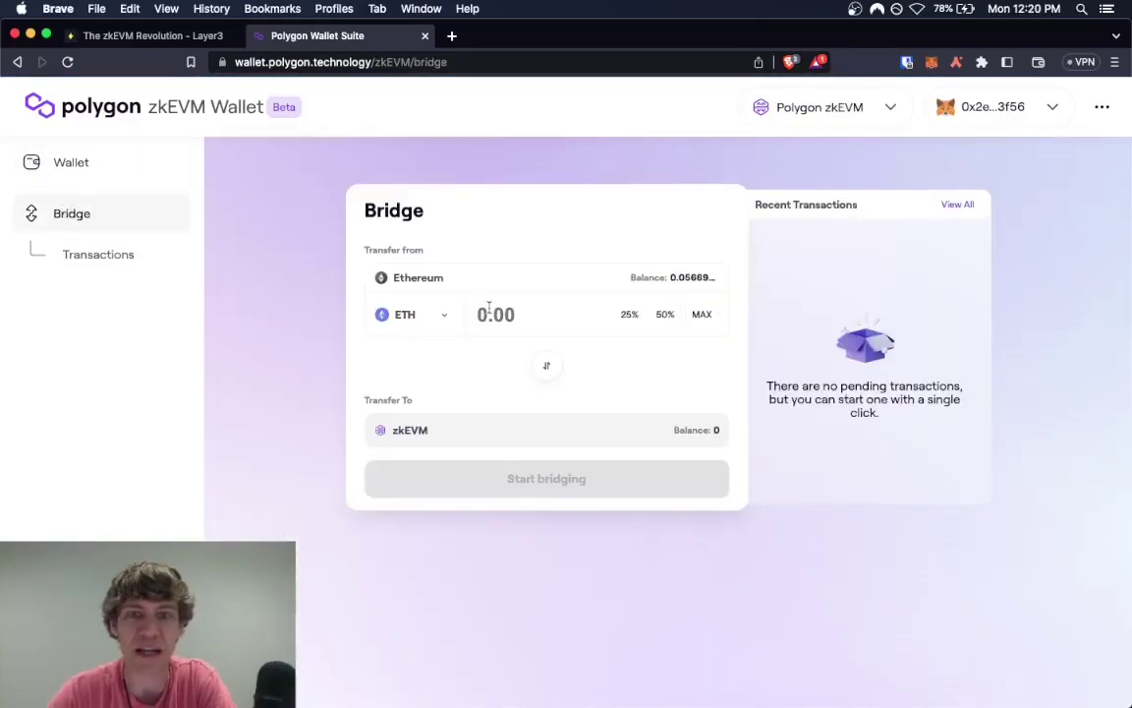
Step: Enter 0.015 ETH to bridge and start typing 'I UNDERSTAND' in the risk acknowledgement
{"action": "type", "text": "0."}
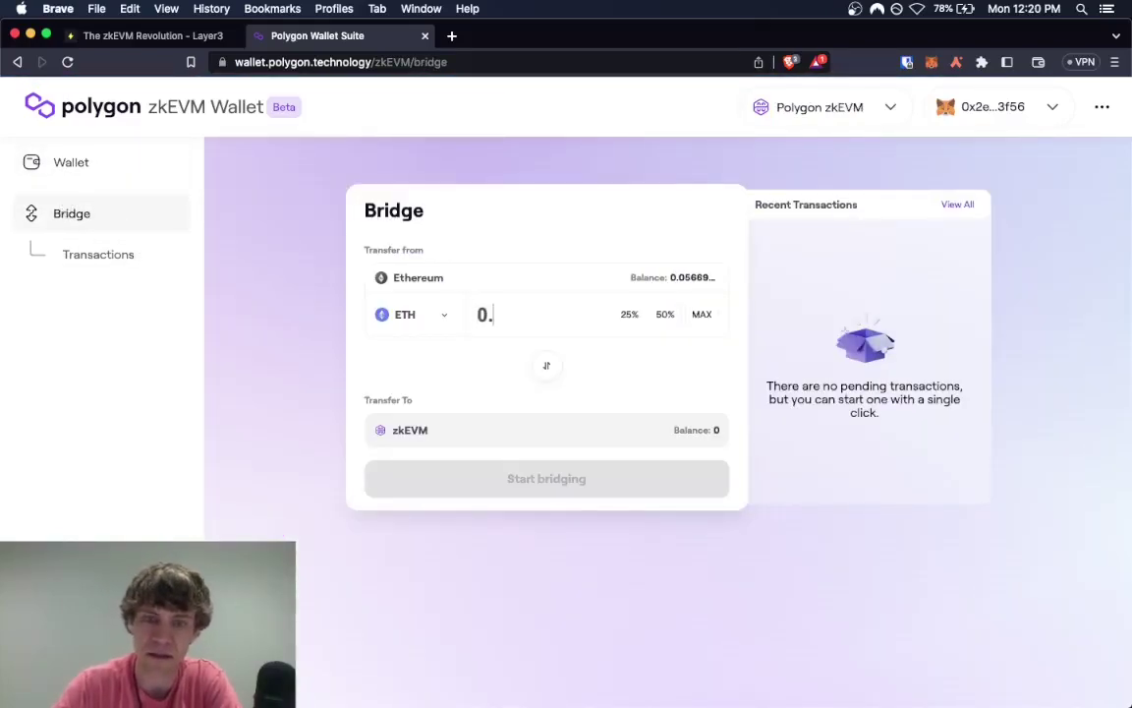
{"action": "type", "text": "01"}
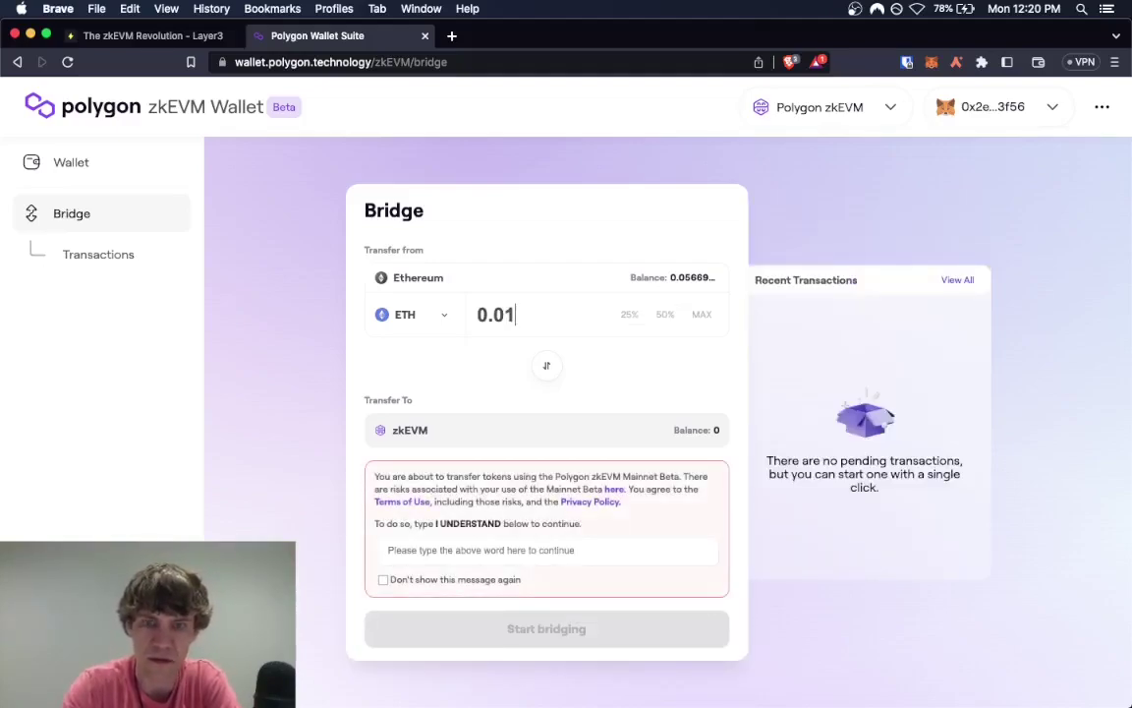
{"action": "type", "text": "5"}
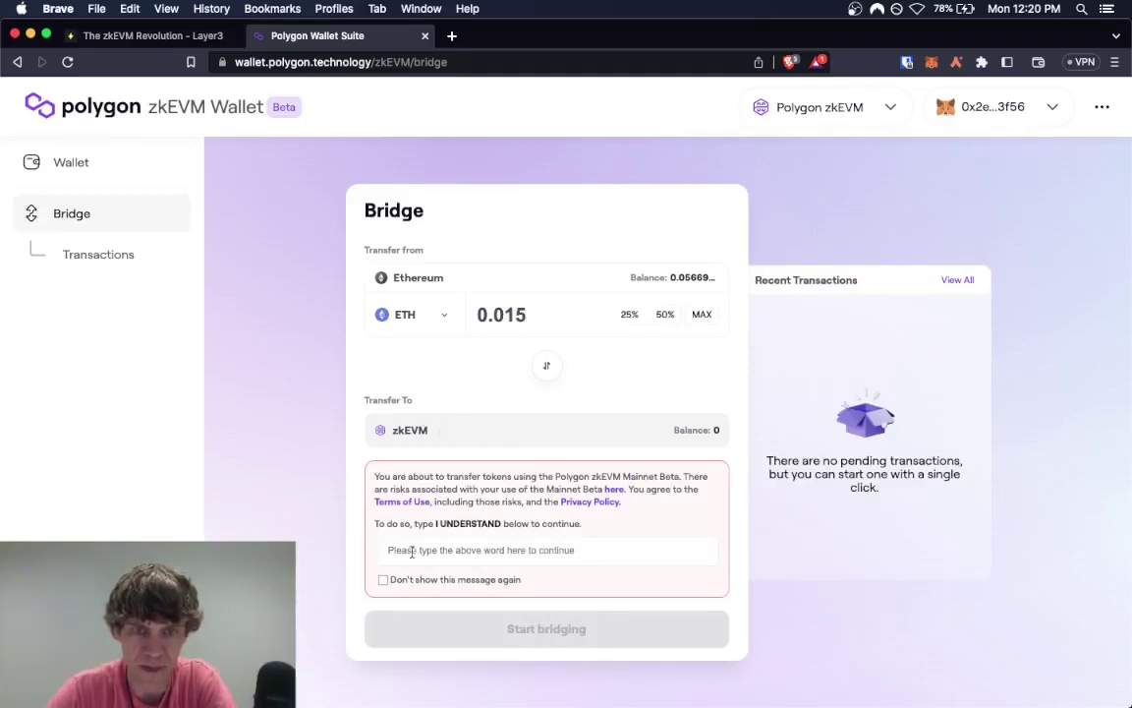
{"action": "left_click", "coordinate": [382, 580]}
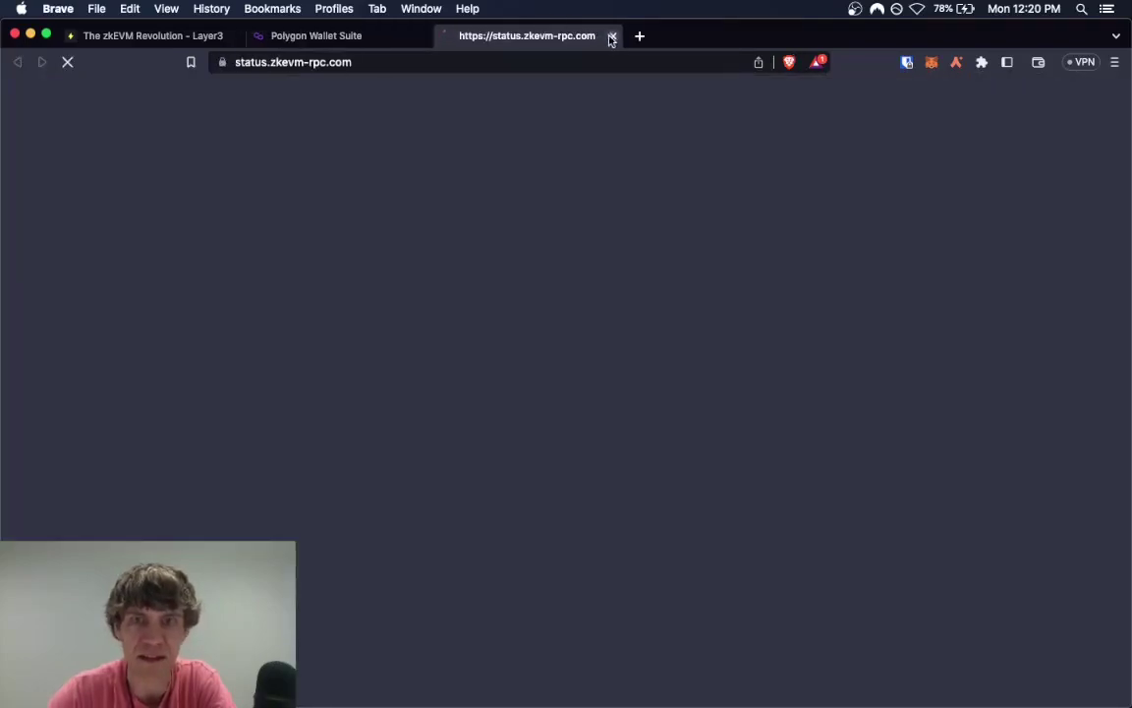
{"action": "left_click", "coordinate": [611, 36]}
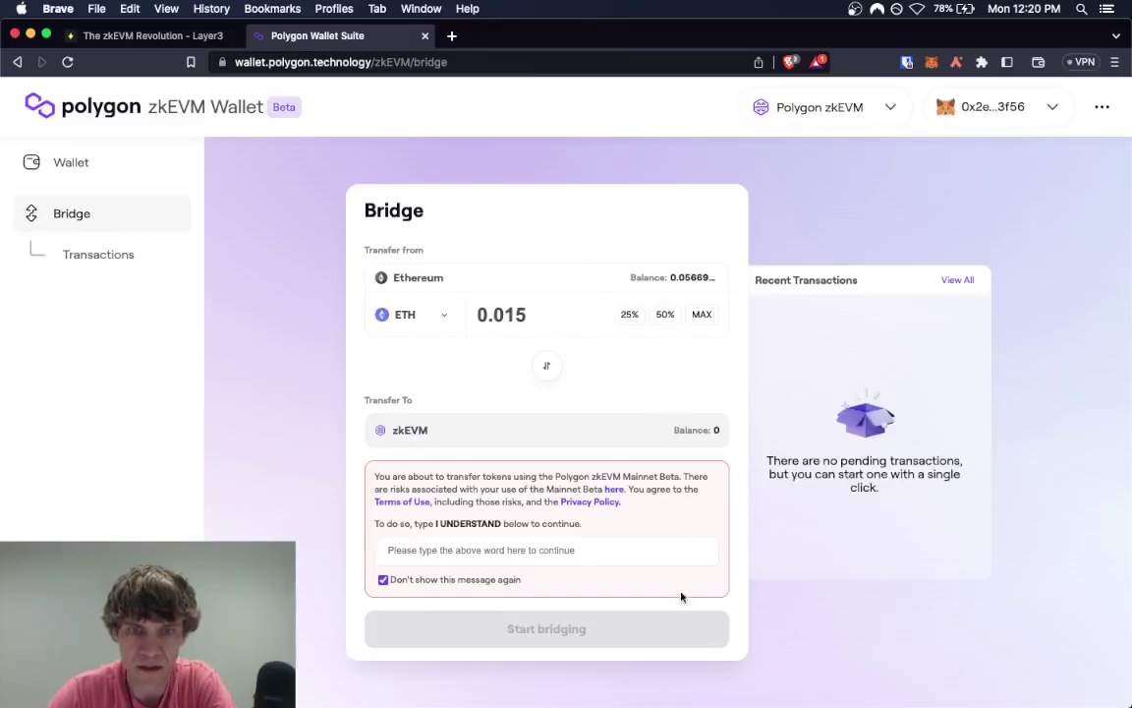
{"action": "left_click", "coordinate": [489, 549]}
{"action": "type", "text": "I U"}
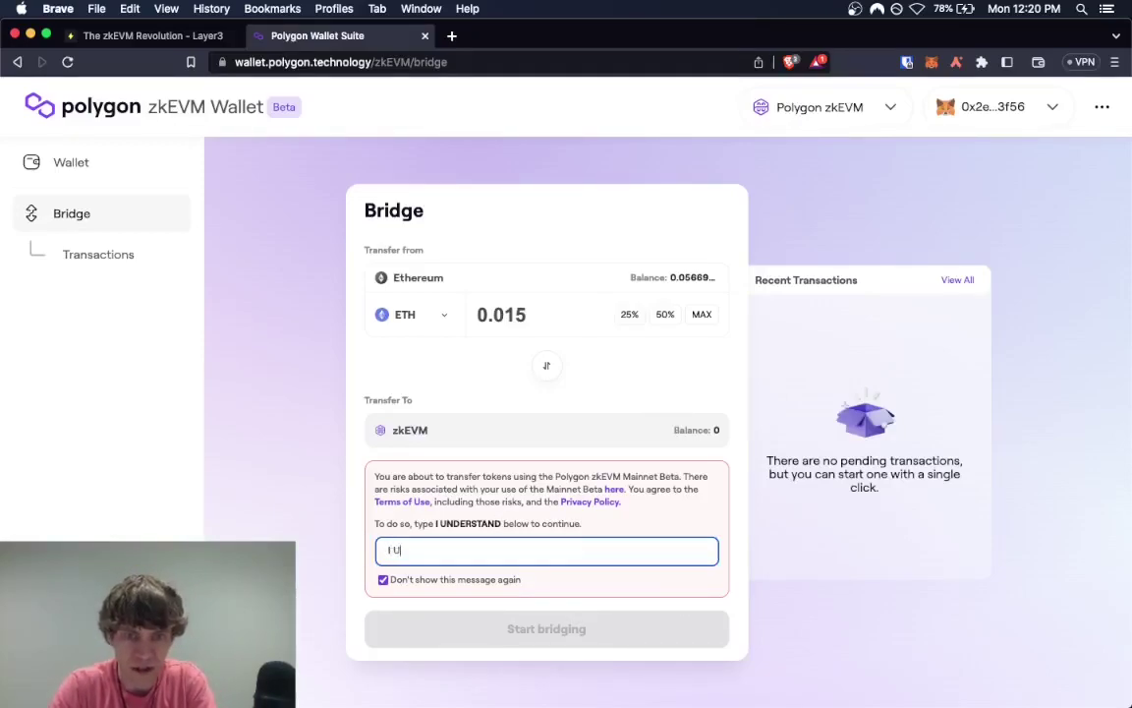
{"action": "type", "text": "NDERST"}
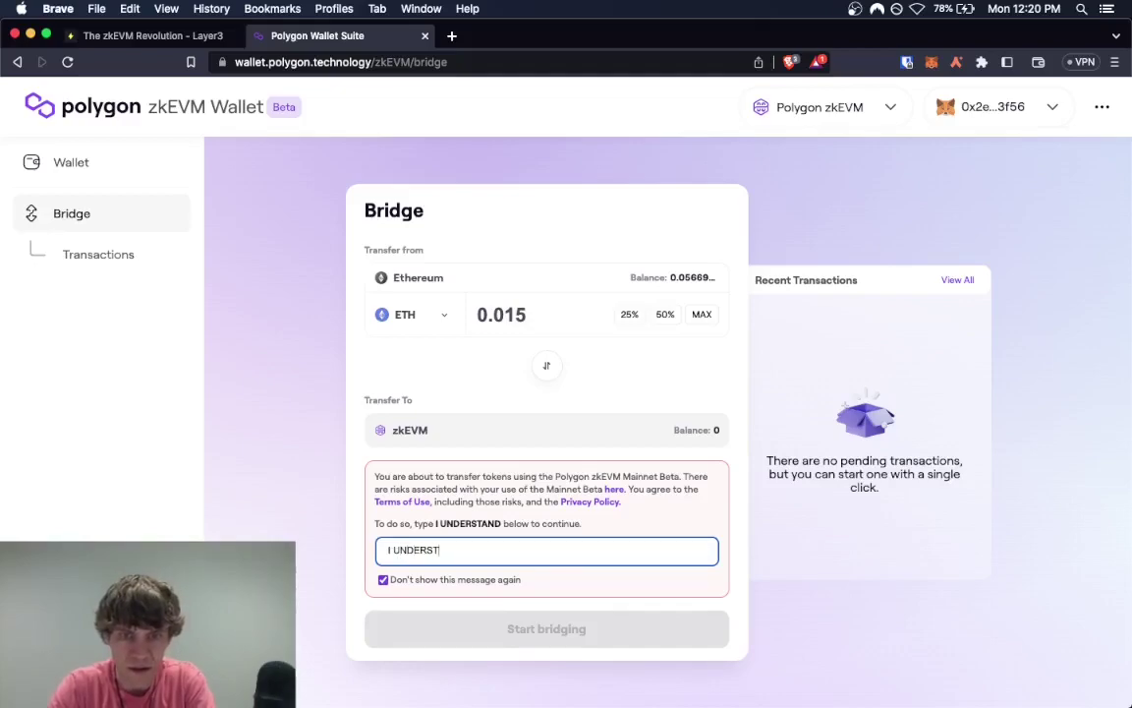
{"action": "type", "text": "AND"}
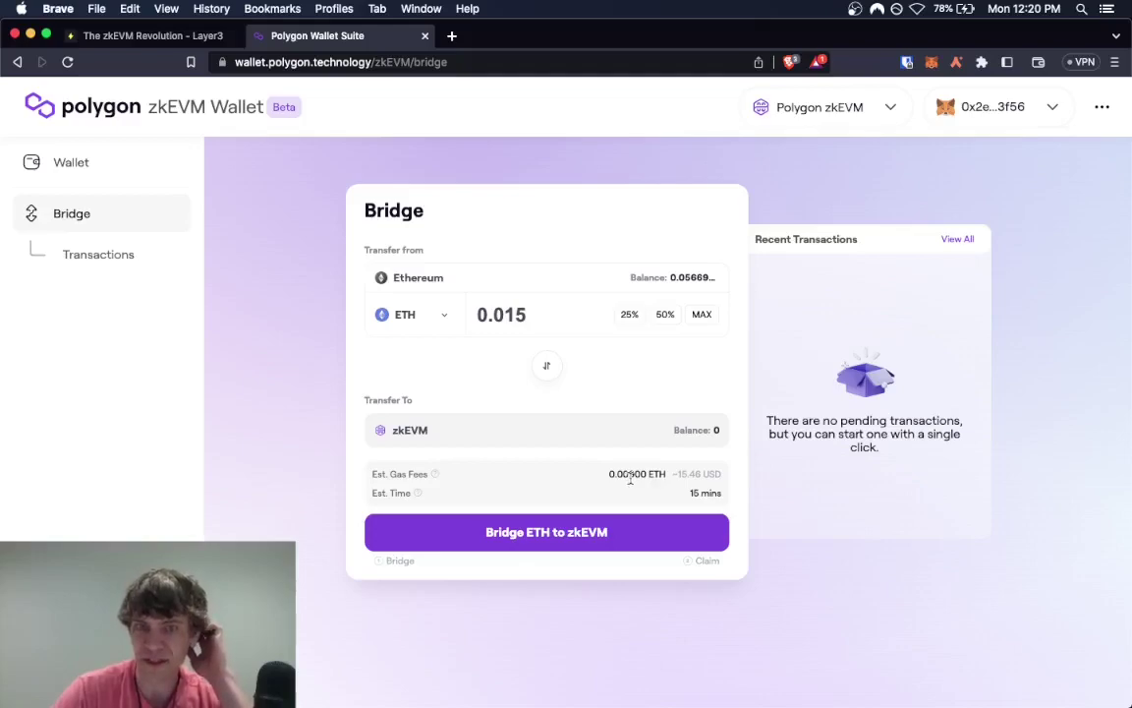
Step: Submit the 0.015 ETH bridge and confirm the deposit transaction in MetaMask
{"action": "left_click", "coordinate": [575, 532]}
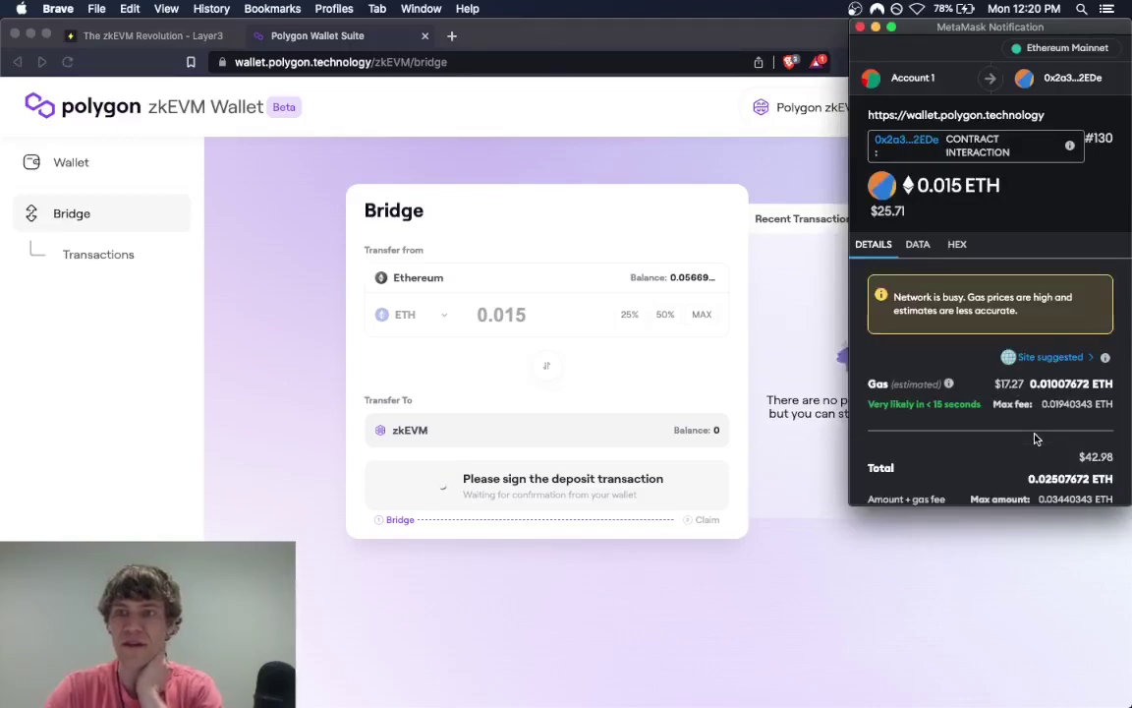
{"action": "scroll", "coordinate": [1033, 438], "scroll_direction": "down", "scroll_amount": 2}
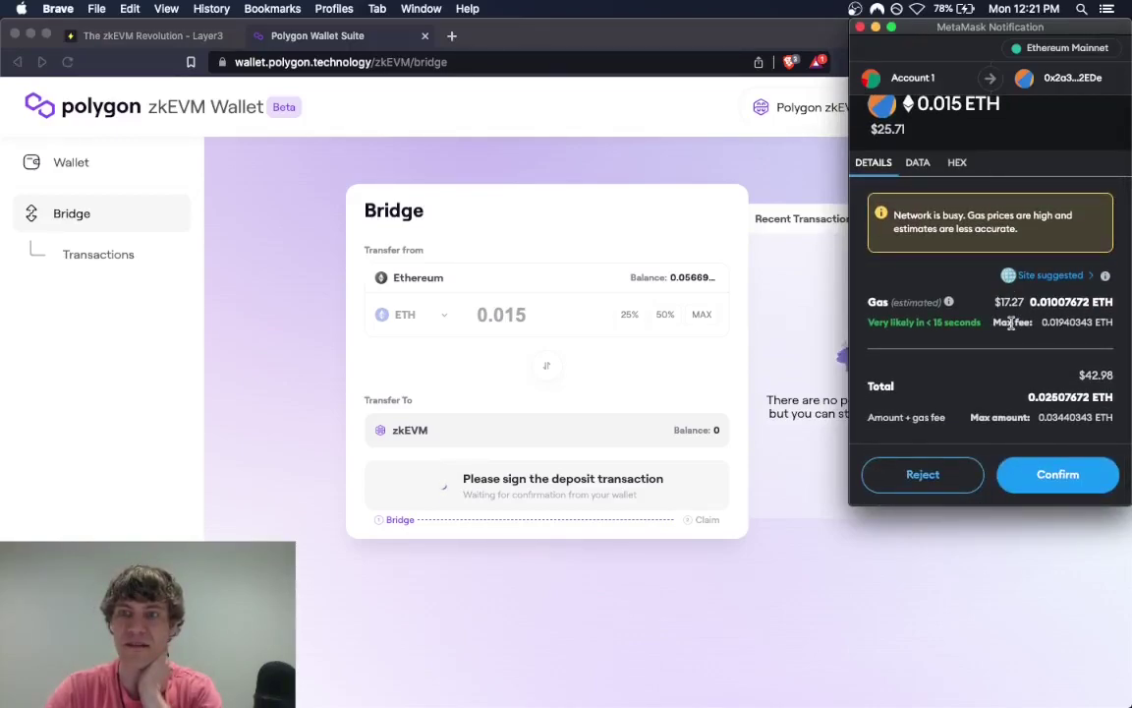
{"action": "left_click", "coordinate": [1066, 475]}
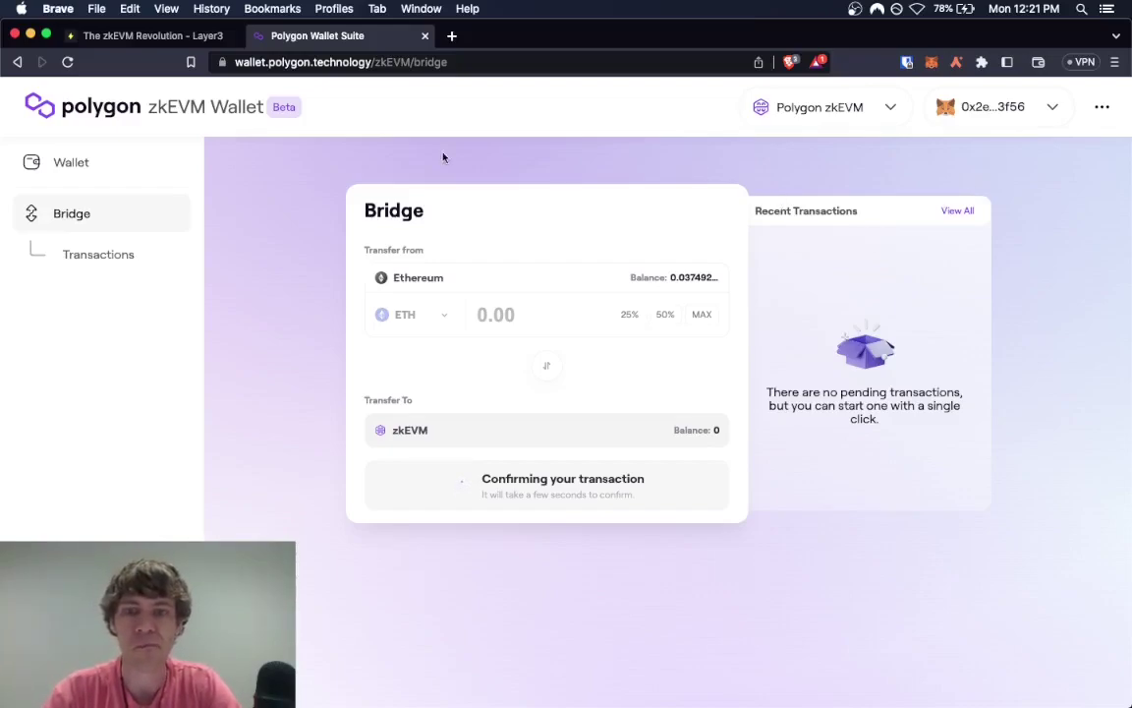
Step: Back on the Layer3 quest, verify the completed bridge step and start the zkEVM quiz
{"action": "left_click", "coordinate": [147, 35]}
{"action": "left_click", "coordinate": [867, 675]}
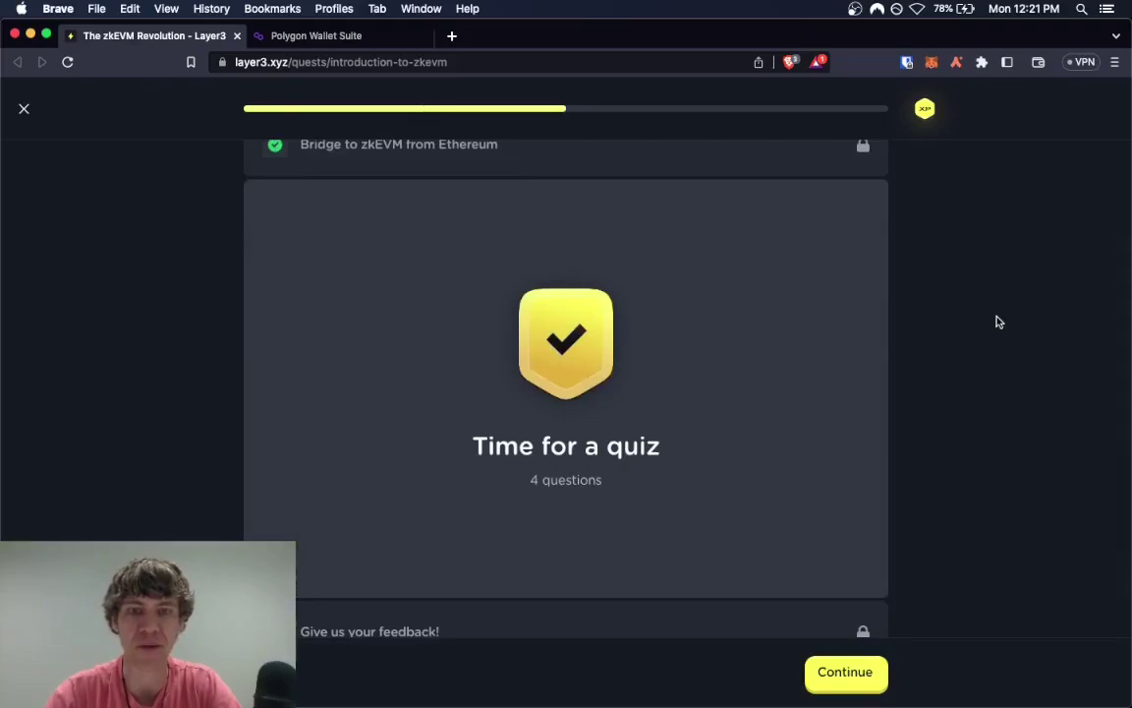
{"action": "left_click", "coordinate": [853, 672]}
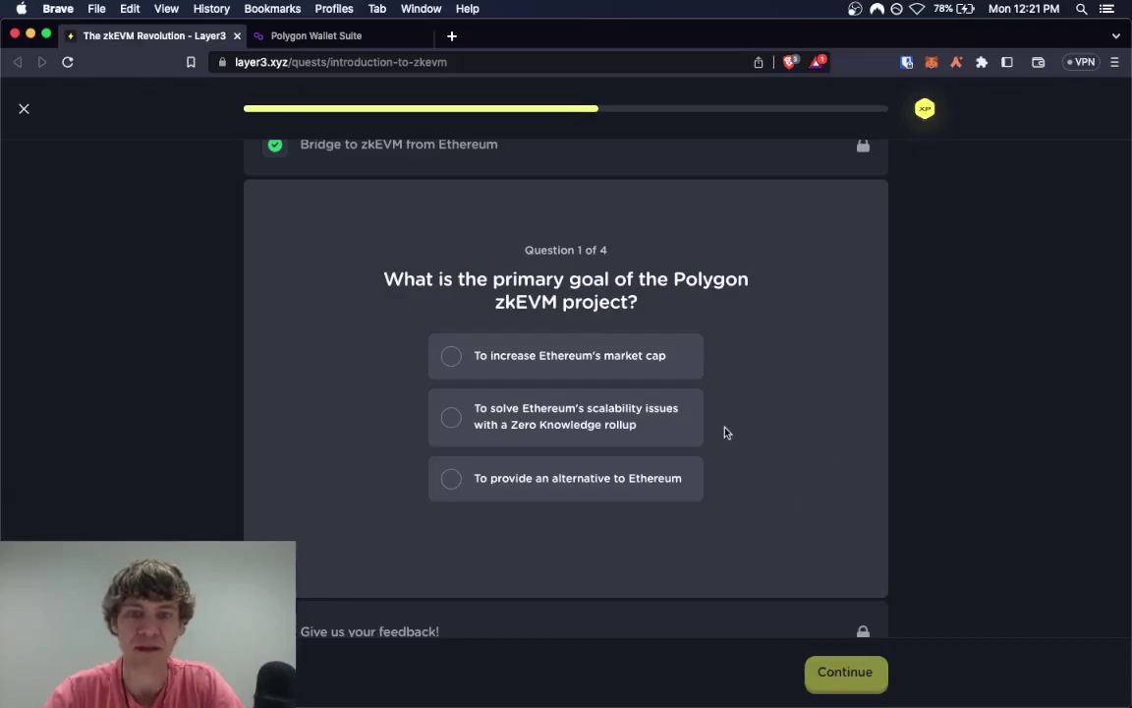
Step: Answer the quiz: Zero Knowledge rollup; Mir and Hermez; Execution Environment, Proving Circuit and Verifier Contract; more than 74,000 proofs
{"action": "left_click", "coordinate": [629, 434]}
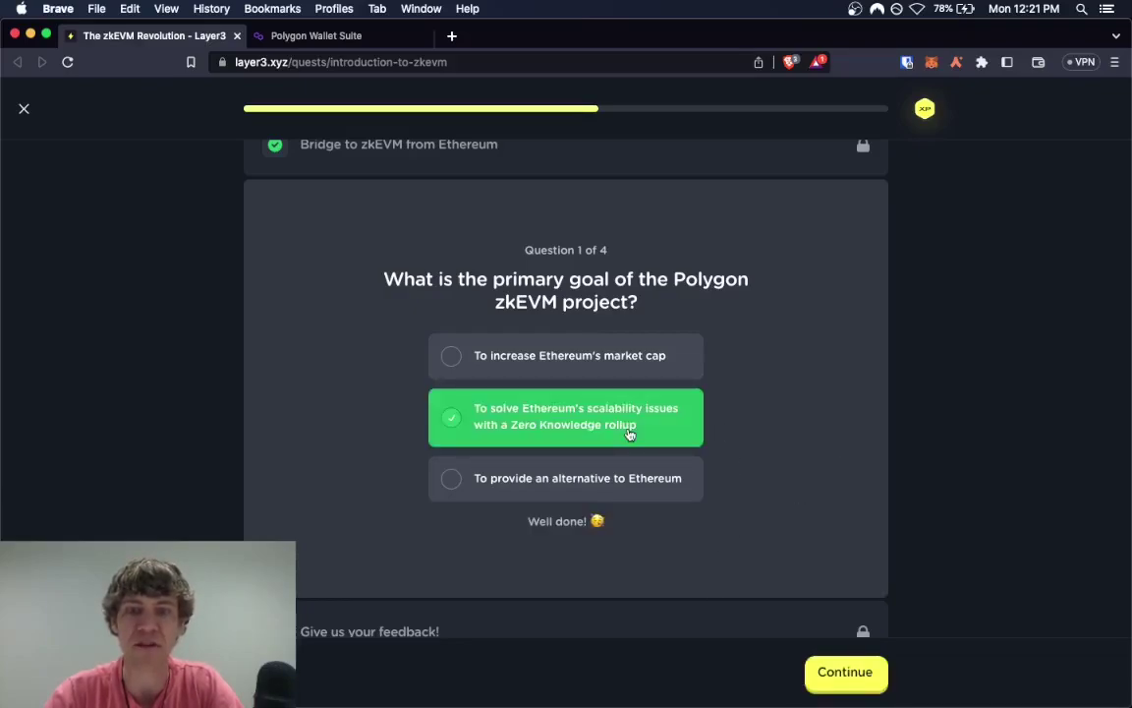
{"action": "left_click", "coordinate": [847, 671]}
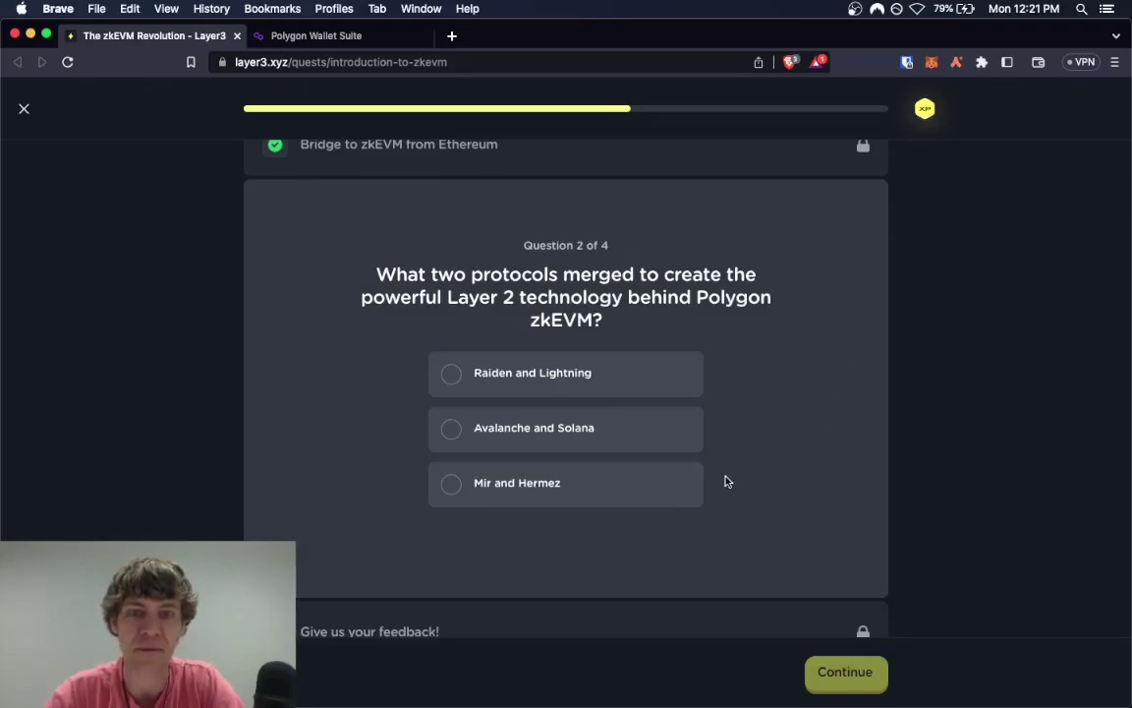
{"action": "left_click", "coordinate": [563, 472]}
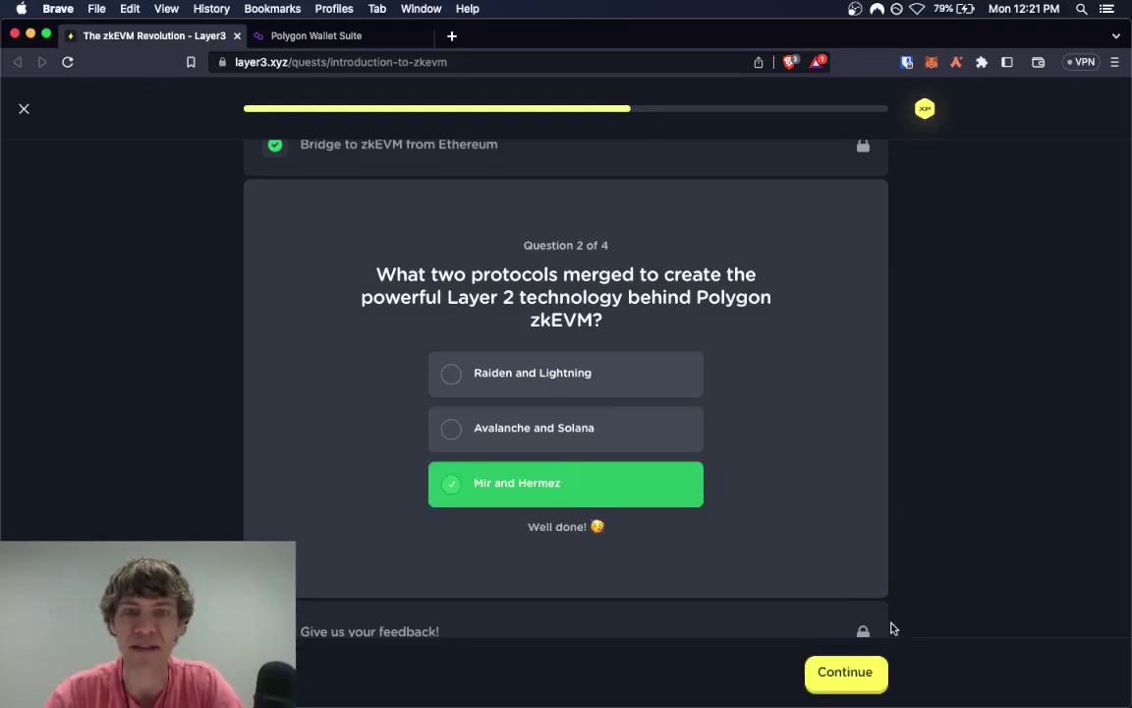
{"action": "left_click", "coordinate": [854, 678]}
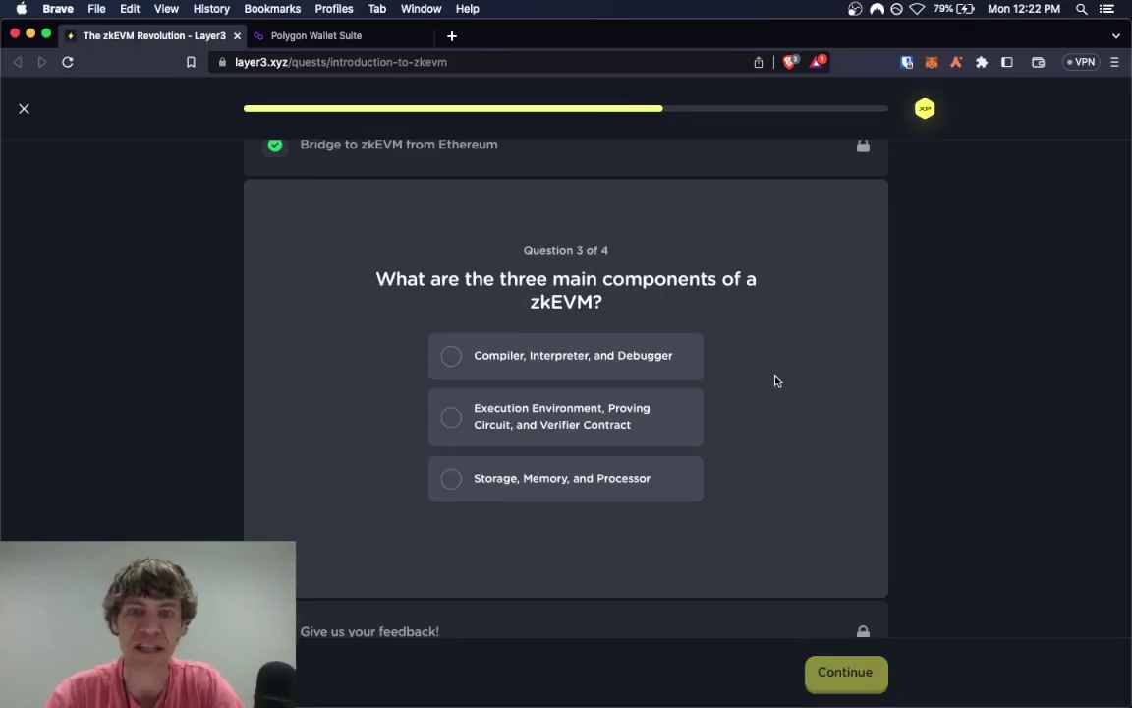
{"action": "left_click", "coordinate": [739, 425]}
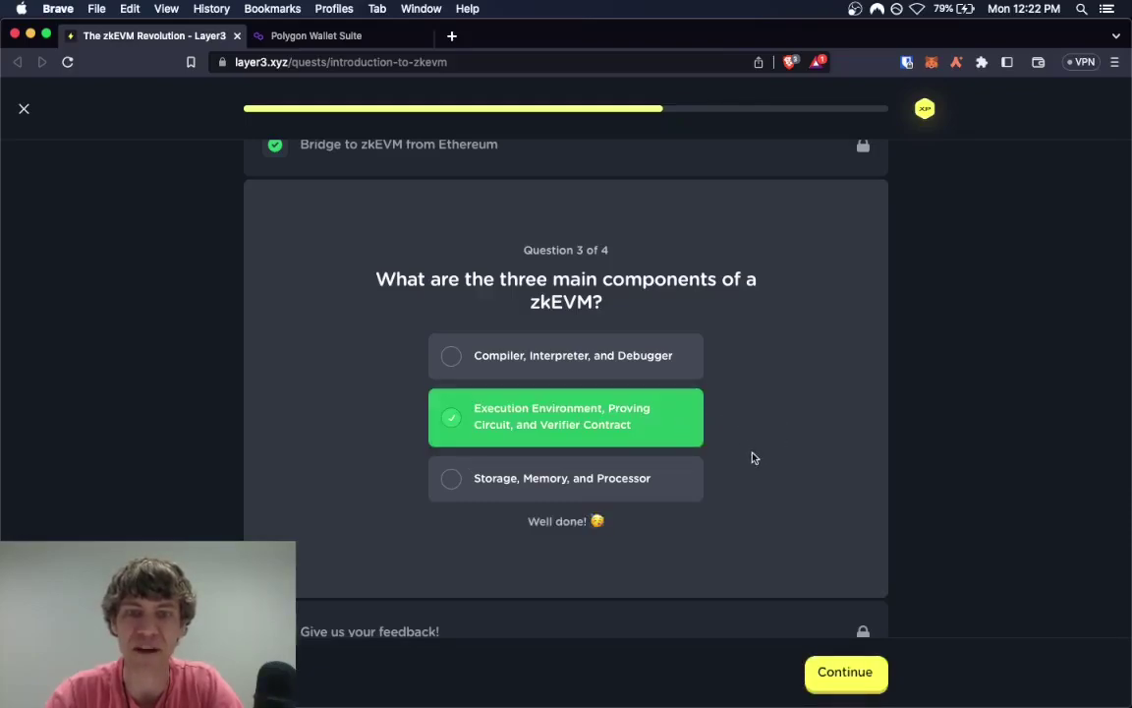
{"action": "left_click", "coordinate": [843, 676]}
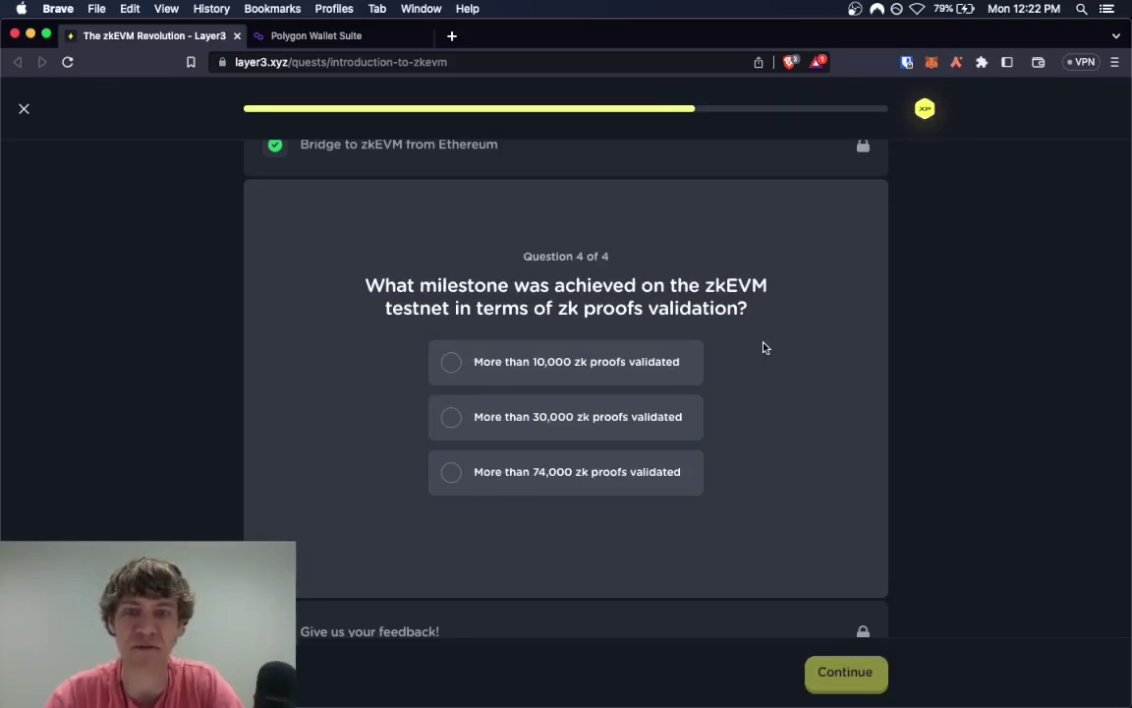
{"action": "left_click", "coordinate": [678, 476]}
{"action": "left_click", "coordinate": [868, 678]}
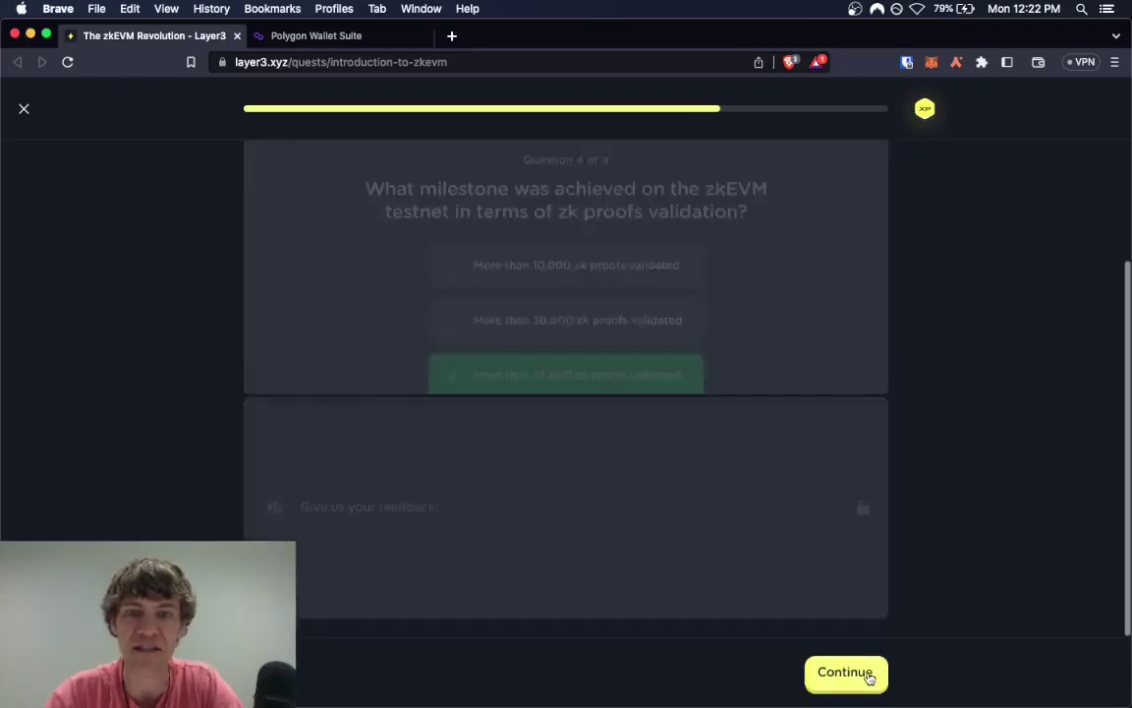
Step: Rate the quest 5 out of 5 and dismiss the completion, XP and next-quest screens
{"action": "left_click", "coordinate": [835, 685]}
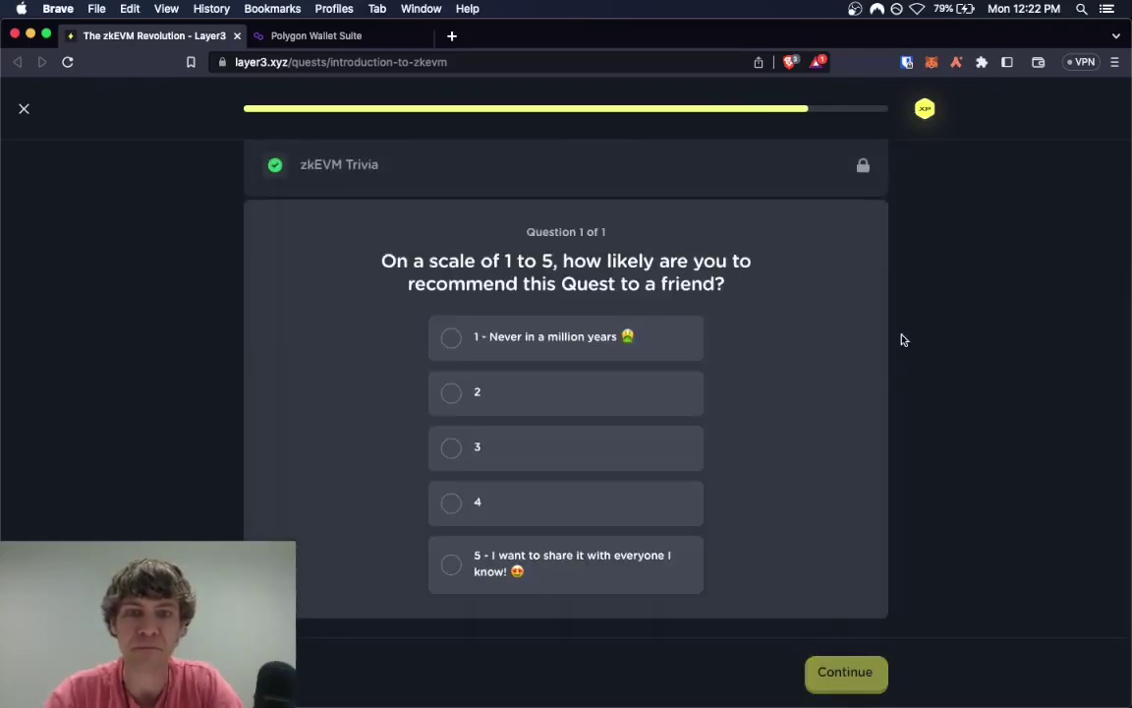
{"action": "left_click", "coordinate": [618, 569]}
{"action": "left_click", "coordinate": [851, 672]}
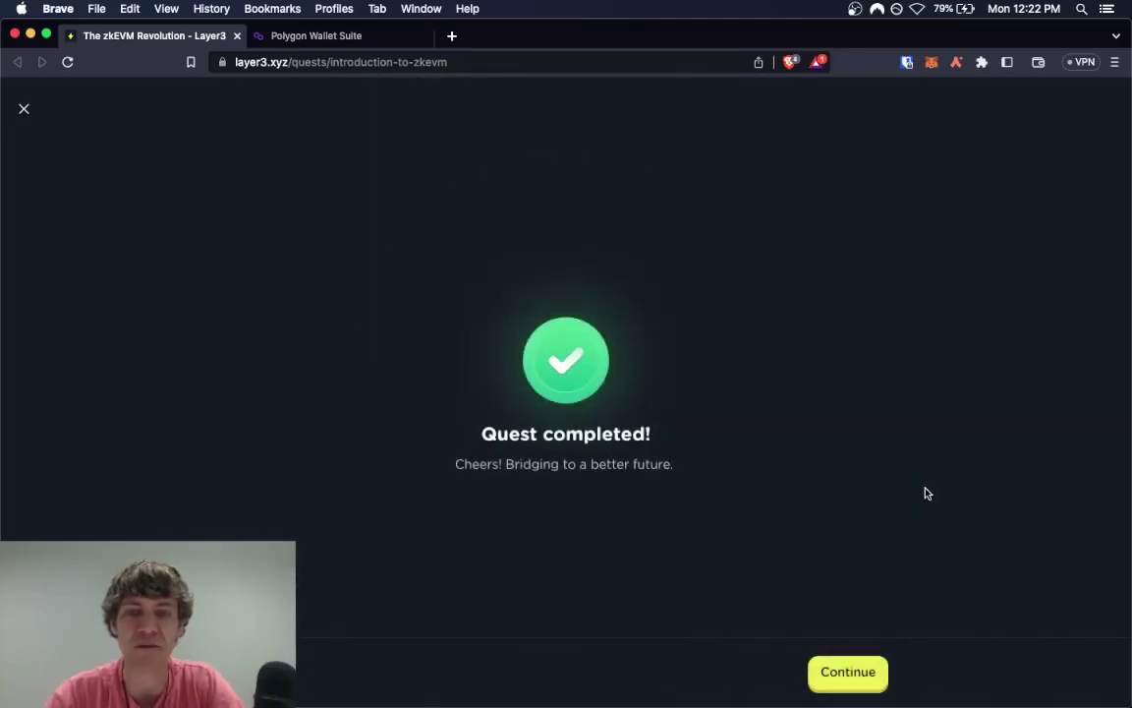
{"action": "left_click", "coordinate": [847, 675]}
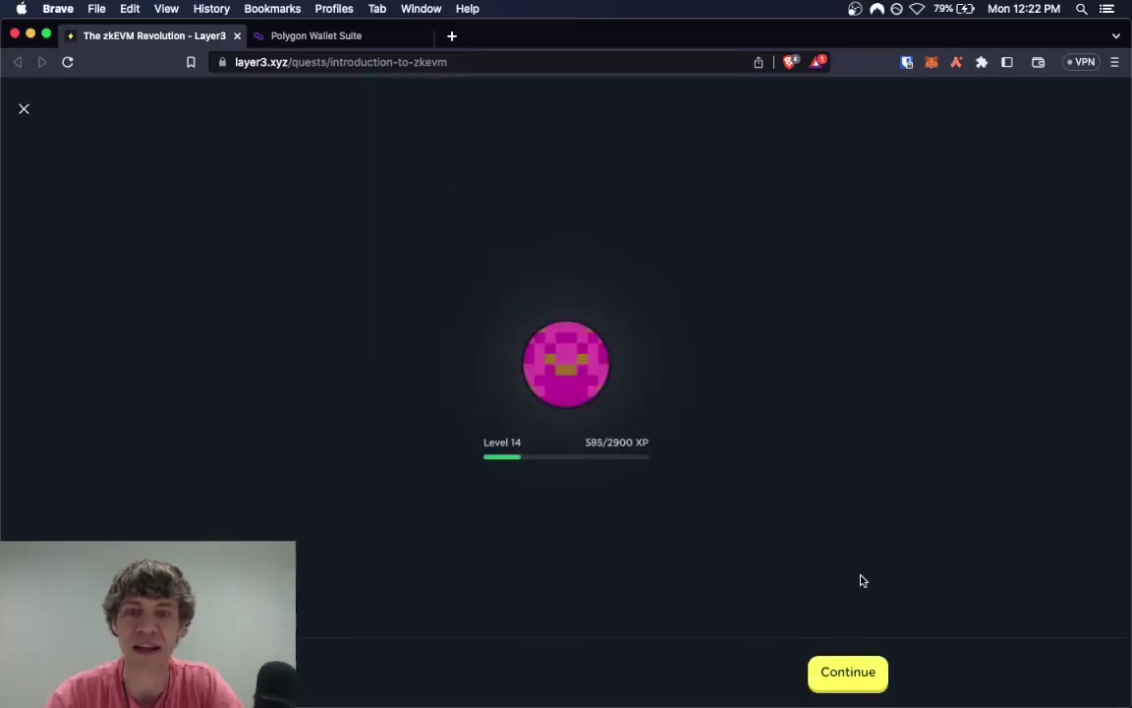
{"action": "left_click", "coordinate": [848, 675]}
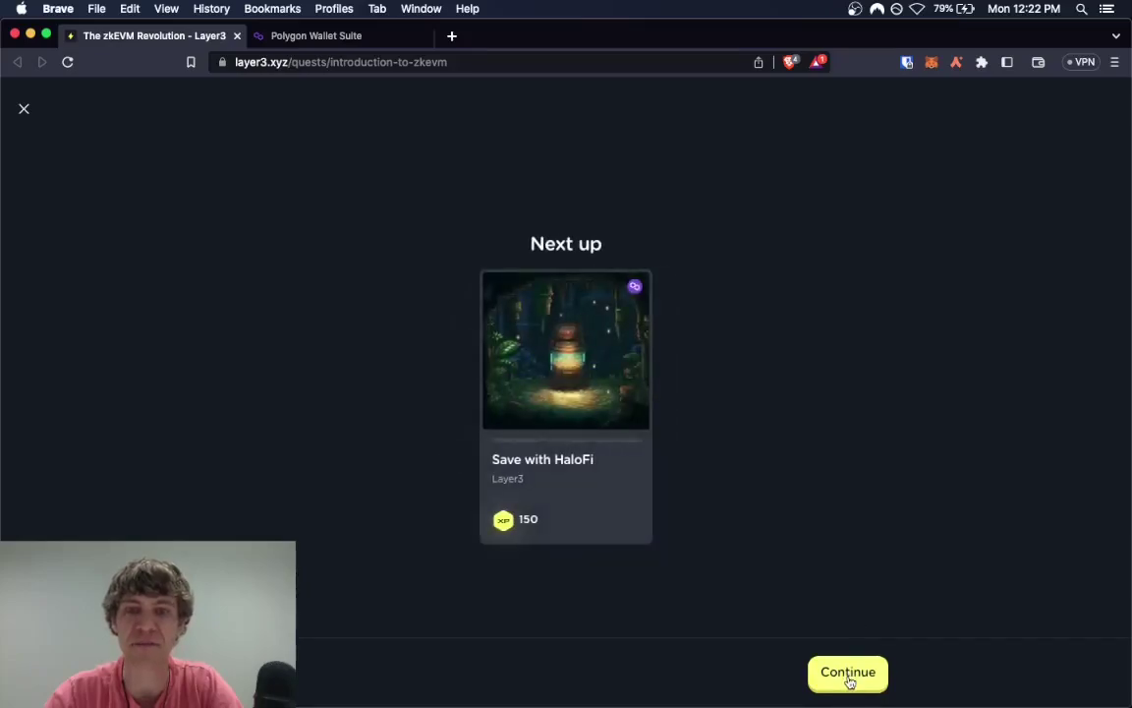
{"action": "left_click", "coordinate": [24, 108]}
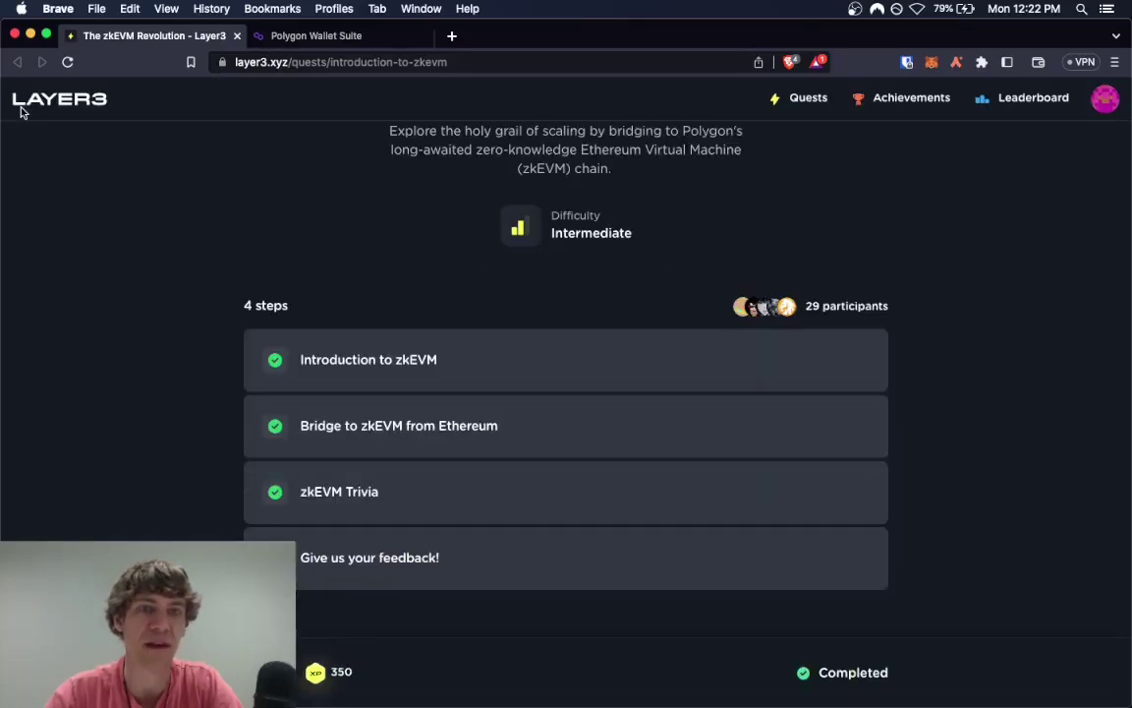
{"action": "scroll", "coordinate": [233, 248], "scroll_direction": "up", "scroll_amount": 3}
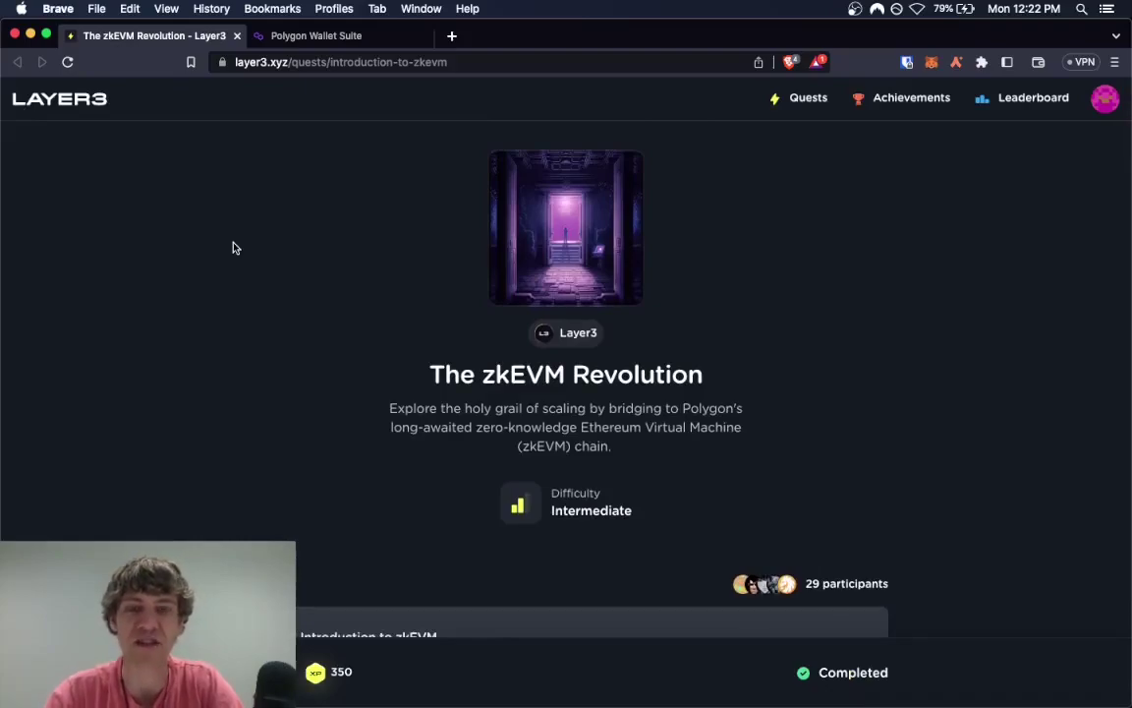
{"action": "left_click", "coordinate": [405, 39]}
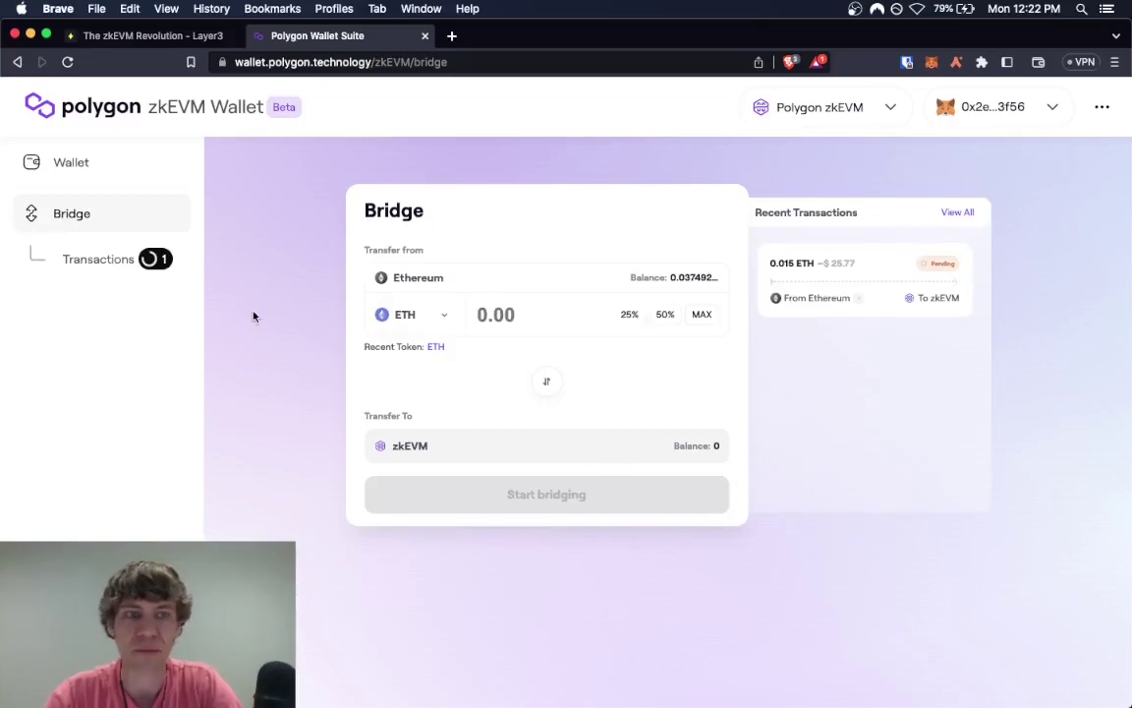
Step: Check the pending 0.015 ETH deposit in the transaction history, then switch to the Proof of Stake wallet
{"action": "left_click", "coordinate": [118, 263]}
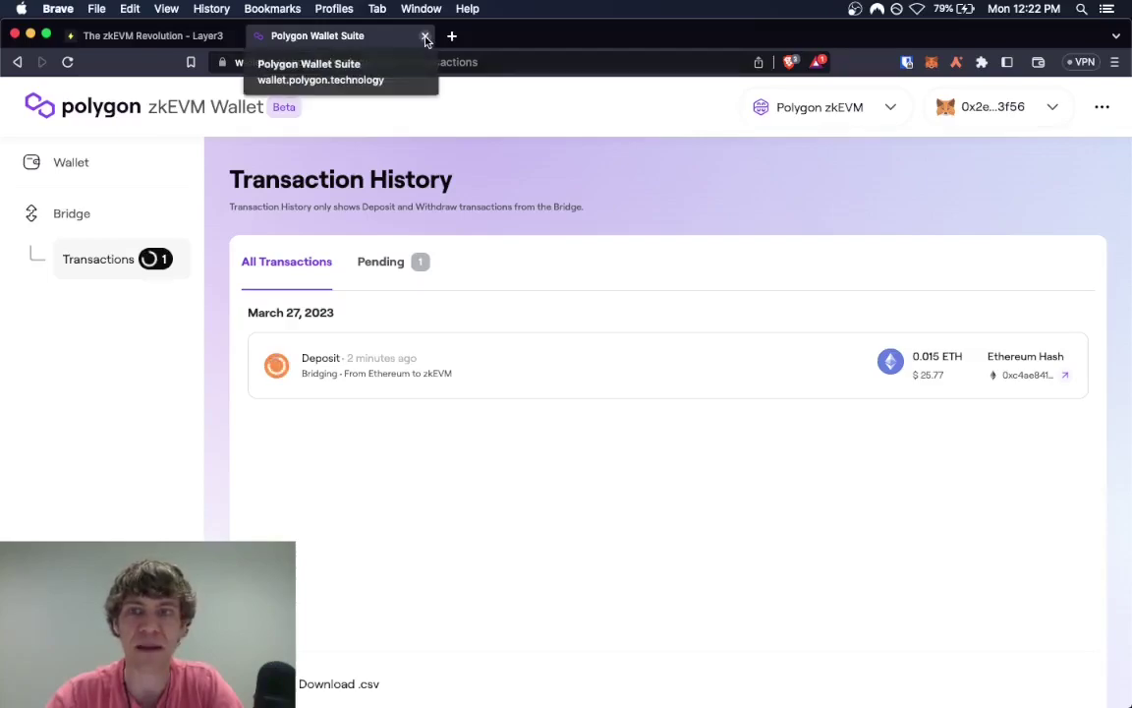
{"action": "left_click", "coordinate": [801, 104]}
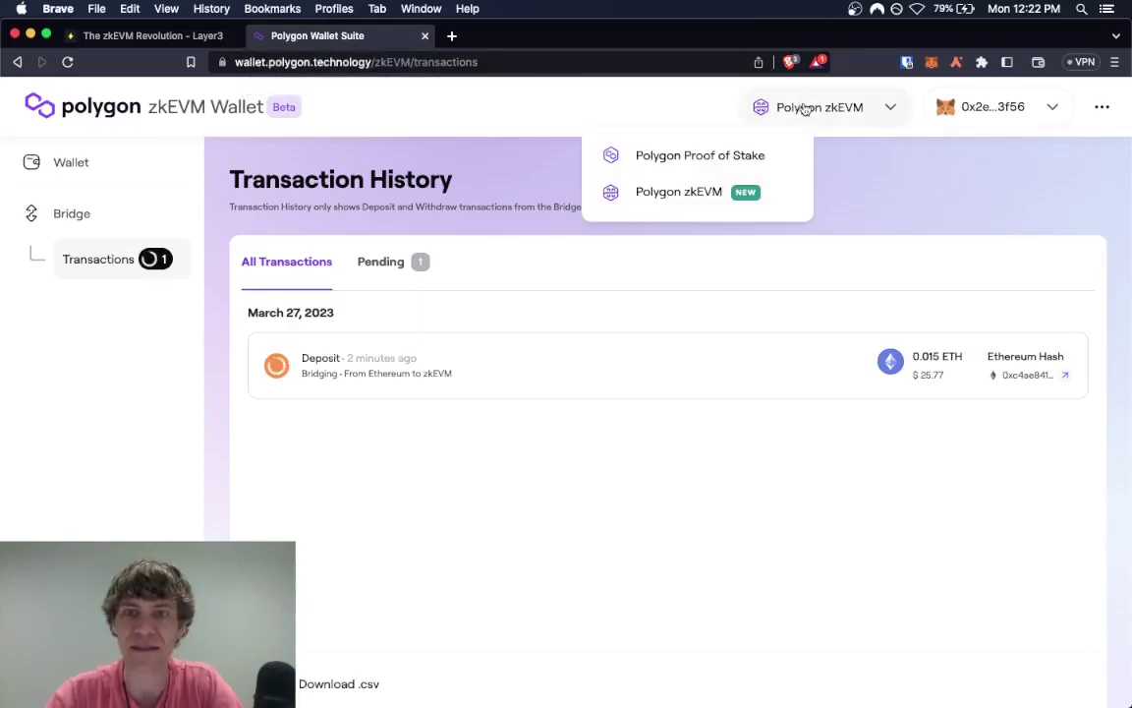
{"action": "left_click", "coordinate": [668, 157]}
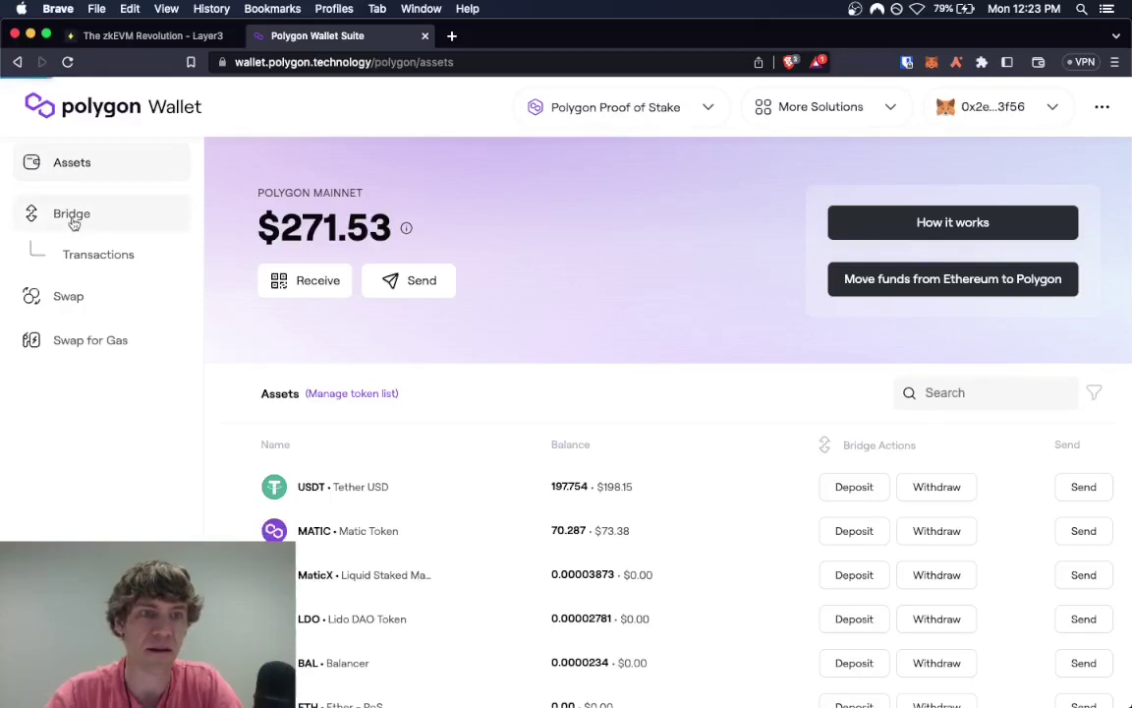
Step: Return via the Proof of Stake bridge and More Solutions to the Polygon zkEVM bridge form
{"action": "left_click", "coordinate": [74, 220]}
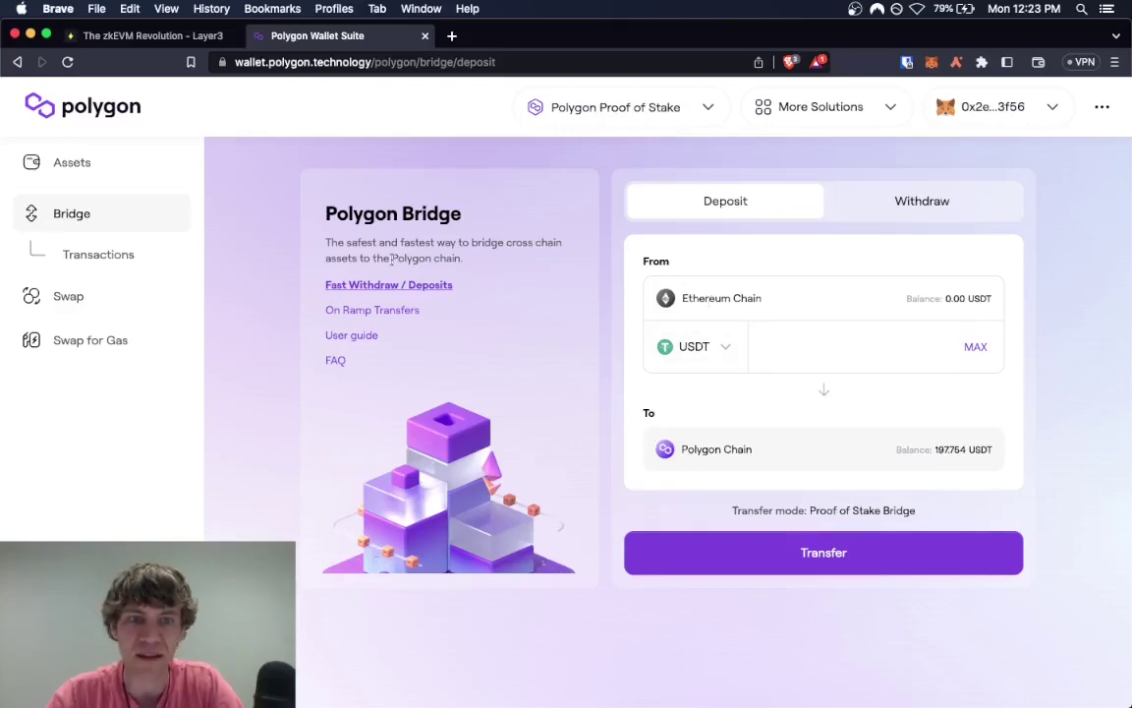
{"action": "left_click", "coordinate": [826, 107]}
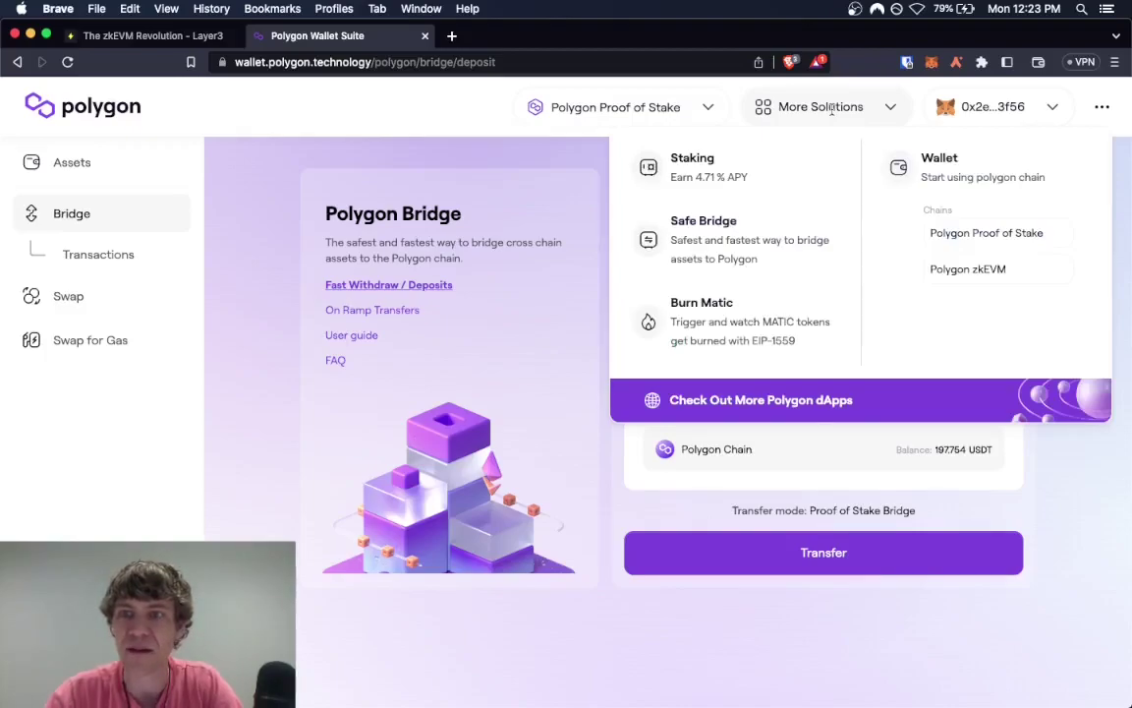
{"action": "left_click", "coordinate": [975, 269]}
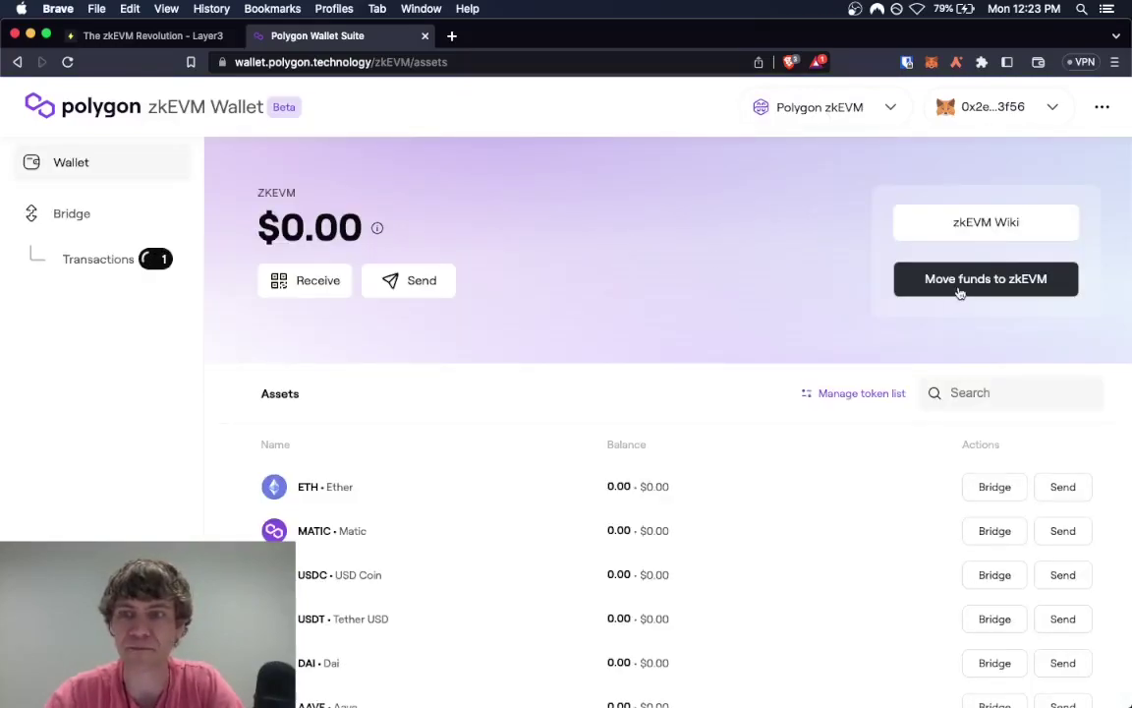
{"action": "left_click", "coordinate": [959, 288]}
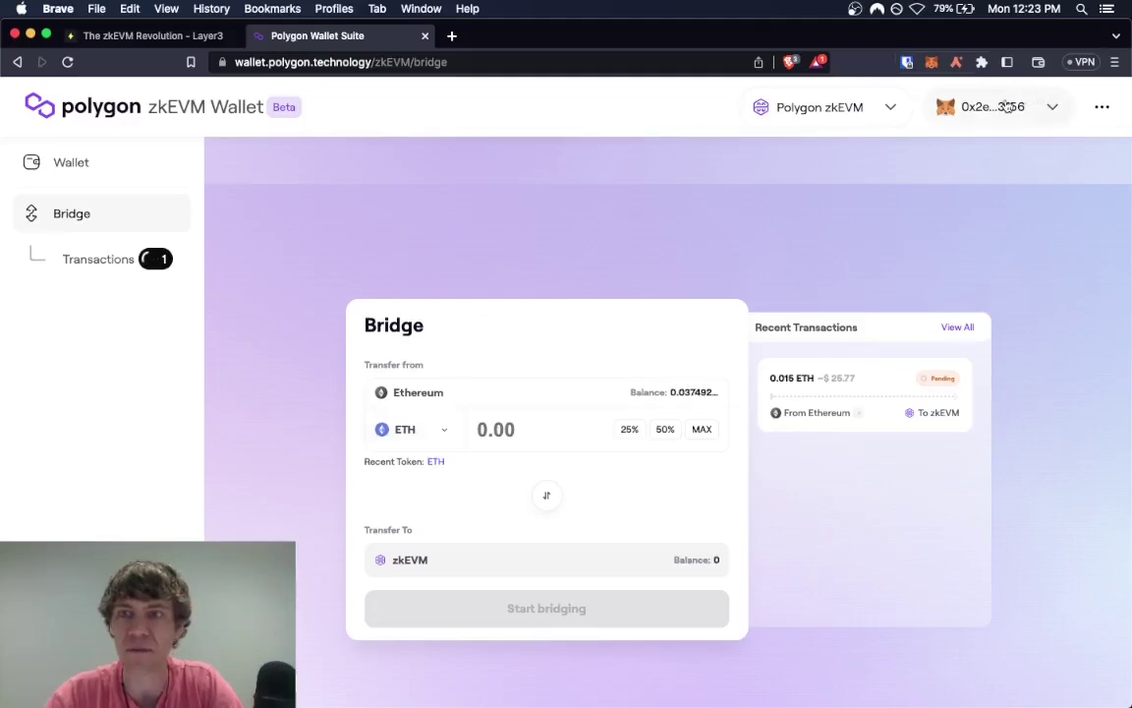
Step: Log out of the Polygon zkEVM Wallet and close its tab, leaving the completed Layer3 quest
{"action": "left_click", "coordinate": [961, 103]}
{"action": "left_click", "coordinate": [958, 324]}
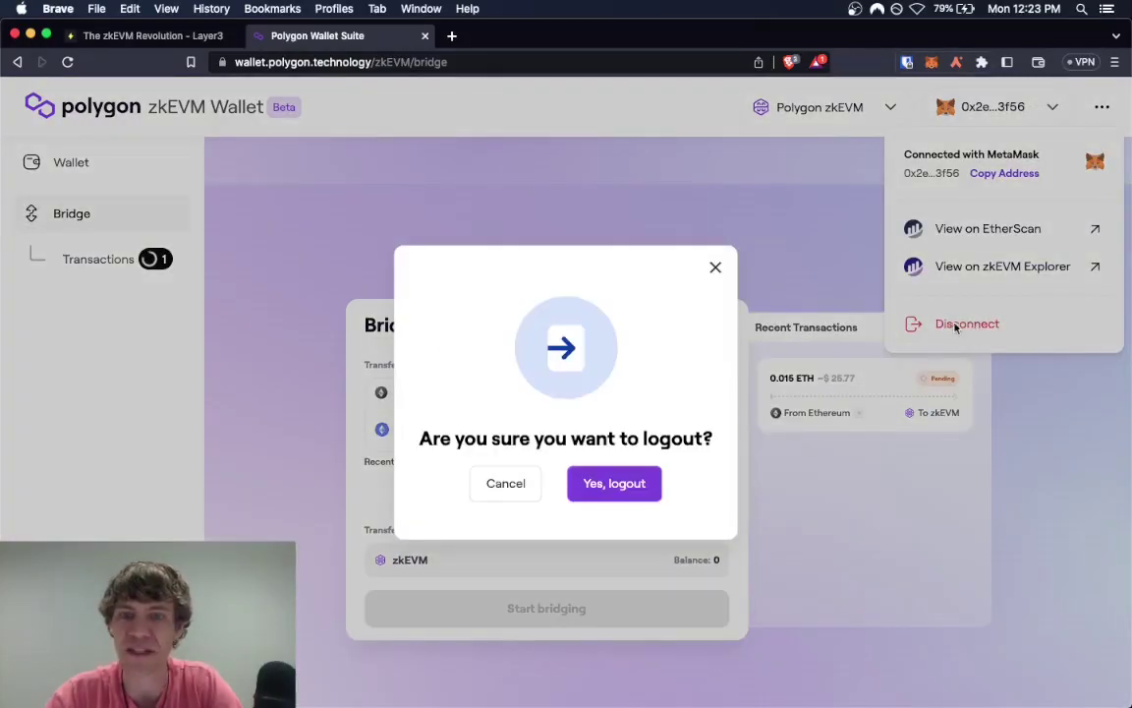
{"action": "left_click", "coordinate": [590, 500]}
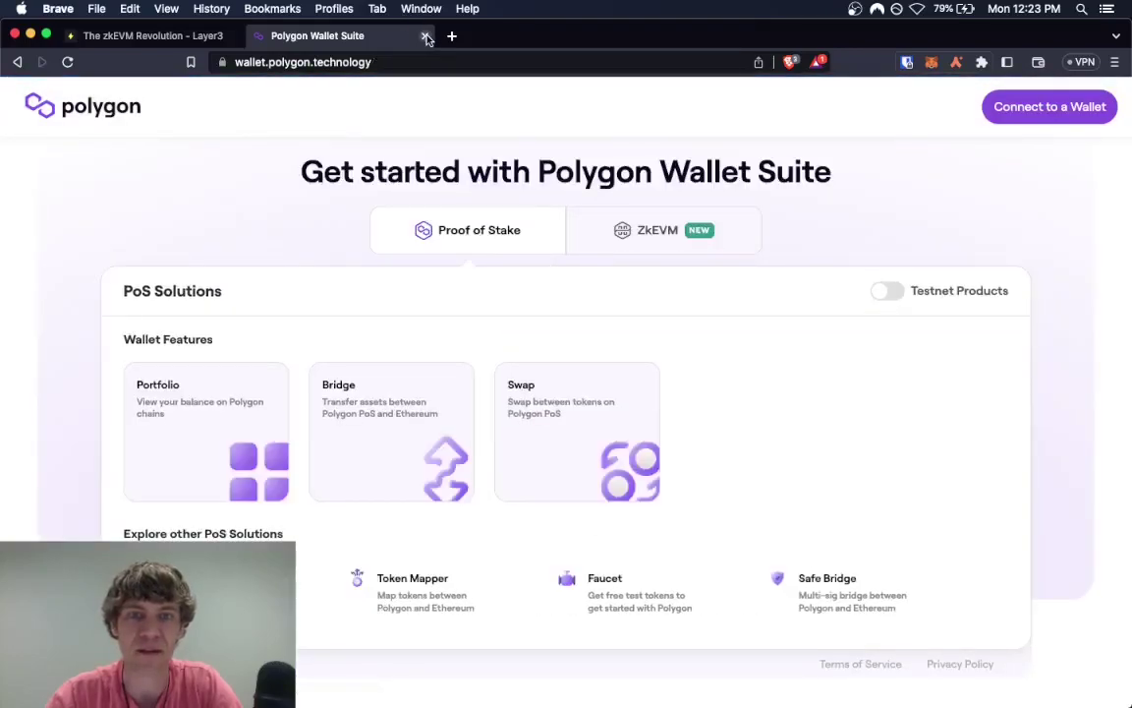
{"action": "left_click", "coordinate": [426, 36]}
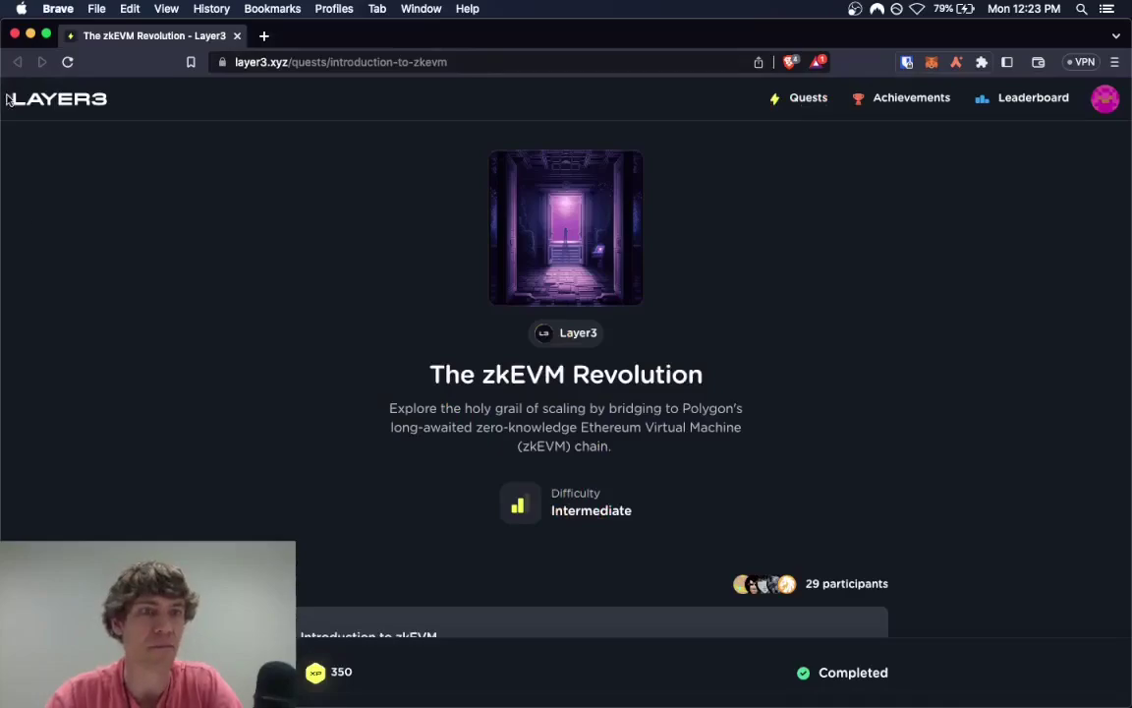
{"action": "scroll", "coordinate": [151, 360], "scroll_direction": "down", "scroll_amount": 5}
{"action": "scroll", "coordinate": [151, 362], "scroll_direction": "up", "scroll_amount": 5}
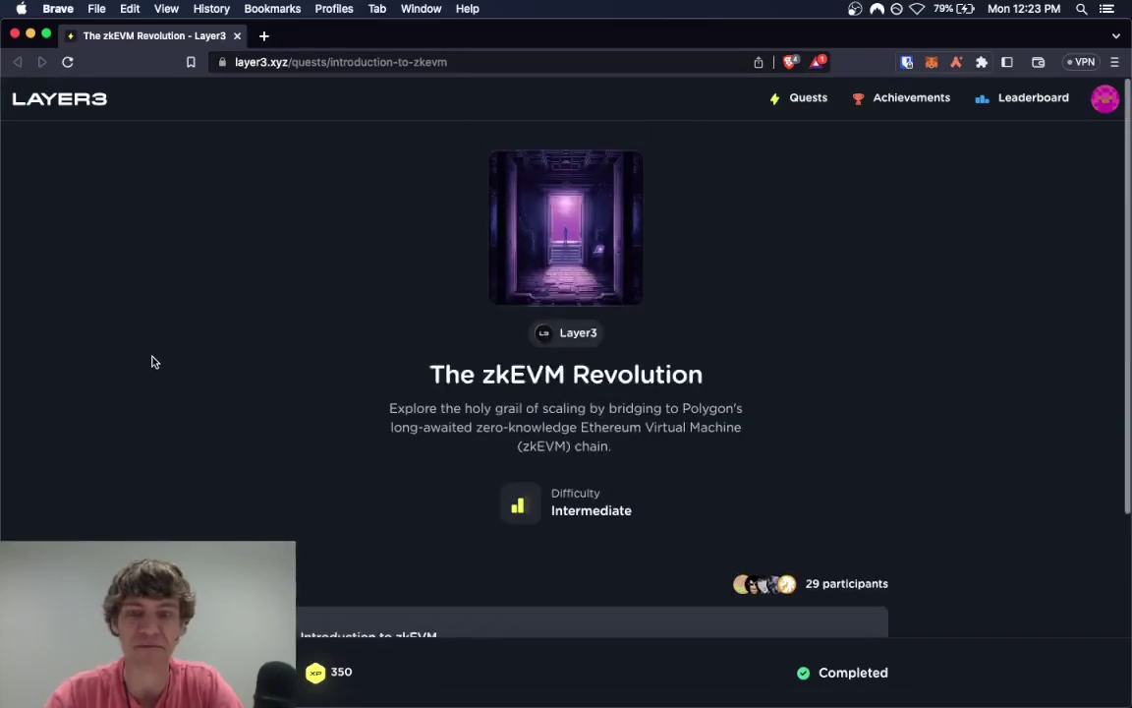